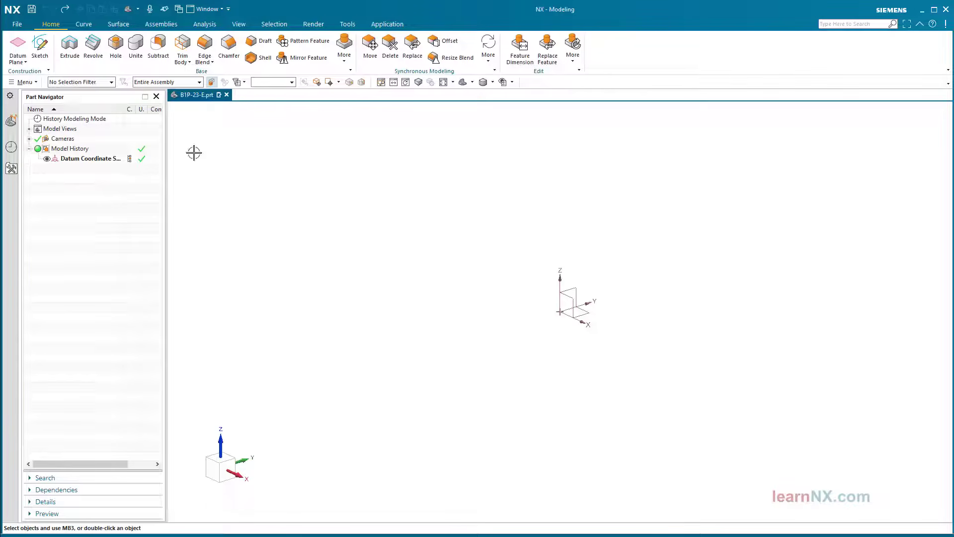
Start a sketch on the default plane and draw a rectangle from the origin
{"action": "left_click", "coordinate": [41, 46]}
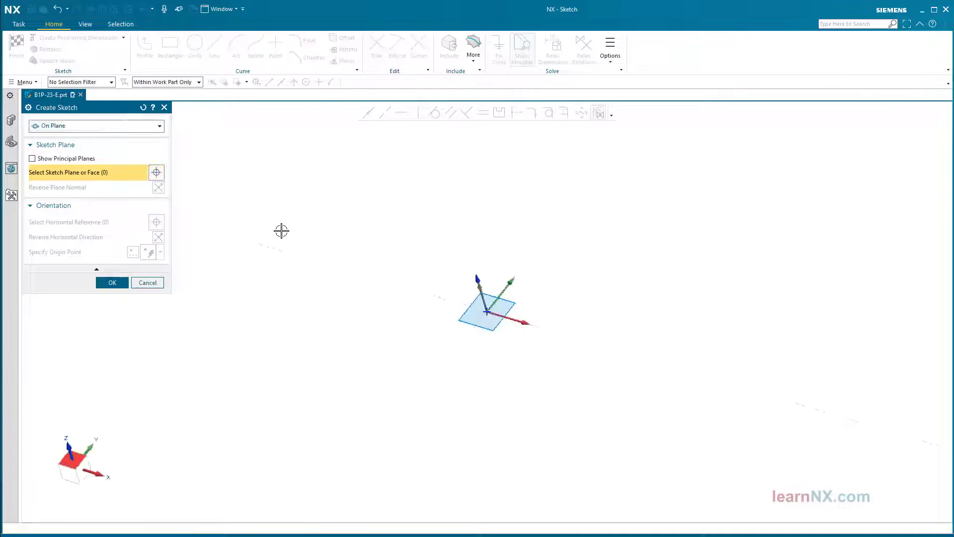
{"action": "middle_click", "coordinate": [271, 218]}
{"action": "left_click", "coordinate": [174, 56]}
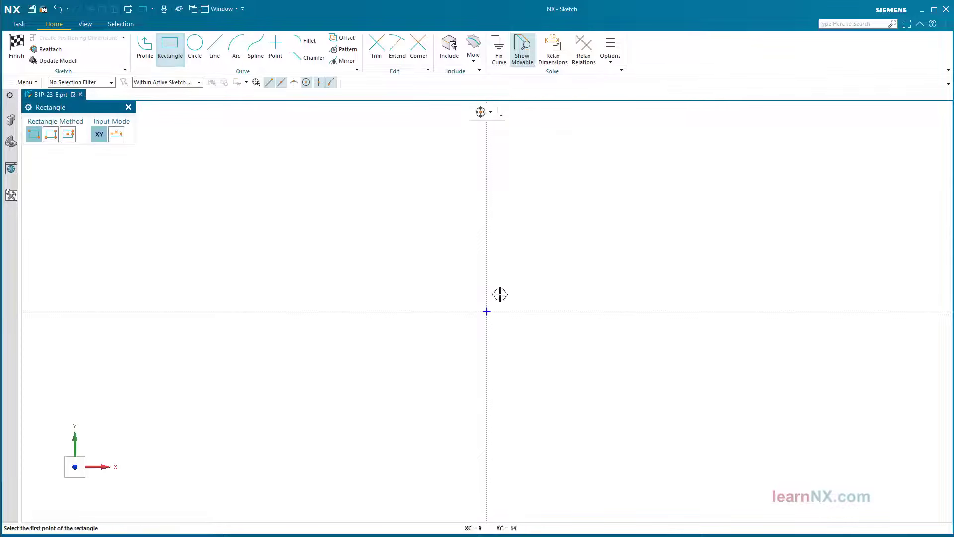
{"action": "left_click", "coordinate": [487, 312]}
{"action": "left_click", "coordinate": [696, 182]}
{"action": "middle_click_drag", "start_coordinate": [620, 240], "coordinate": [449, 312], "text": "shift"}
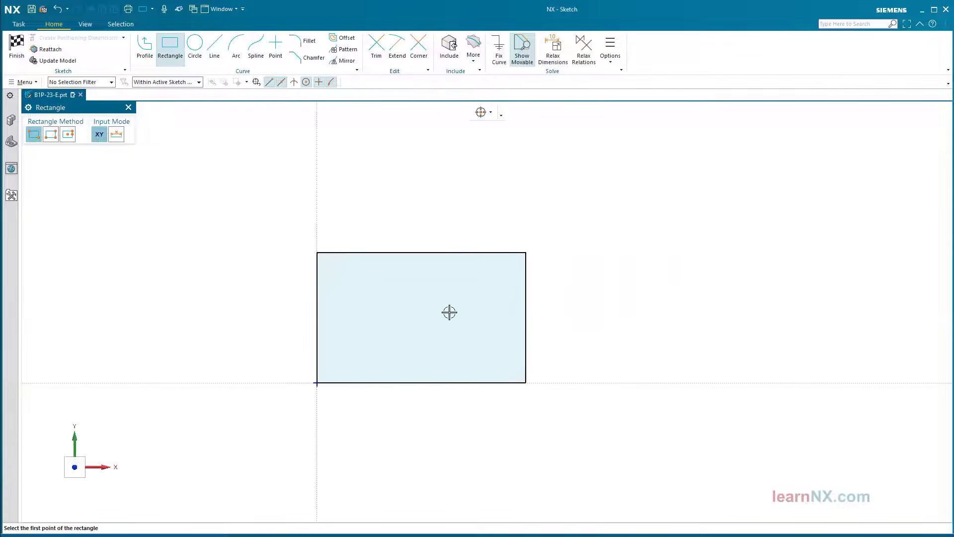
{"action": "key", "text": "Escape"}
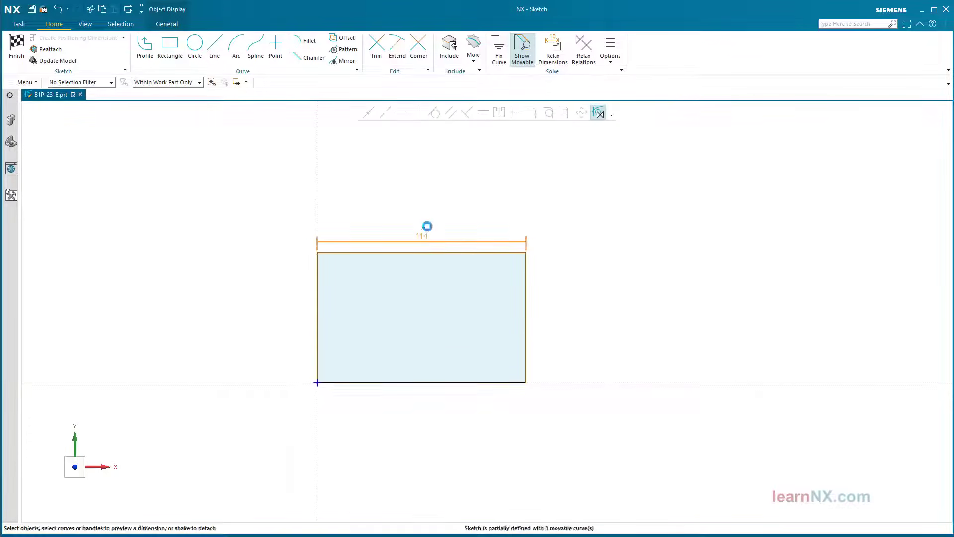
Dimension the rectangle 197 wide and 137 tall, then finish the sketch
{"action": "left_click", "coordinate": [428, 225]}
{"action": "type", "text": "197"}
{"action": "key", "text": "Return"}
{"action": "key", "text": "Return"}
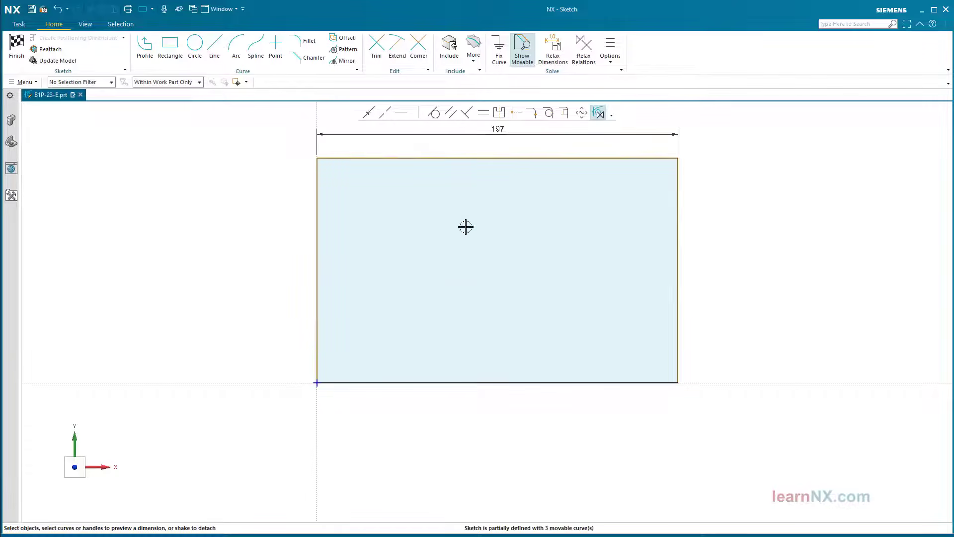
{"action": "left_click", "coordinate": [678, 207]}
{"action": "left_click", "coordinate": [703, 267]}
{"action": "type", "text": "13"}
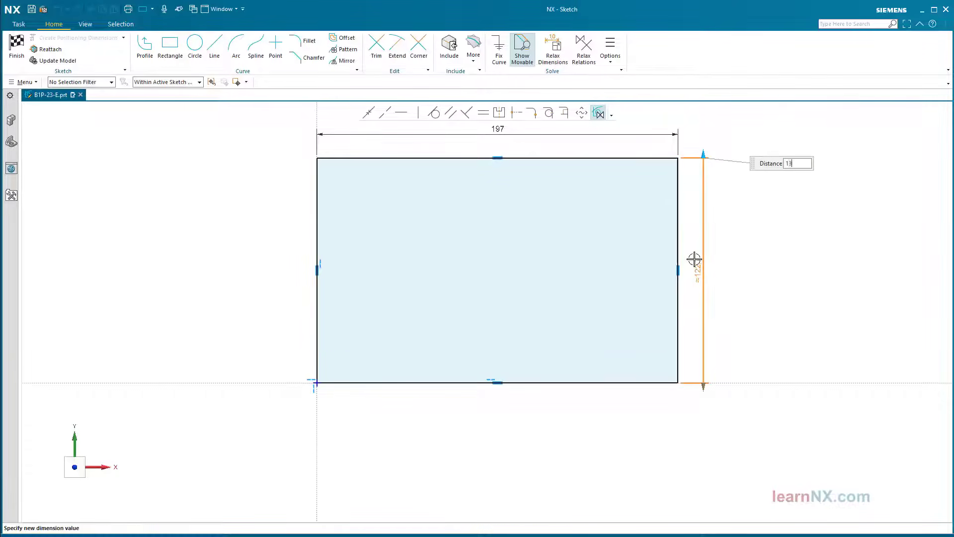
{"action": "type", "text": "7"}
{"action": "key", "text": "Return"}
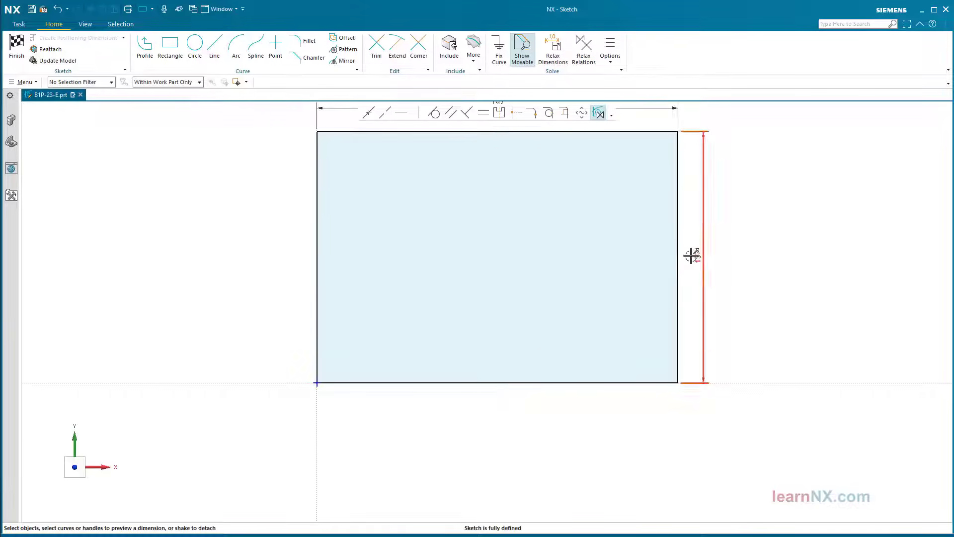
{"action": "left_click", "coordinate": [17, 47]}
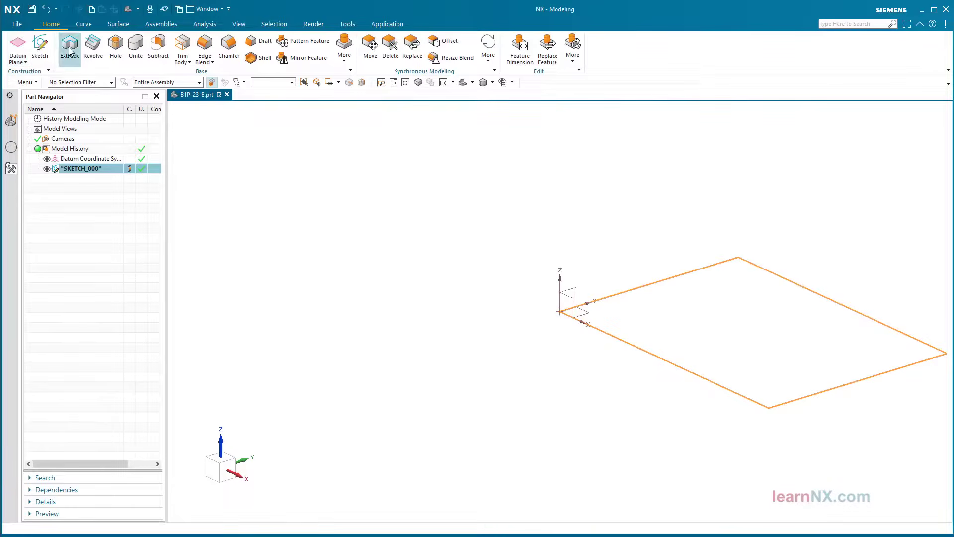
Extrude the sketch 32 mm into a solid block and bring up the Hole dialog
{"action": "left_click", "coordinate": [69, 50]}
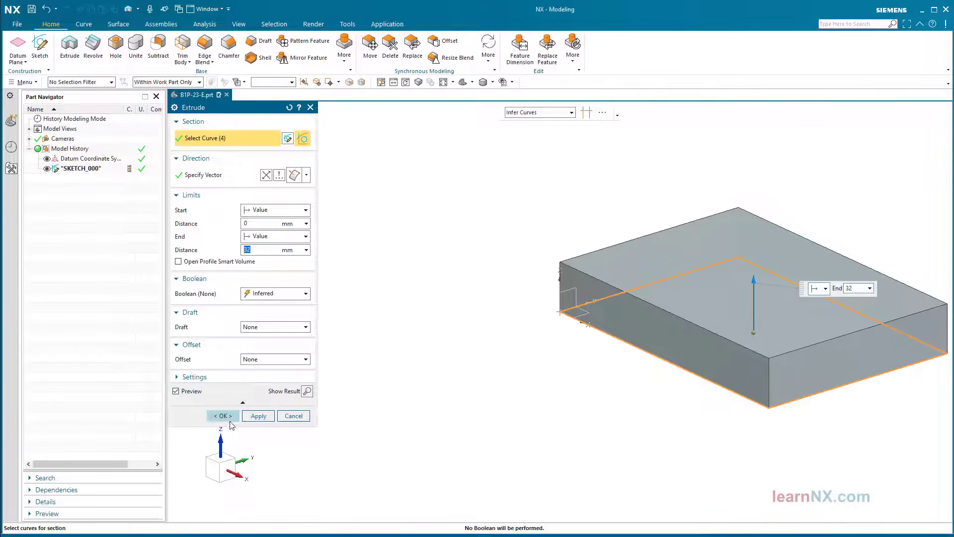
{"action": "left_click", "coordinate": [224, 415]}
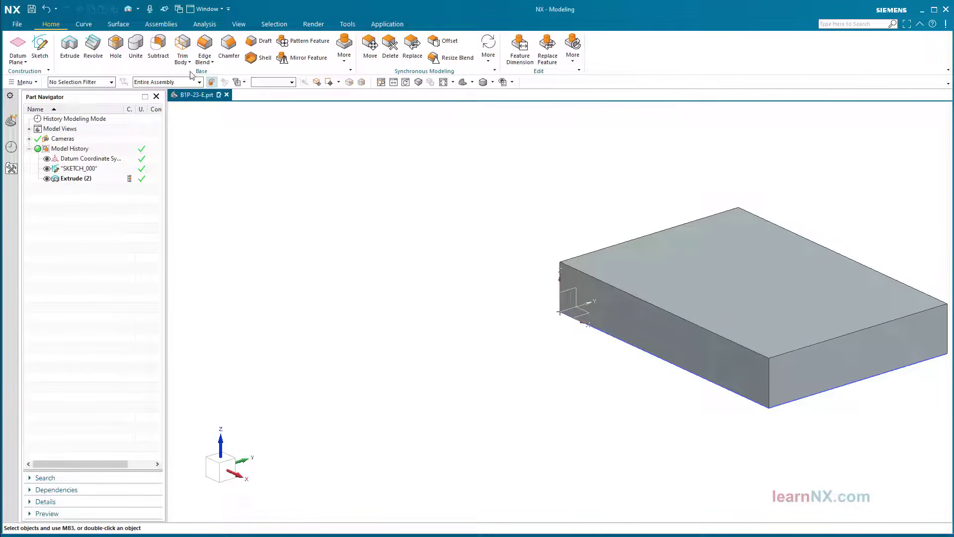
{"action": "left_click", "coordinate": [115, 46]}
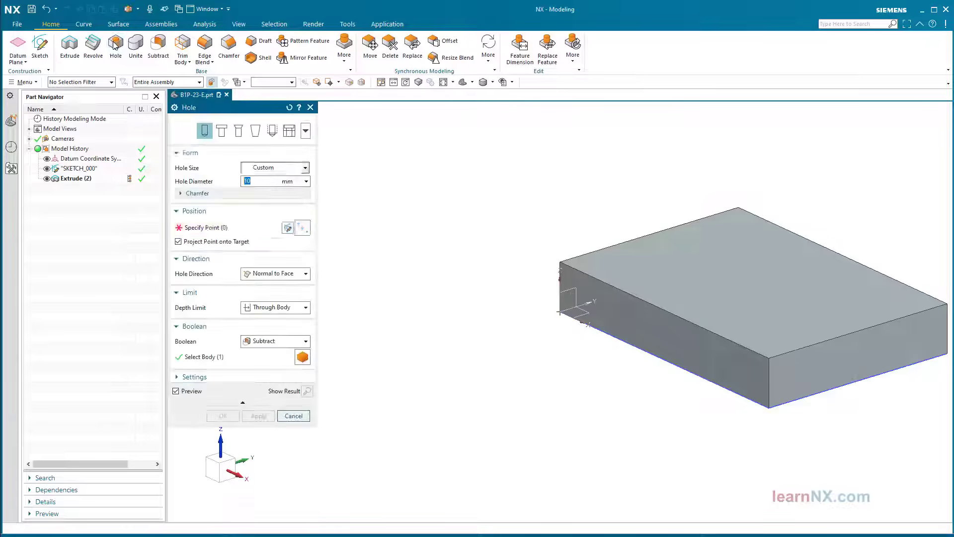
Set the hole to Counterbored with Screw Clearance sizing, sketching positions on the block's top face
{"action": "left_click", "coordinate": [222, 131]}
{"action": "left_click", "coordinate": [290, 169]}
{"action": "left_click", "coordinate": [284, 190]}
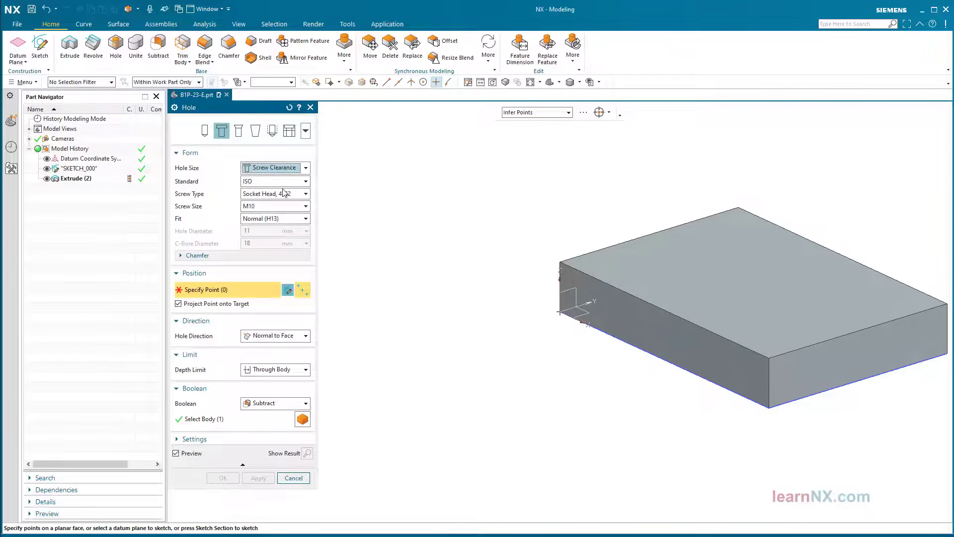
{"action": "left_click", "coordinate": [288, 289]}
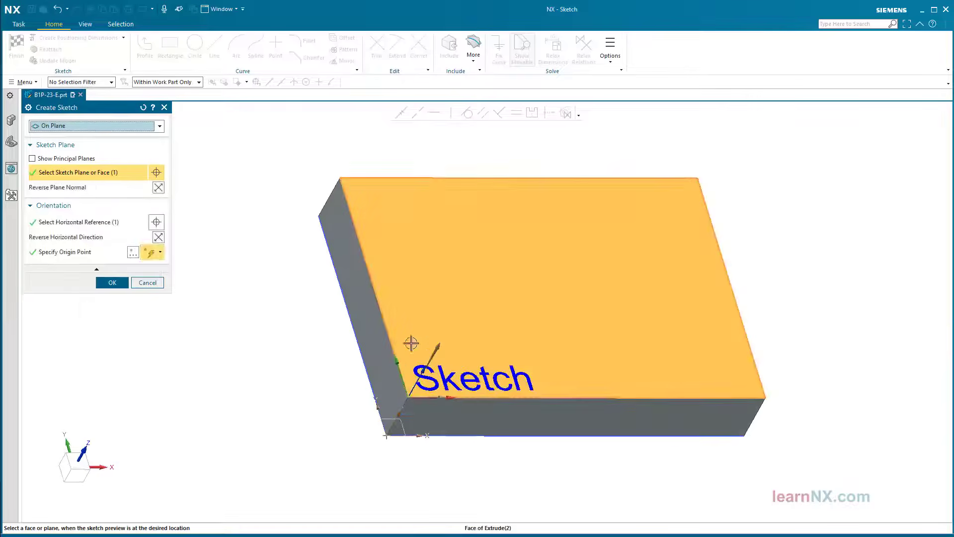
{"action": "left_click", "coordinate": [111, 282]}
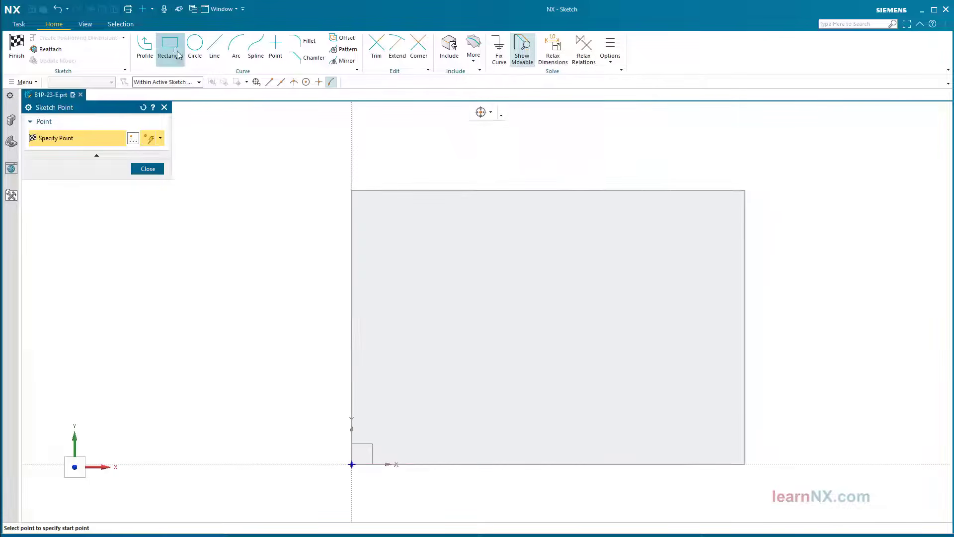
Draw an inset rectangle and place hole points at its four corners
{"action": "left_click", "coordinate": [178, 55]}
{"action": "left_click", "coordinate": [386, 233]}
{"action": "left_click", "coordinate": [705, 430]}
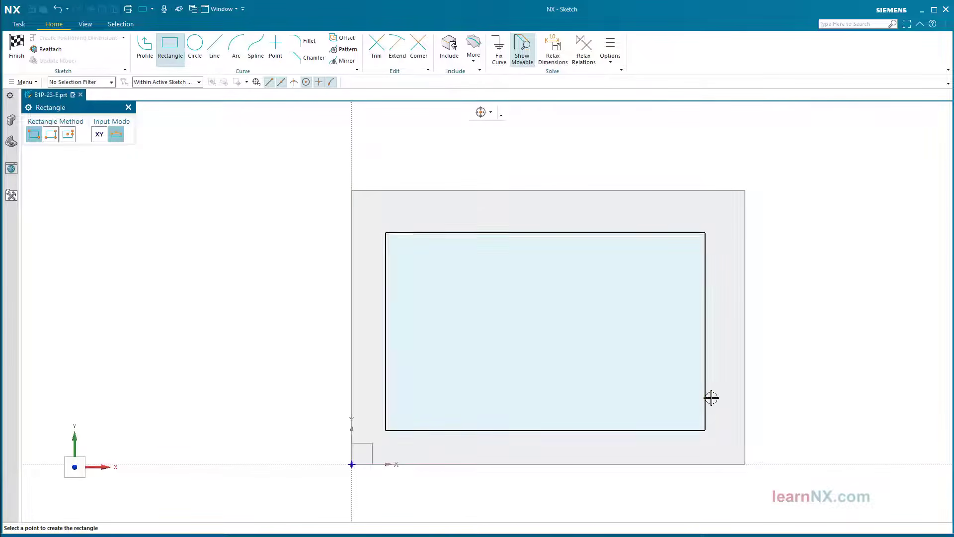
{"action": "key", "text": "Escape"}
{"action": "left_click", "coordinate": [276, 46]}
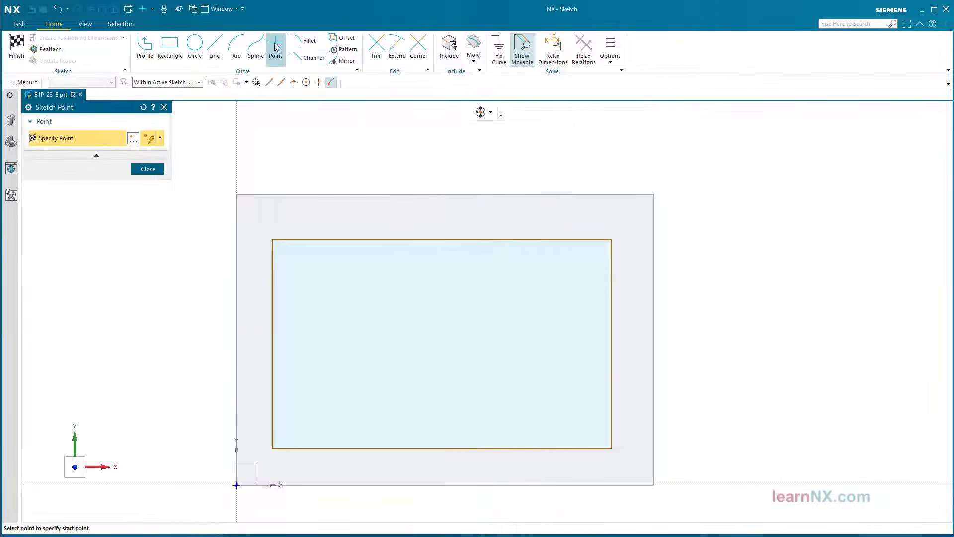
{"action": "left_click", "coordinate": [611, 260]}
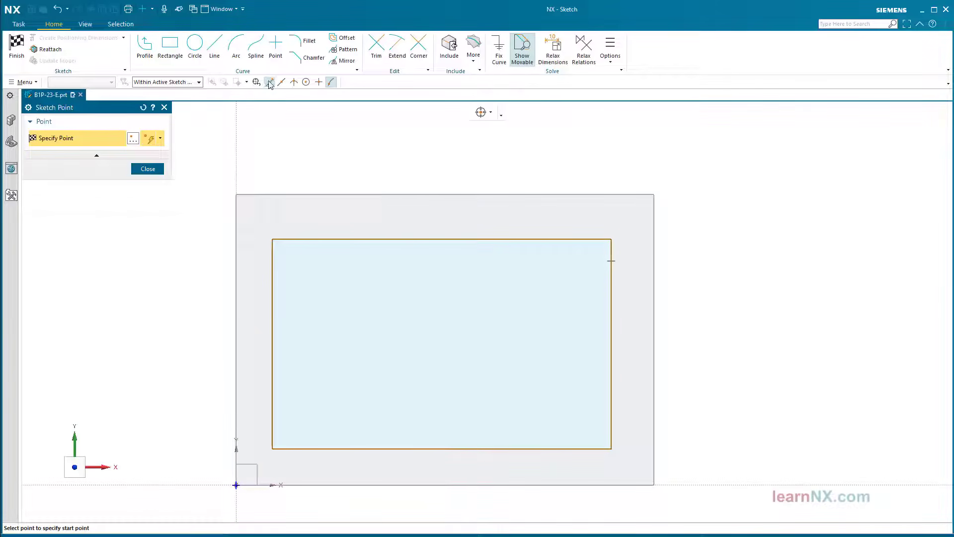
{"action": "left_click", "coordinate": [272, 240]}
{"action": "left_click", "coordinate": [270, 448]}
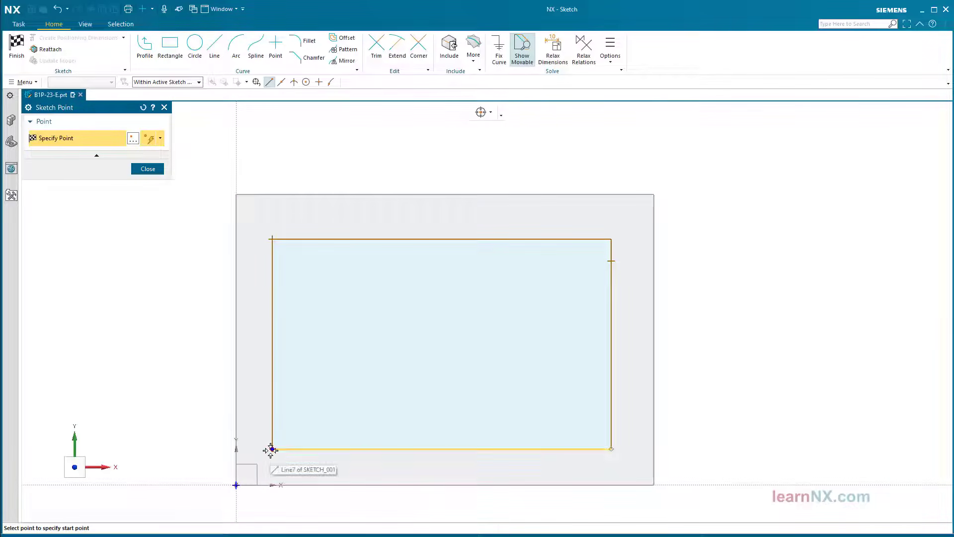
{"action": "left_click", "coordinate": [608, 443]}
{"action": "key", "text": "Escape"}
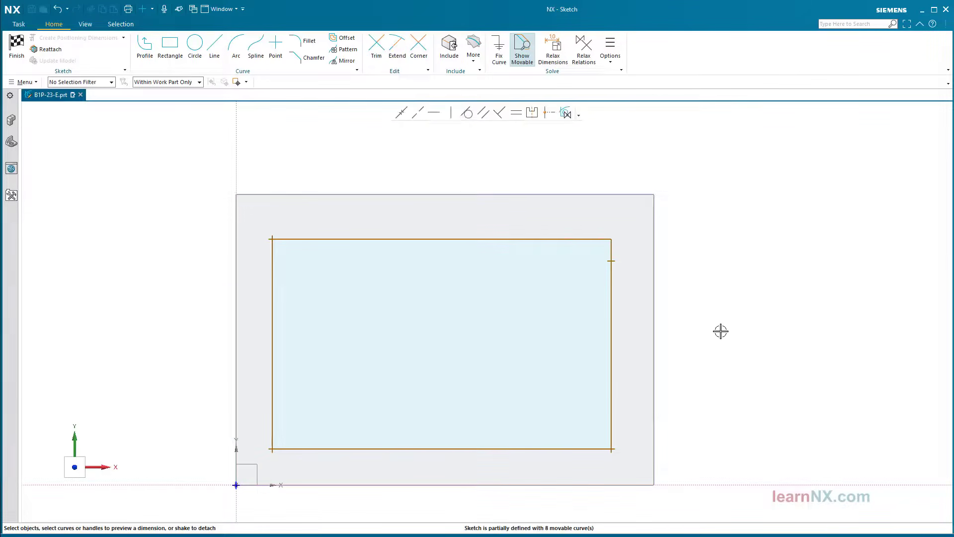
Dimension the top-right point to the inner rectangle and set 15 mm bottom and left offsets
{"action": "left_click", "coordinate": [571, 239]}
{"action": "left_click", "coordinate": [612, 260]}
{"action": "left_click", "coordinate": [620, 252]}
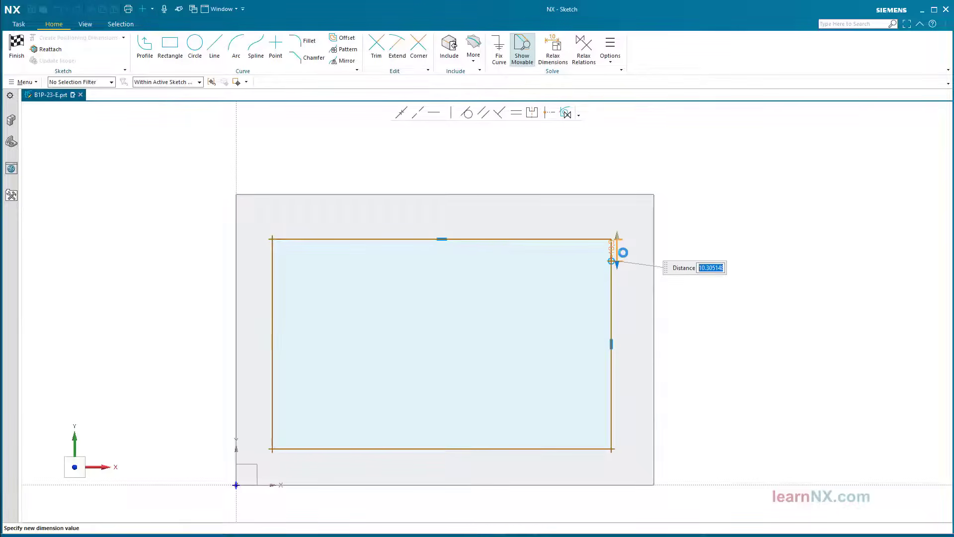
{"action": "key", "text": "Return"}
{"action": "left_click", "coordinate": [539, 285]}
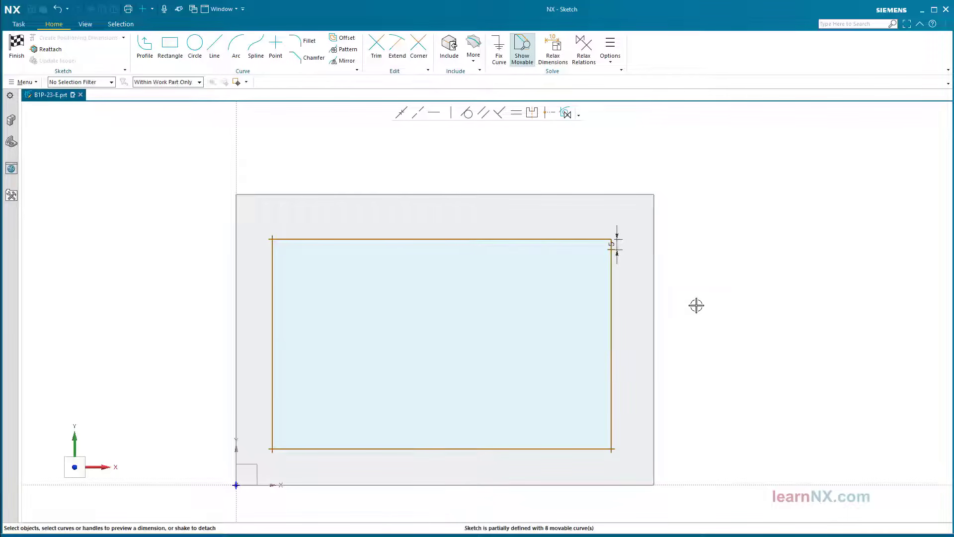
{"action": "left_click", "coordinate": [305, 449]}
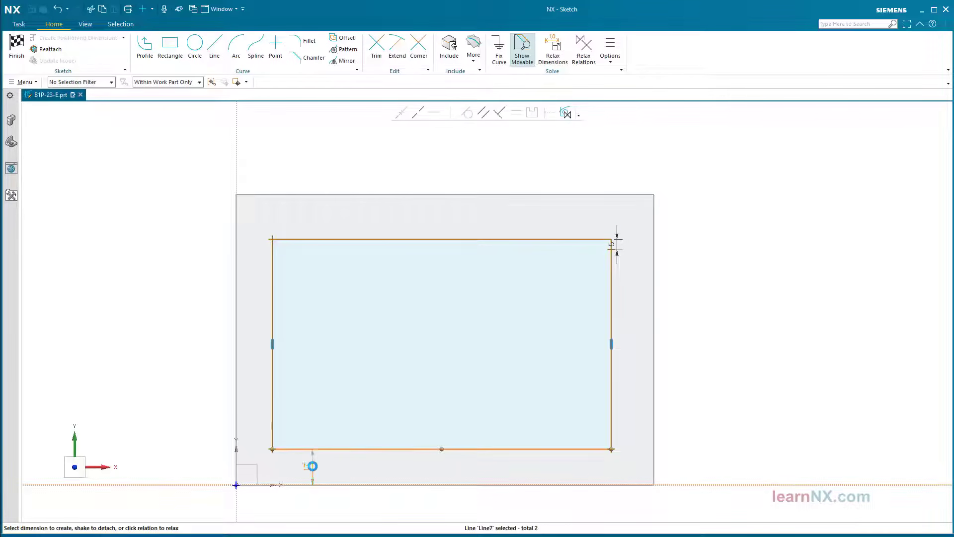
{"action": "left_click", "coordinate": [313, 464]}
{"action": "key", "text": "Return"}
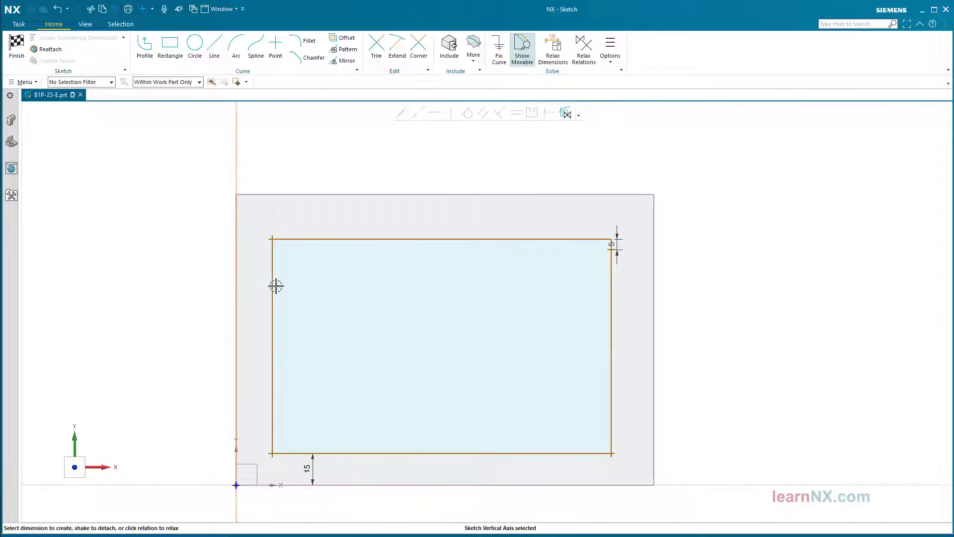
{"action": "left_click", "coordinate": [273, 283]}
{"action": "left_click", "coordinate": [254, 291]}
{"action": "type", "text": "15"}
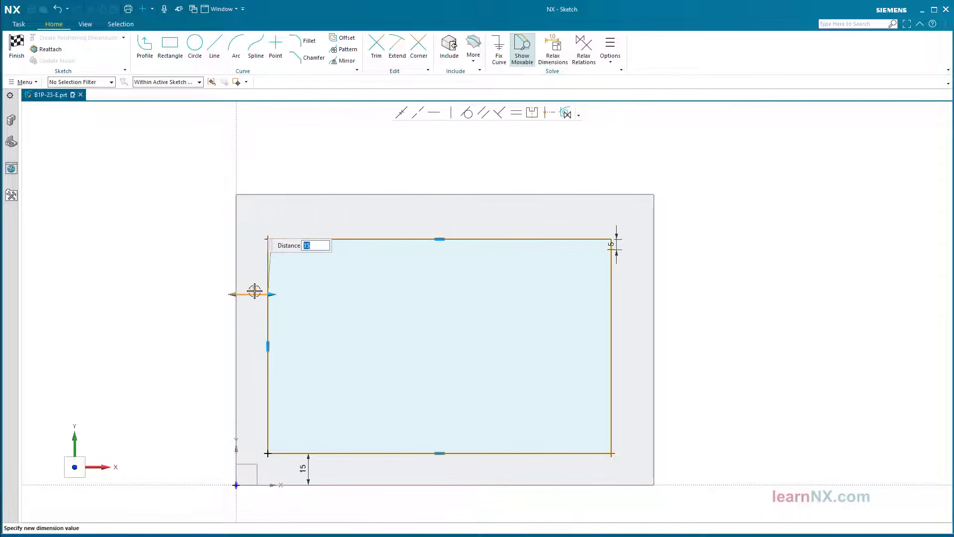
{"action": "key", "text": "Return"}
Set 15 mm top and right offsets, finish the sketch and create the four counterbored holes
{"action": "left_click", "coordinate": [316, 238]}
{"action": "left_click", "coordinate": [314, 213]}
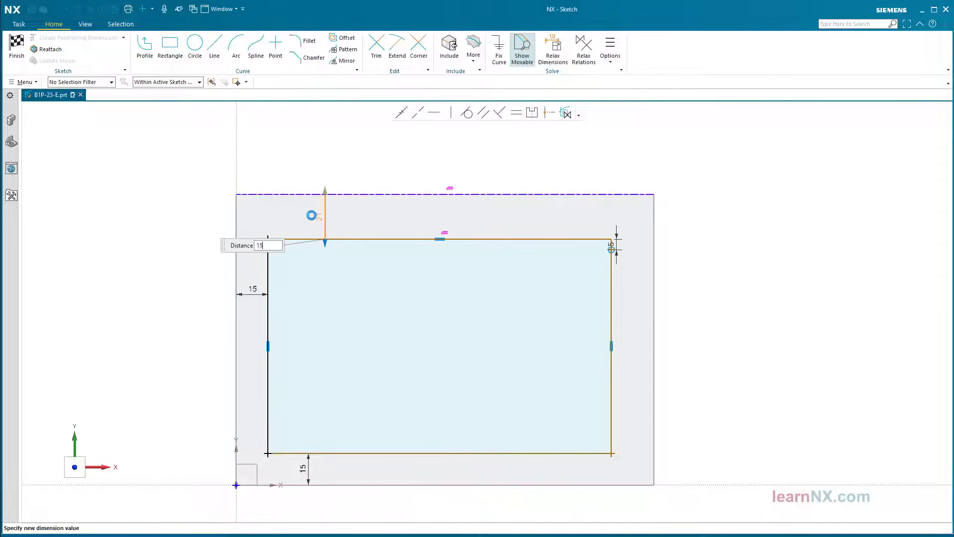
{"action": "type", "text": "15"}
{"action": "key", "text": "Return"}
{"action": "left_click", "coordinate": [654, 287]}
{"action": "left_click", "coordinate": [612, 292]}
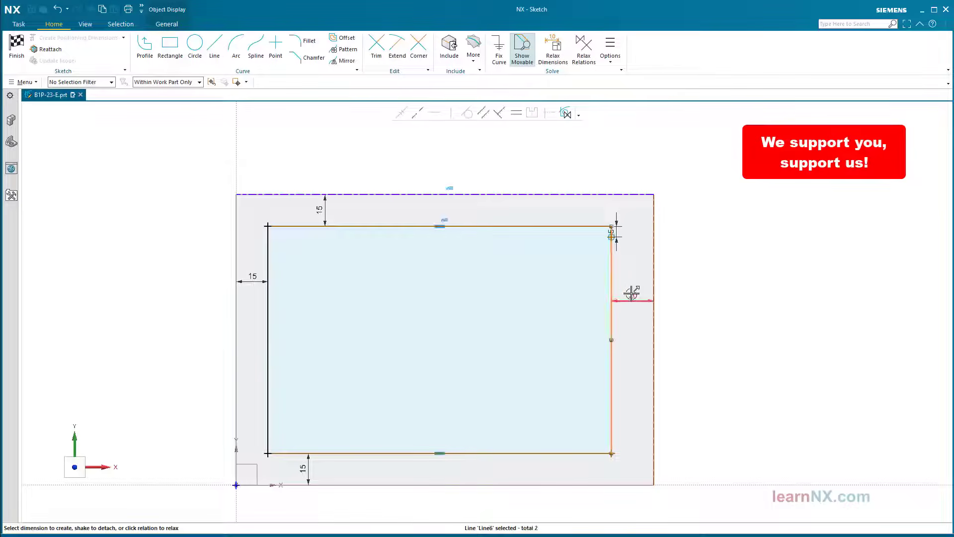
{"action": "left_click", "coordinate": [633, 292]}
{"action": "type", "text": "15"}
{"action": "key", "text": "Return"}
{"action": "left_click", "coordinate": [752, 270]}
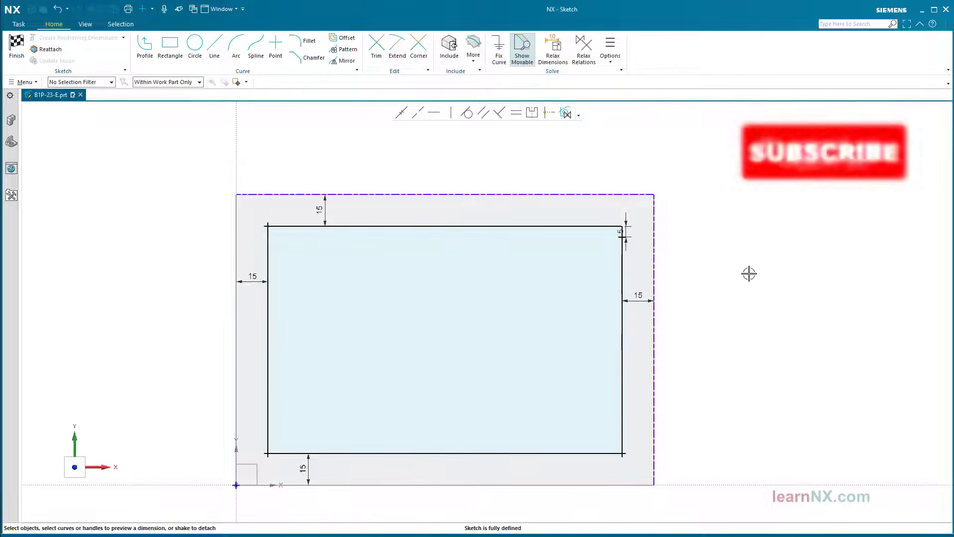
{"action": "left_click", "coordinate": [16, 45]}
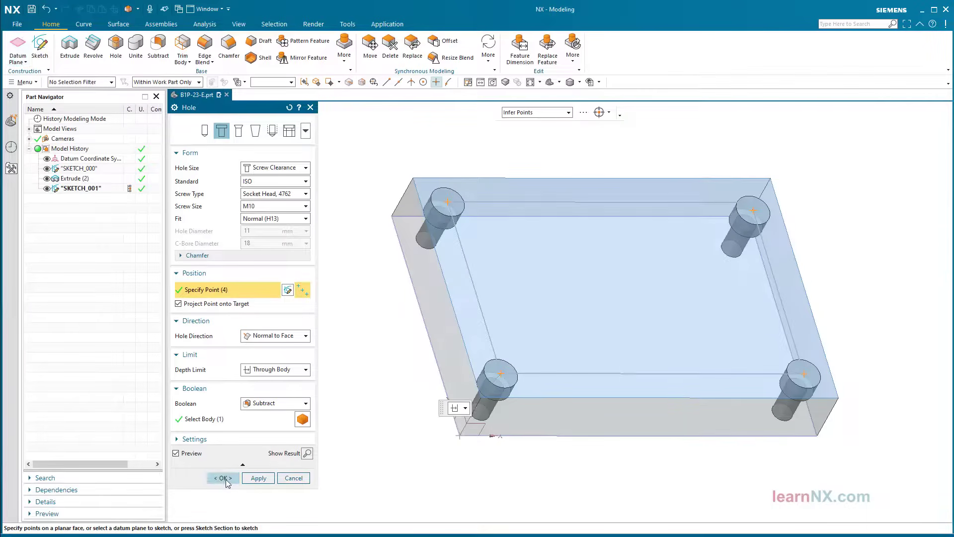
{"action": "left_click", "coordinate": [223, 478]}
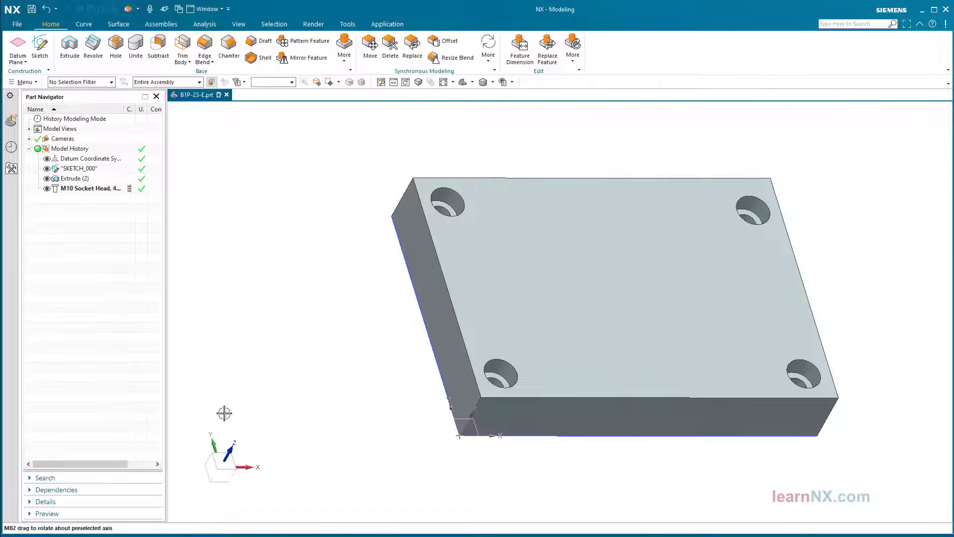
Start a simple hole with a custom 10 mm diameter, sketching on the plate's top face
{"action": "left_click", "coordinate": [118, 44]}
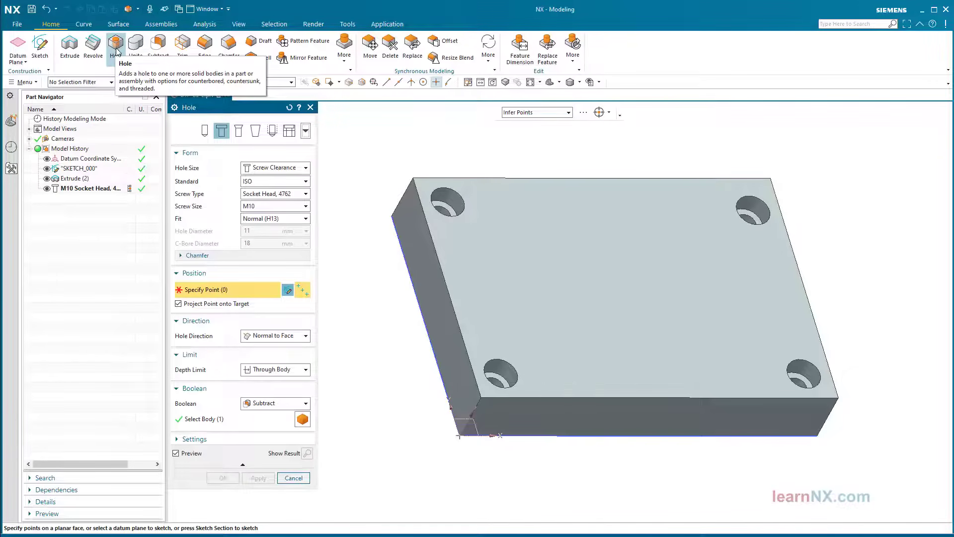
{"action": "left_click", "coordinate": [204, 132]}
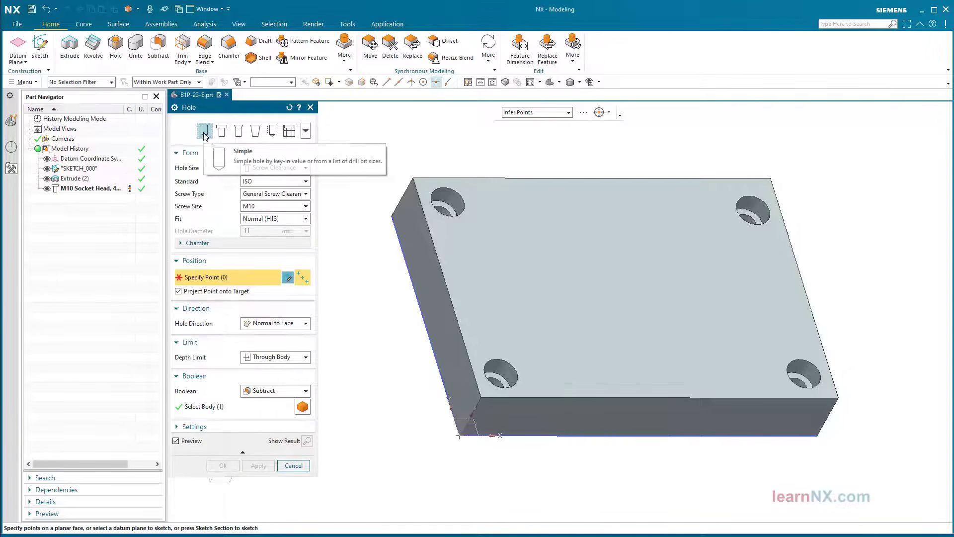
{"action": "left_click", "coordinate": [287, 169]}
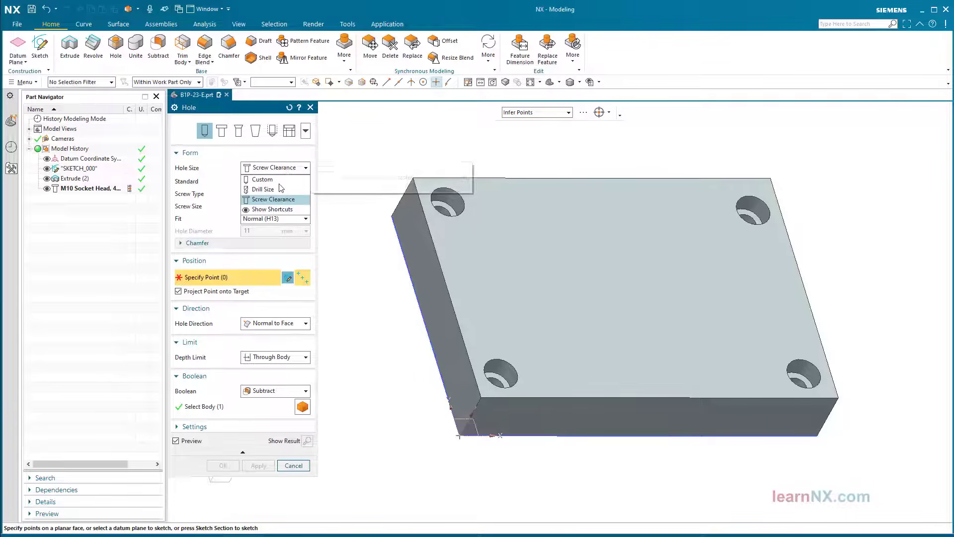
{"action": "left_click", "coordinate": [278, 182]}
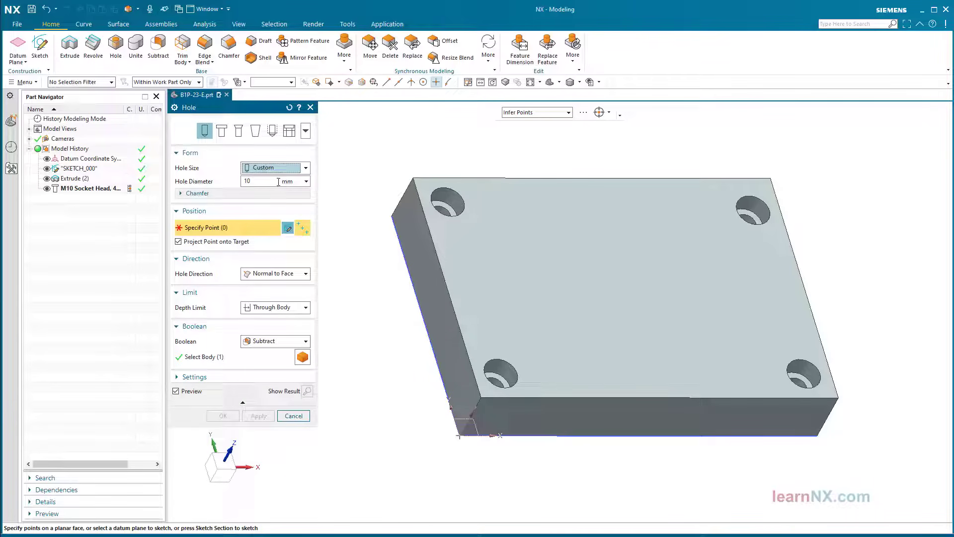
{"action": "left_click", "coordinate": [287, 228]}
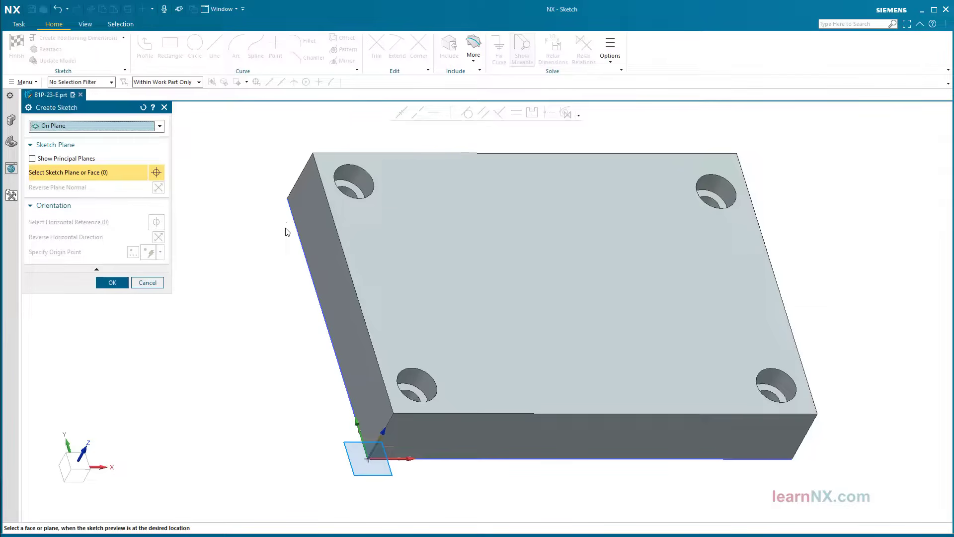
{"action": "scroll", "coordinate": [298, 241], "scroll_direction": "up", "scroll_amount": 5}
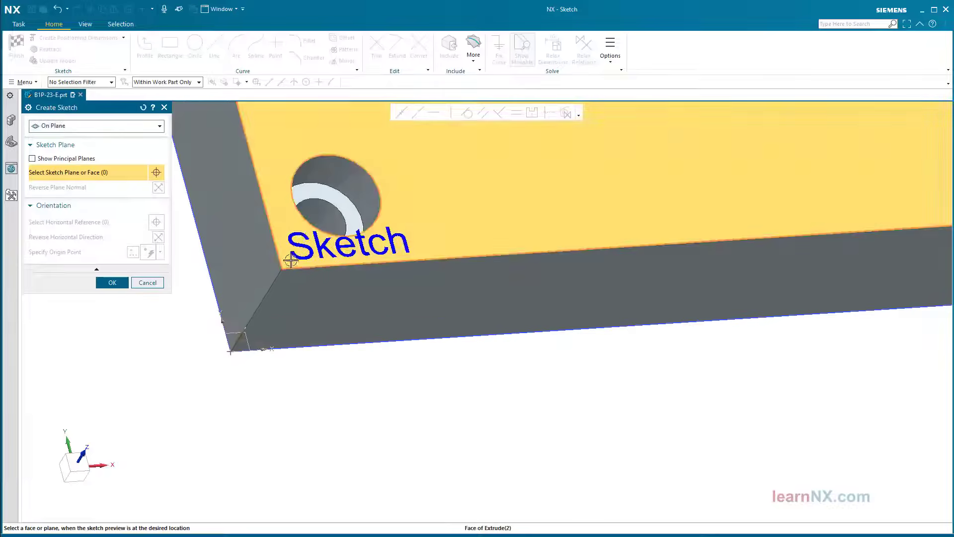
{"action": "left_click", "coordinate": [291, 260]}
{"action": "left_click", "coordinate": [112, 283]}
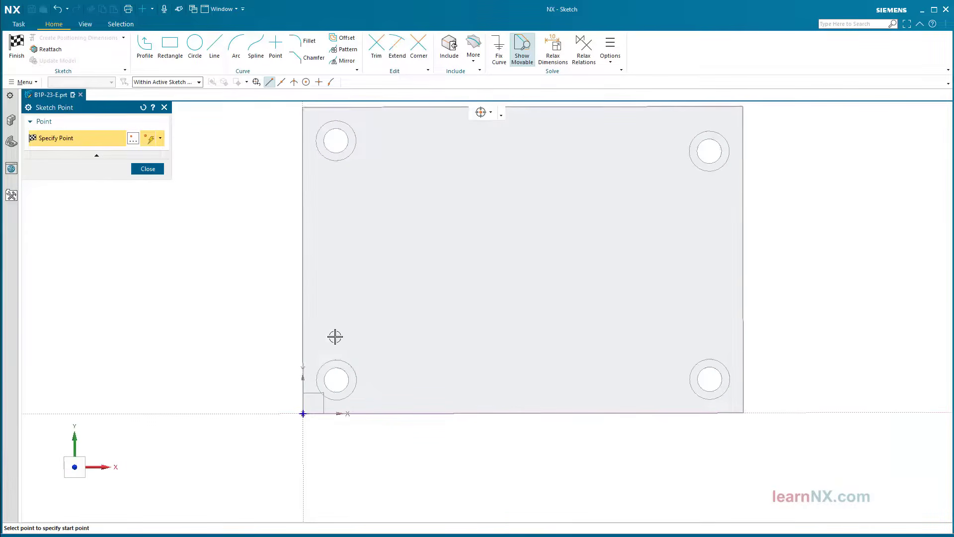
Place the second hole centre and align both points vertically with the lower counterbored holes
{"action": "left_click", "coordinate": [708, 333]}
{"action": "key", "text": "Escape"}
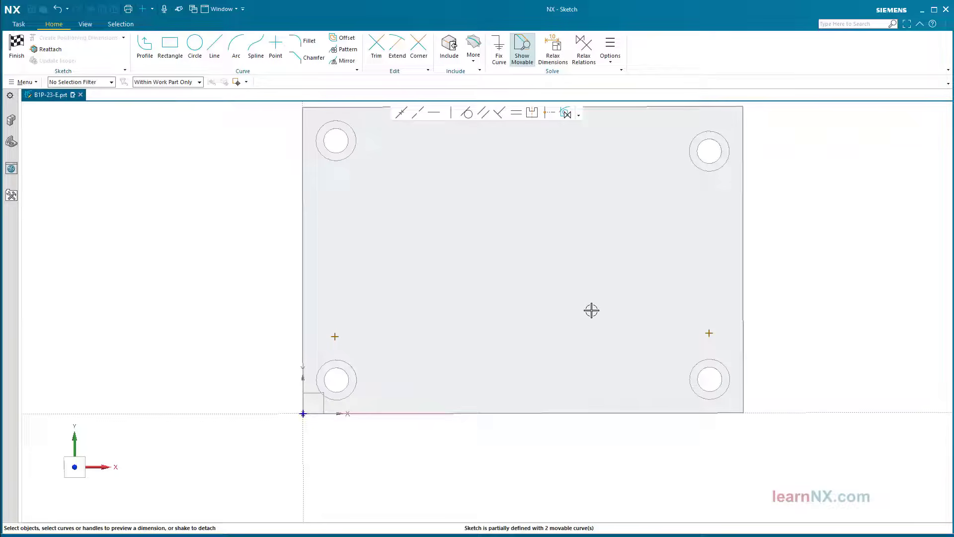
{"action": "left_click", "coordinate": [567, 115]}
{"action": "left_click", "coordinate": [708, 333]}
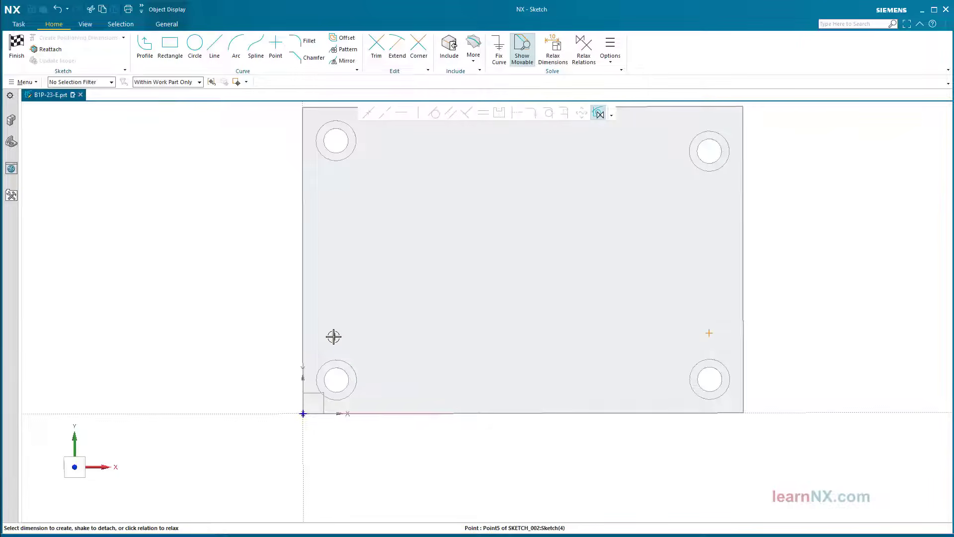
{"action": "left_click", "coordinate": [333, 337]}
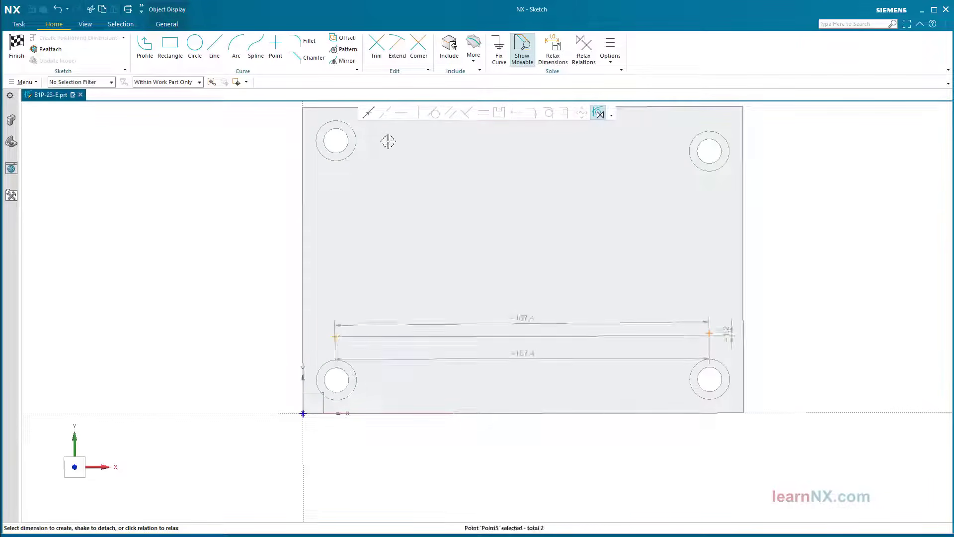
{"action": "left_click", "coordinate": [352, 365]}
{"action": "left_click", "coordinate": [334, 337]}
{"action": "left_click", "coordinate": [420, 116]}
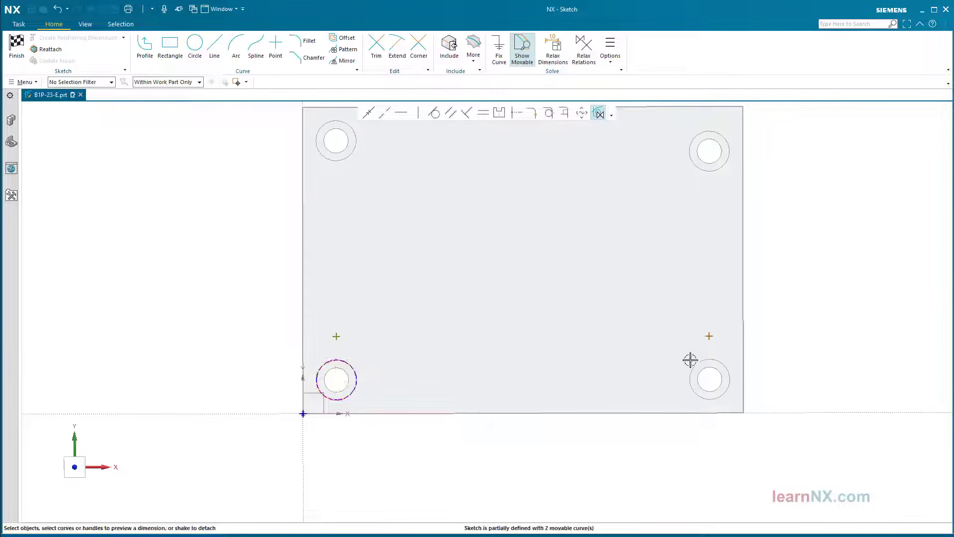
{"action": "left_click", "coordinate": [695, 365]}
{"action": "left_click", "coordinate": [709, 336]}
{"action": "left_click", "coordinate": [419, 115]}
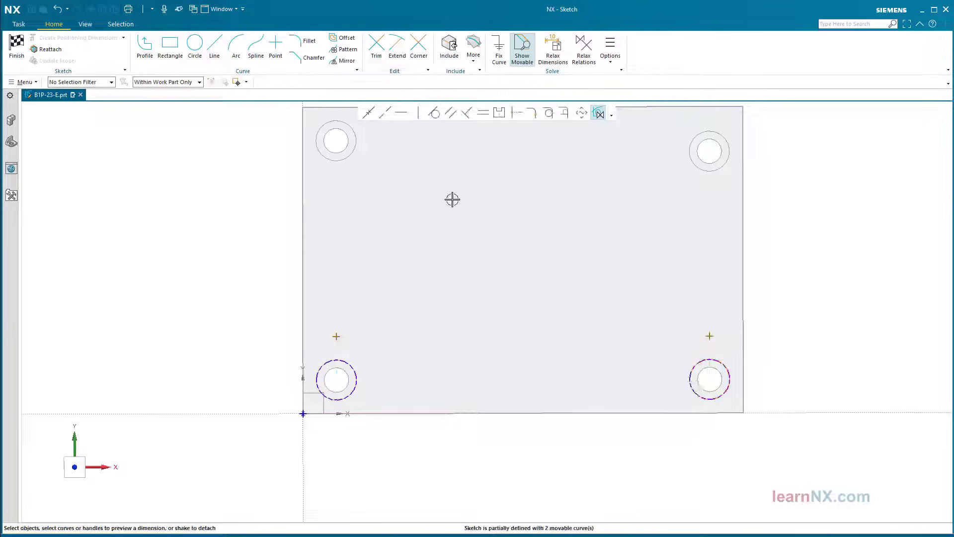
Dimension the points 33 mm from the X axis, finish the sketch and create the 10 mm holes
{"action": "left_click", "coordinate": [265, 414]}
{"action": "left_click", "coordinate": [337, 335]}
{"action": "left_click", "coordinate": [342, 353]}
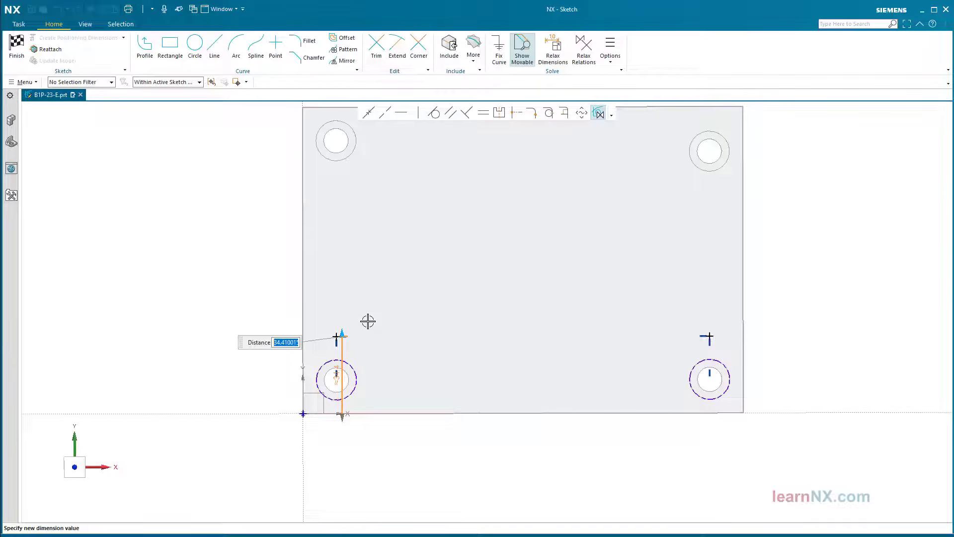
{"action": "type", "text": "33"}
{"action": "key", "text": "Return"}
{"action": "left_click_drag", "start_coordinate": [342, 378], "coordinate": [256, 378]}
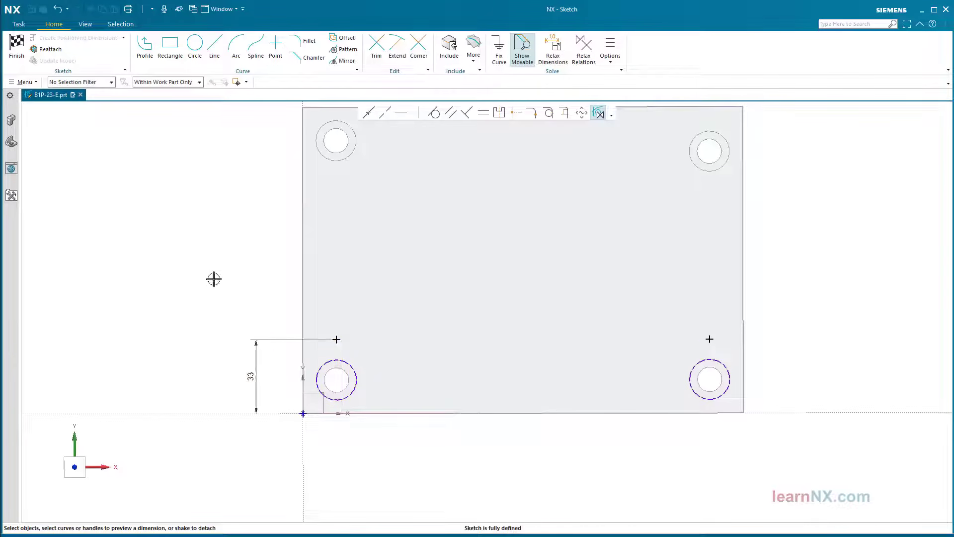
{"action": "left_click", "coordinate": [18, 50]}
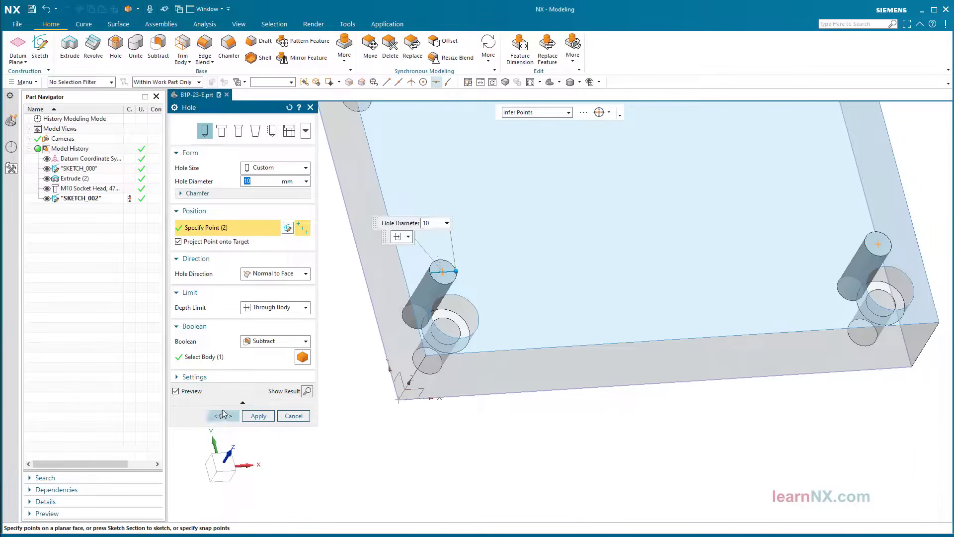
{"action": "left_click", "coordinate": [223, 416]}
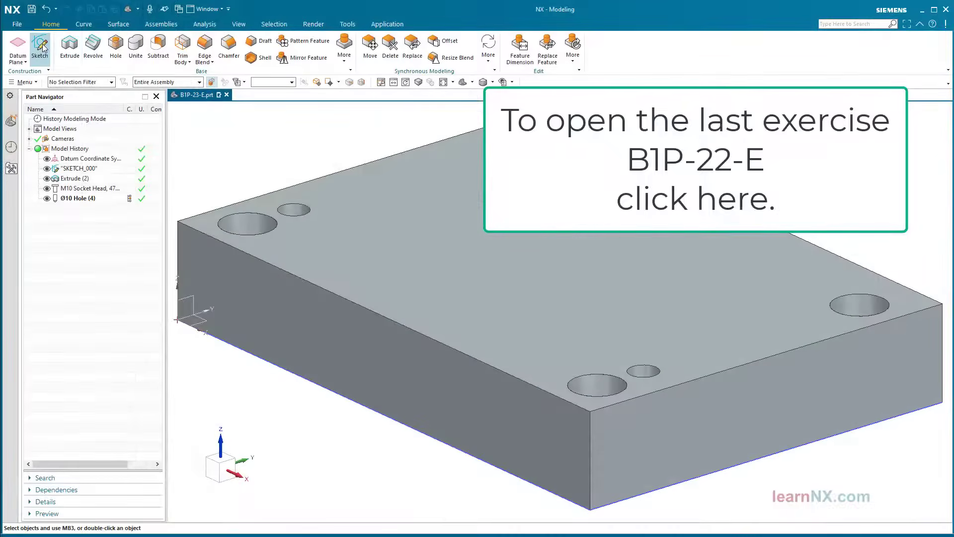
Start a sketch on the plate's top face and draw a rectangle
{"action": "left_click", "coordinate": [40, 45]}
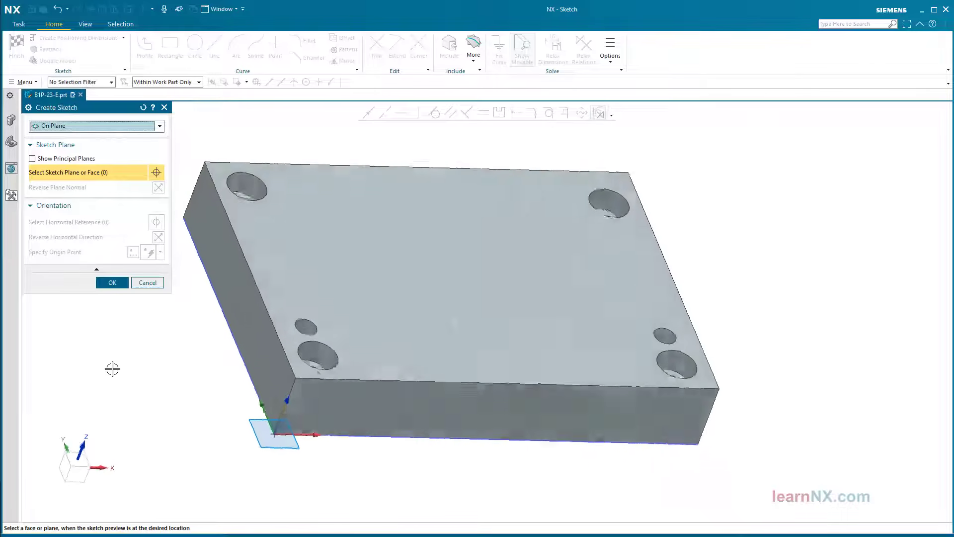
{"action": "left_click", "coordinate": [256, 378]}
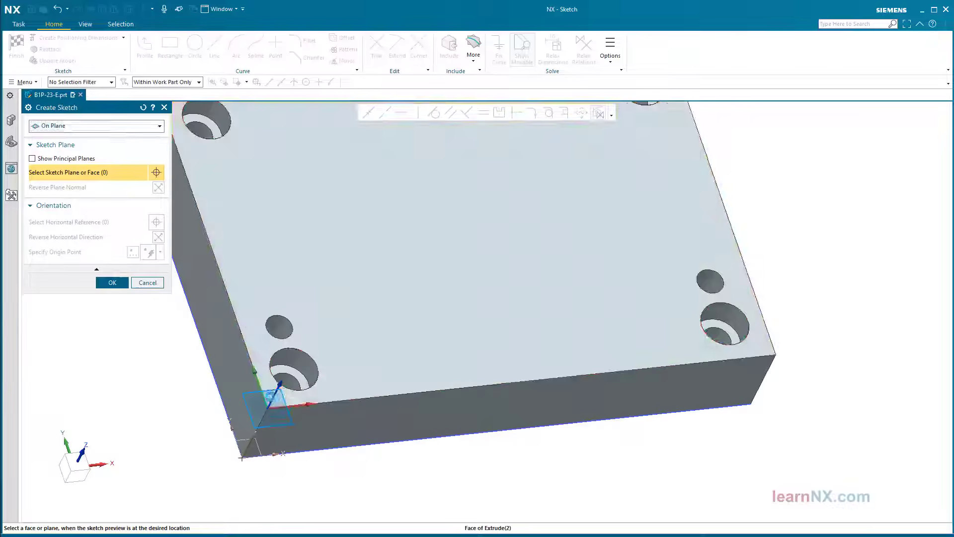
{"action": "left_click", "coordinate": [113, 283]}
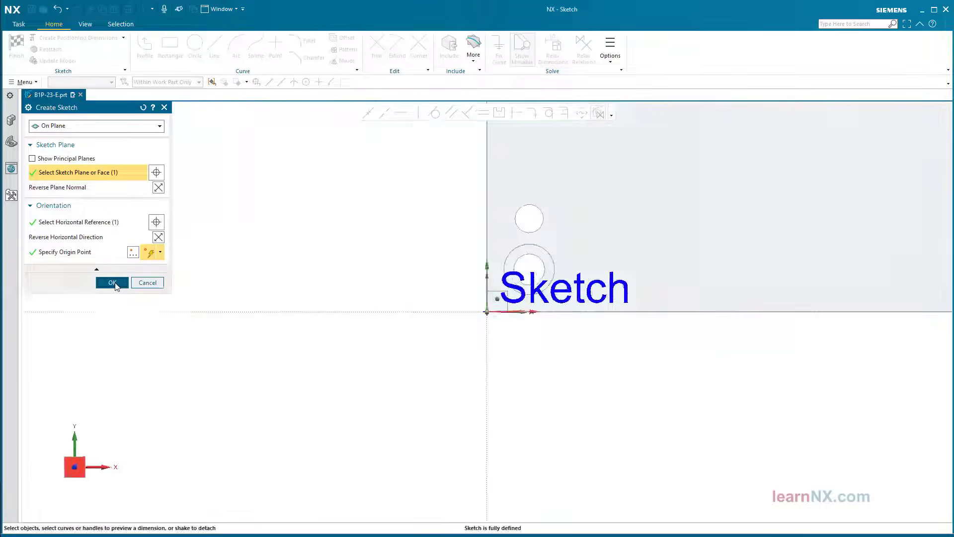
{"action": "left_click", "coordinate": [171, 45]}
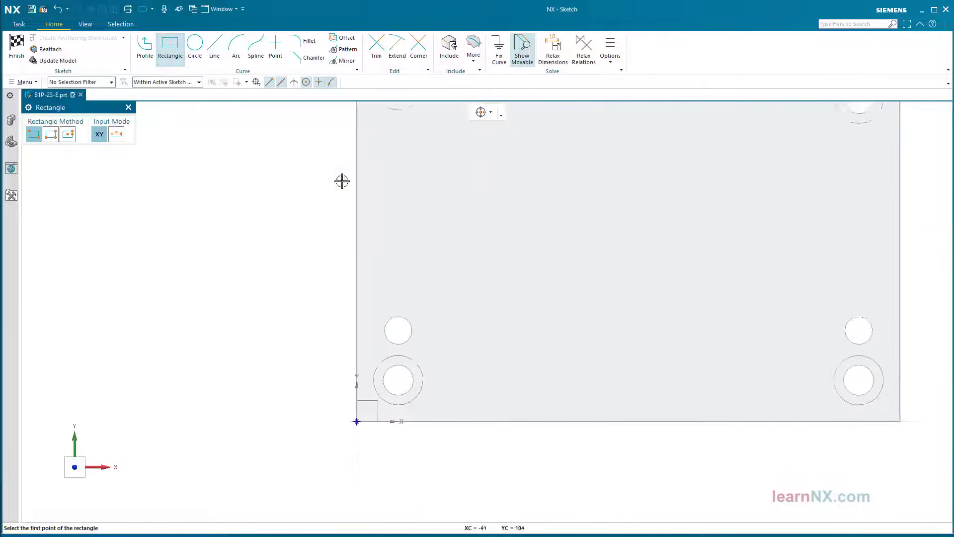
{"action": "left_click", "coordinate": [434, 264]}
{"action": "left_click", "coordinate": [618, 366]}
{"action": "key", "text": "Escape"}
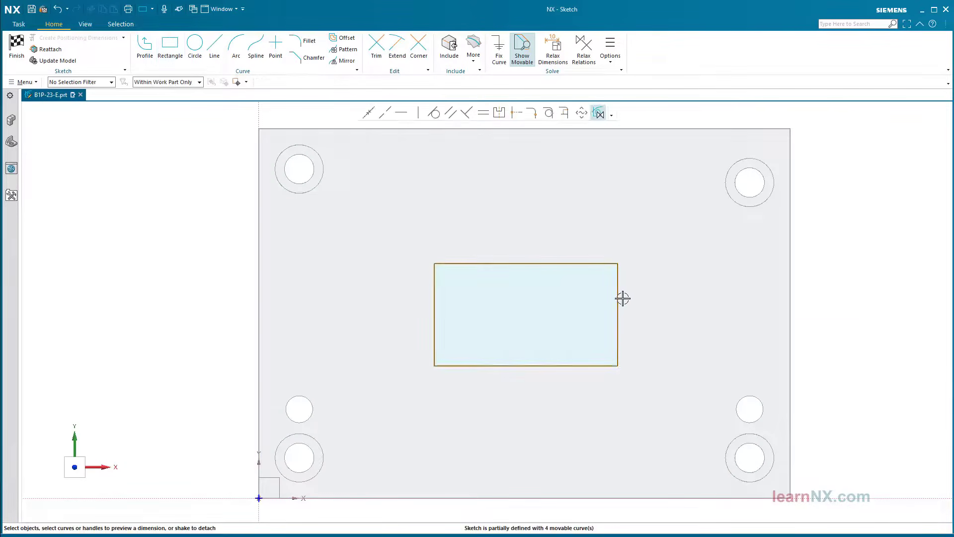
Size the rectangle to 38 mm high and 57 mm wide
{"action": "left_click", "coordinate": [620, 299]}
{"action": "left_click", "coordinate": [642, 302]}
{"action": "type", "text": "38"}
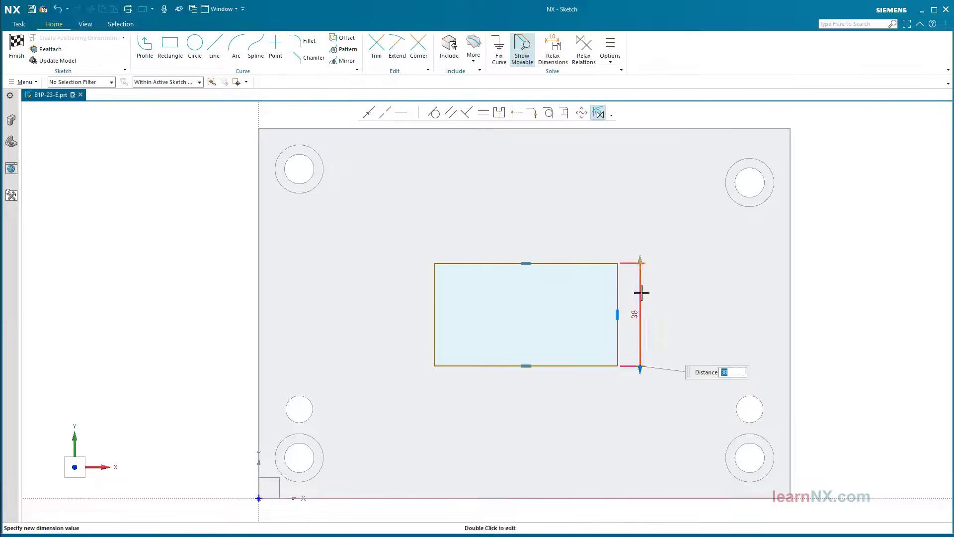
{"action": "key", "text": "Return"}
{"action": "left_click", "coordinate": [565, 263]}
{"action": "left_click", "coordinate": [529, 243]}
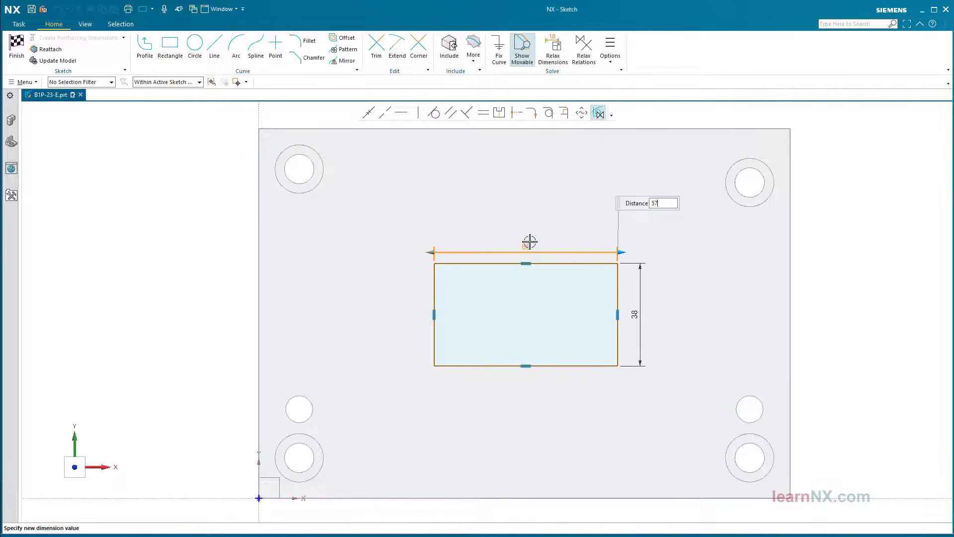
{"action": "type", "text": "57"}
{"action": "key", "text": "Return"}
Position the rectangle 70 mm from the vertical axis and 40 mm from the horizontal axis, then finish
{"action": "left_click", "coordinate": [260, 111]}
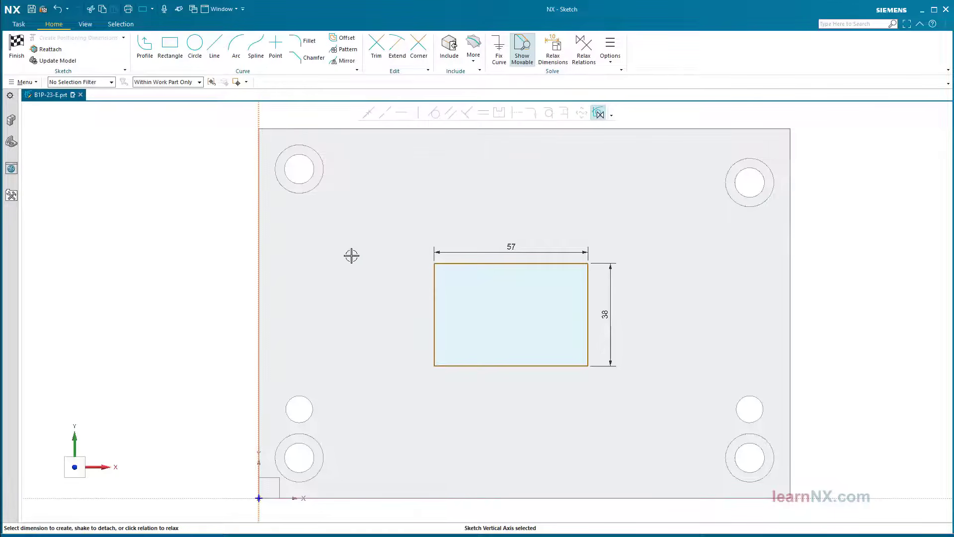
{"action": "left_click", "coordinate": [435, 327]}
{"action": "left_click", "coordinate": [356, 329]}
{"action": "type", "text": "70"}
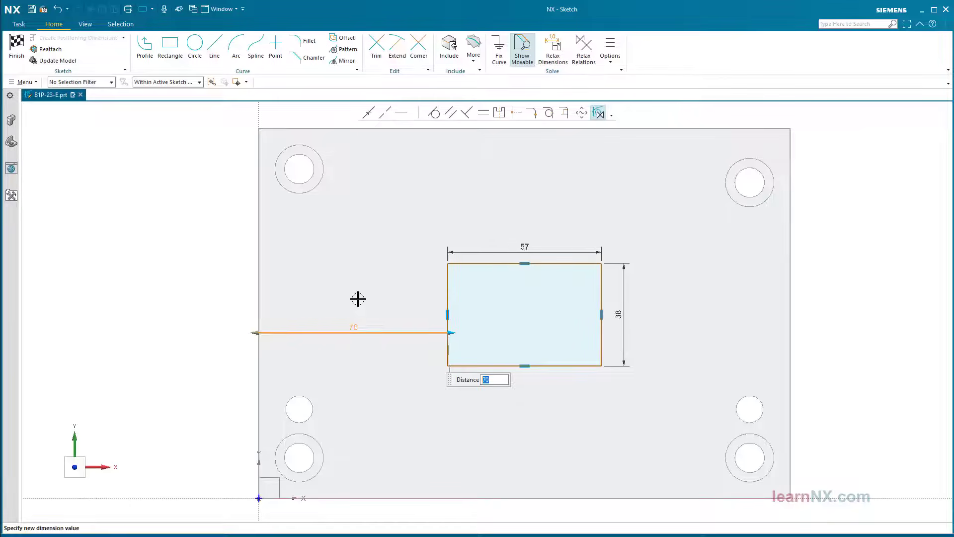
{"action": "key", "text": "Return"}
{"action": "left_click", "coordinate": [200, 497]}
{"action": "left_click", "coordinate": [472, 373]}
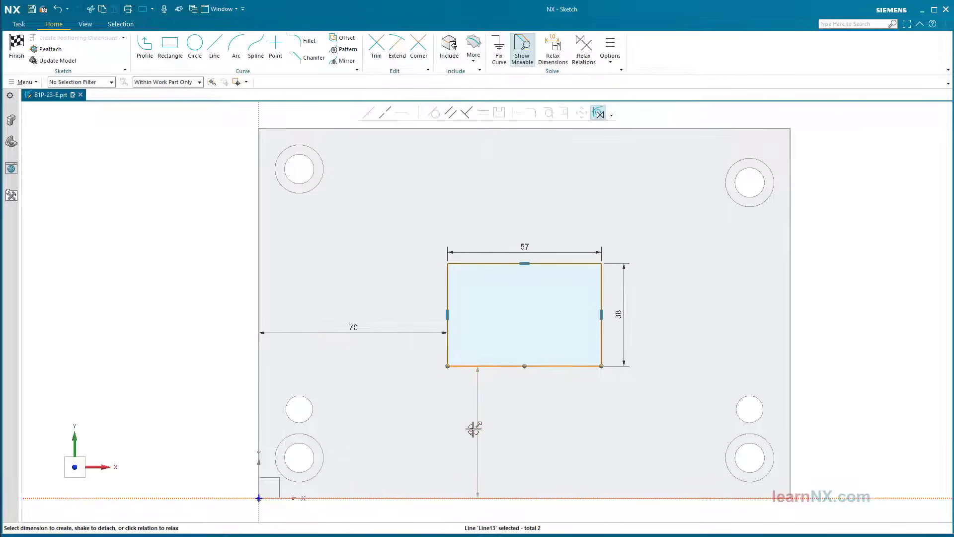
{"action": "left_click", "coordinate": [472, 429]}
{"action": "type", "text": "40"}
{"action": "key", "text": "Return"}
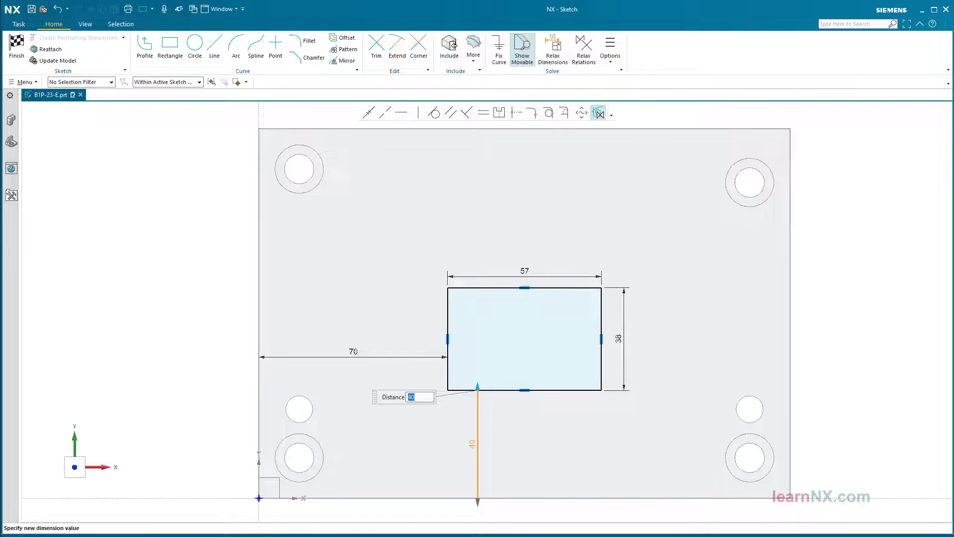
{"action": "middle_click", "coordinate": [392, 413]}
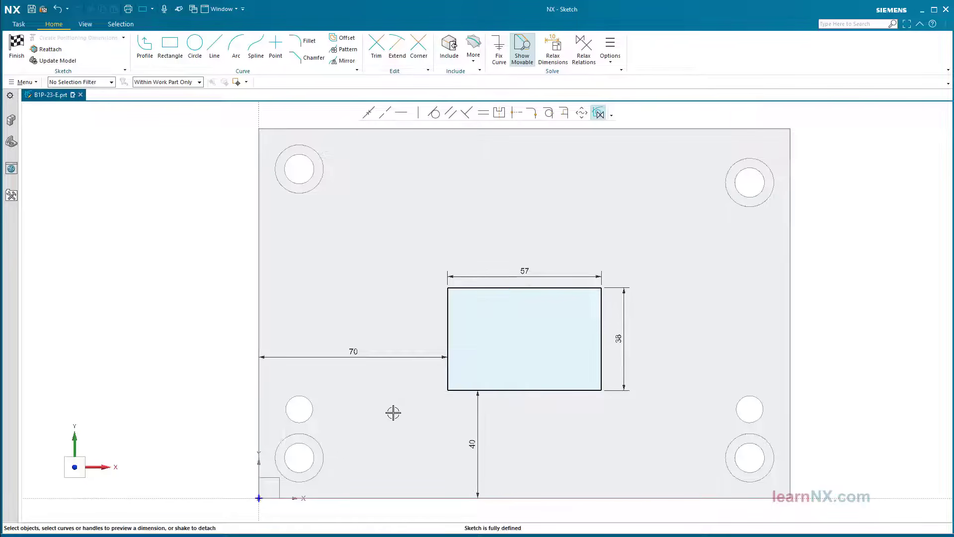
{"action": "left_click", "coordinate": [18, 47]}
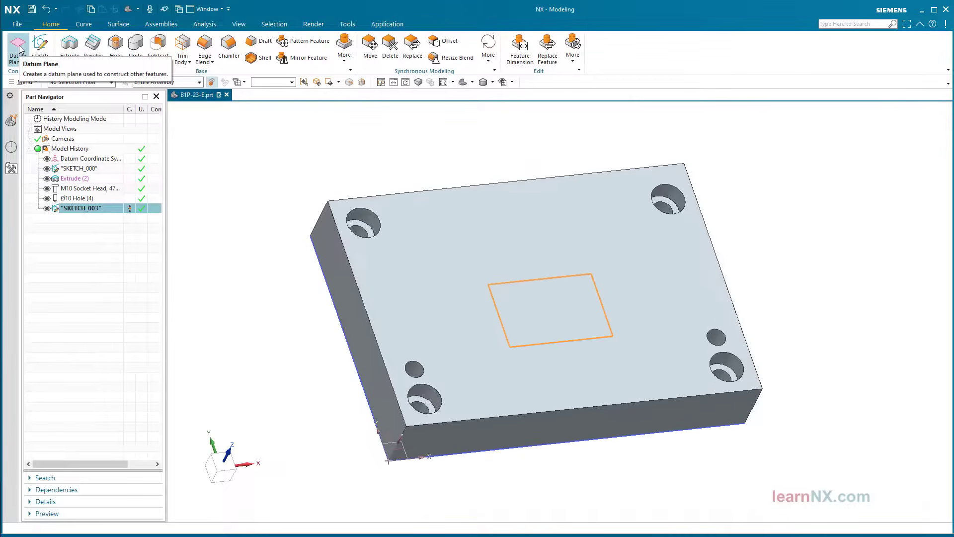
Extrude the rectangle reversed into the plate with Through All, subtracting the 57 × 38 pocket
{"action": "left_click", "coordinate": [70, 47]}
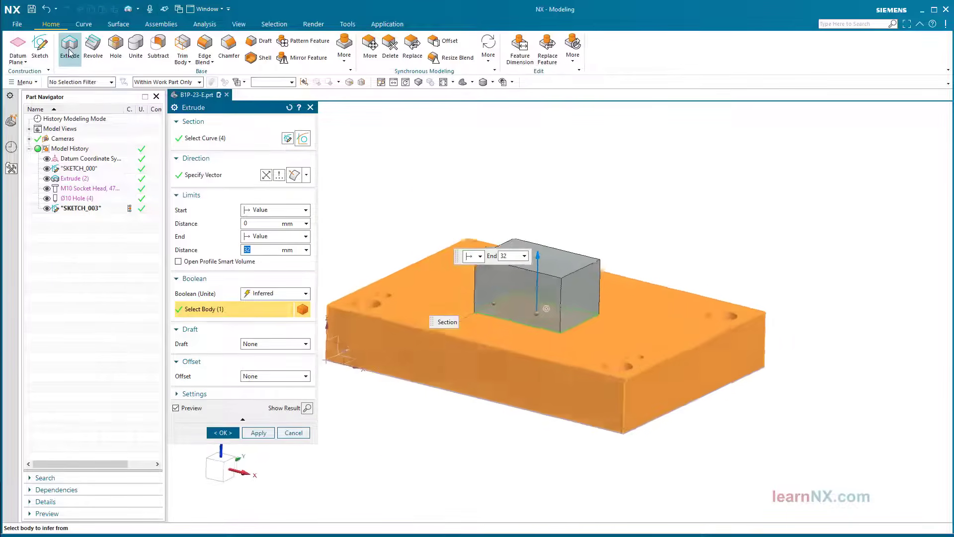
{"action": "left_click", "coordinate": [266, 175]}
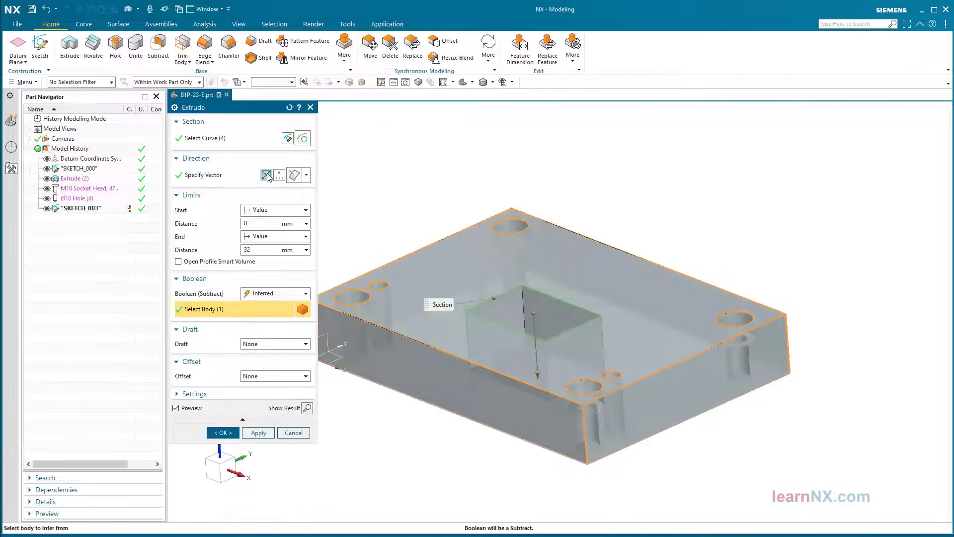
{"action": "left_click", "coordinate": [287, 237]}
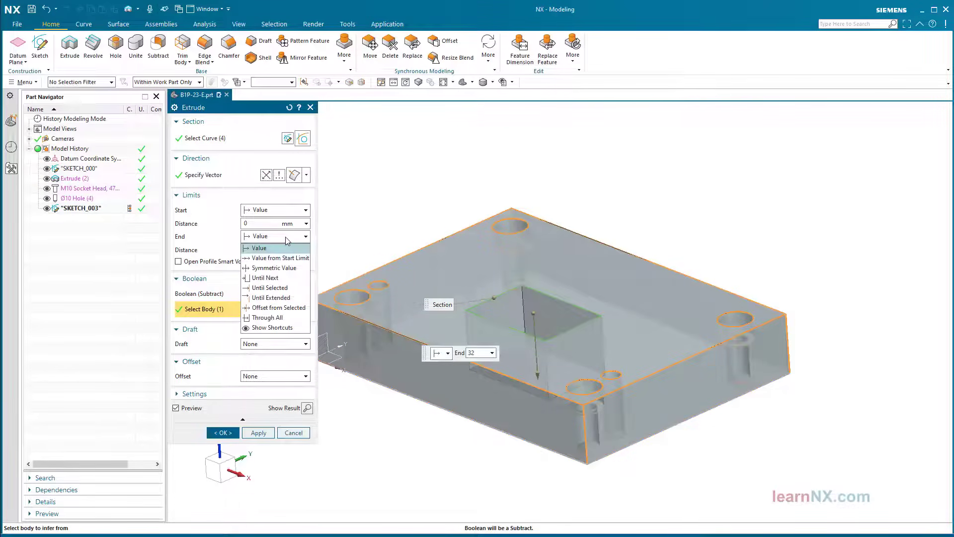
{"action": "left_click", "coordinate": [276, 317]}
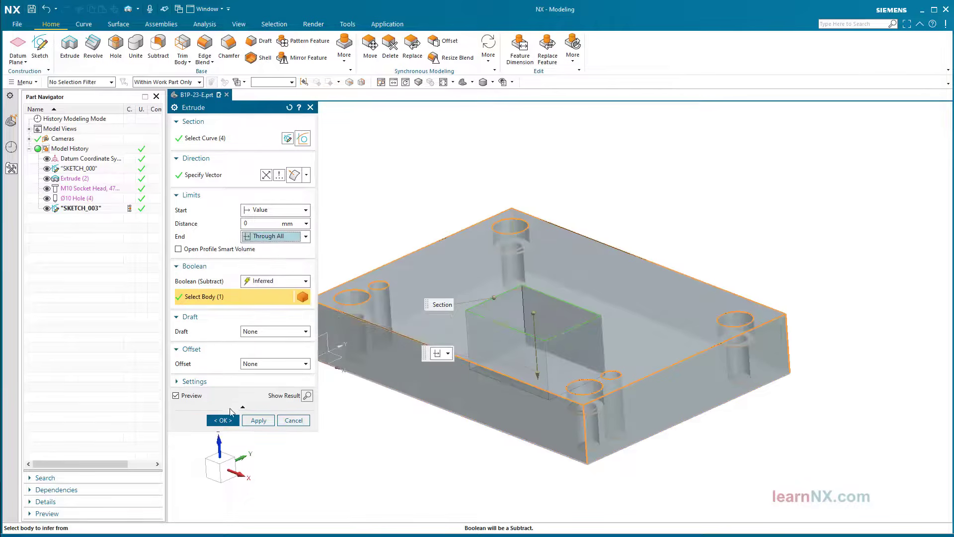
{"action": "left_click", "coordinate": [223, 421]}
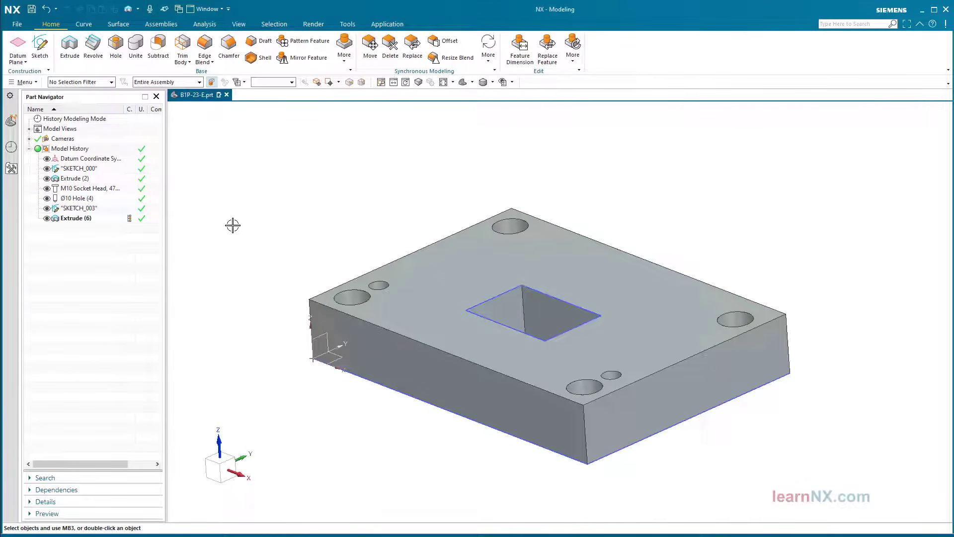
Apply a 7 mm edge blend to the pocket's four vertical edges and return to trimetric view
{"action": "left_click", "coordinate": [202, 48]}
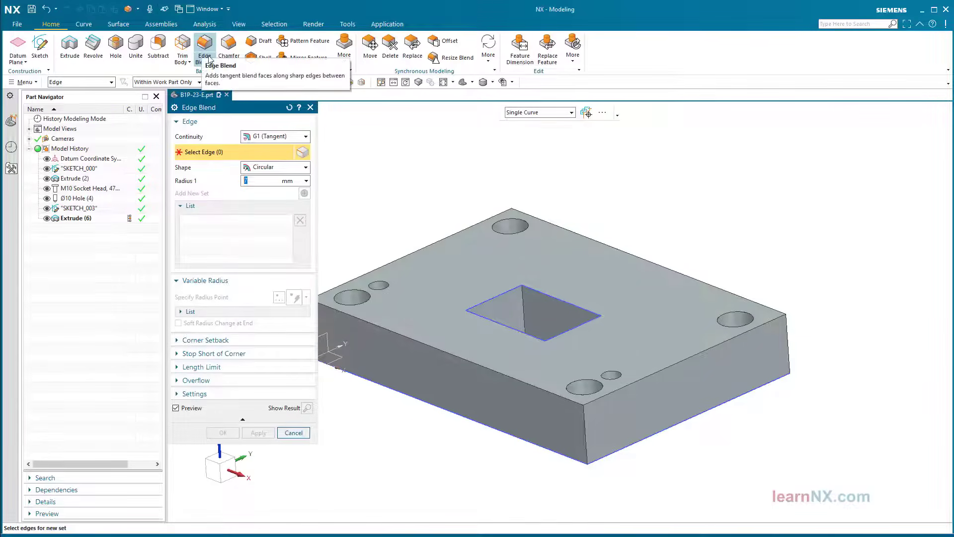
{"action": "scroll", "coordinate": [487, 270], "scroll_direction": "up", "scroll_amount": 4}
{"action": "left_click", "coordinate": [504, 308]}
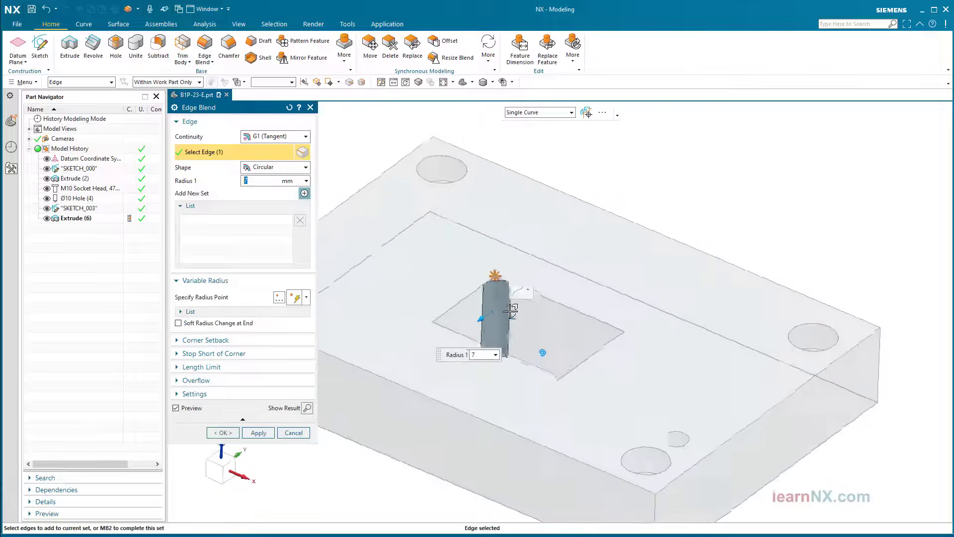
{"action": "middle_click_drag", "start_coordinate": [503, 309], "coordinate": [517, 337]}
{"action": "left_click", "coordinate": [544, 337]}
{"action": "left_click", "coordinate": [520, 338]}
{"action": "left_click", "coordinate": [497, 340]}
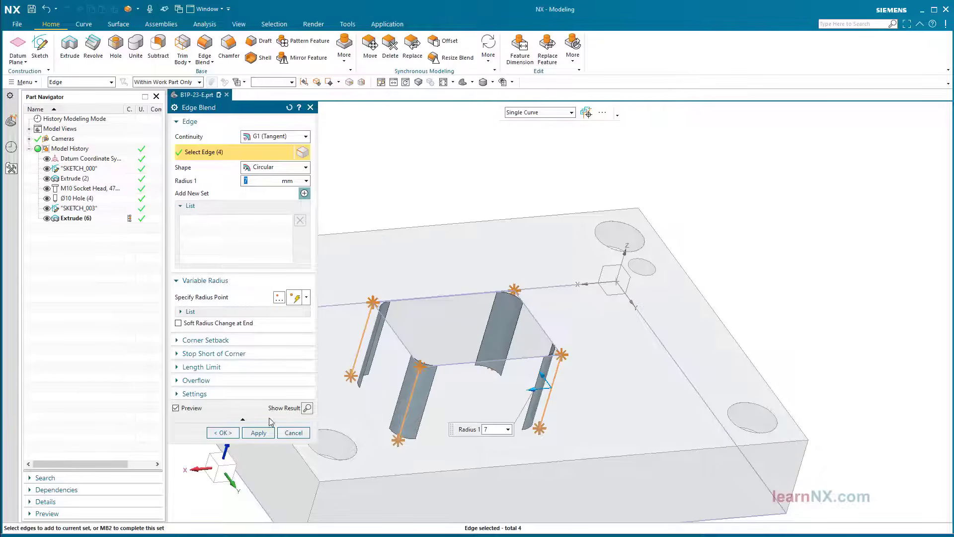
{"action": "left_click", "coordinate": [223, 432]}
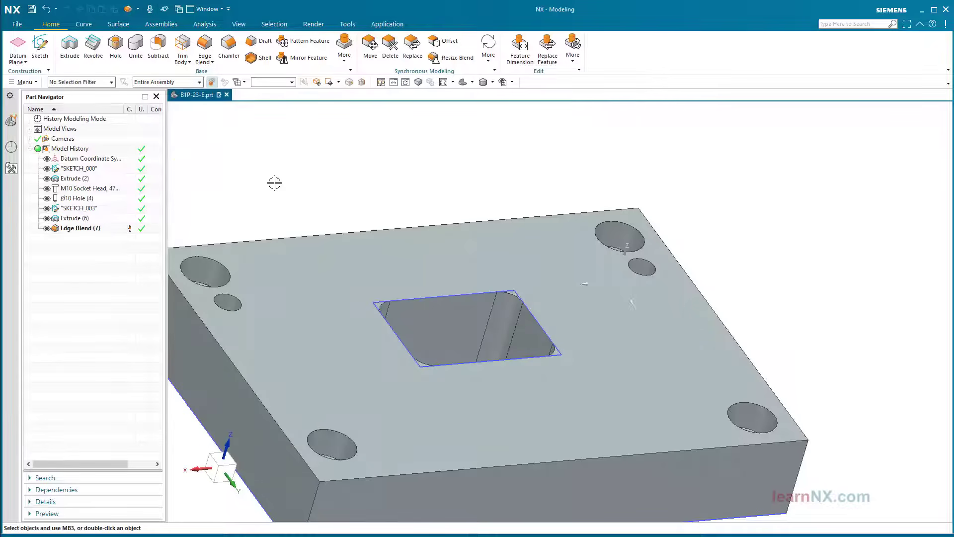
{"action": "left_click", "coordinate": [464, 82]}
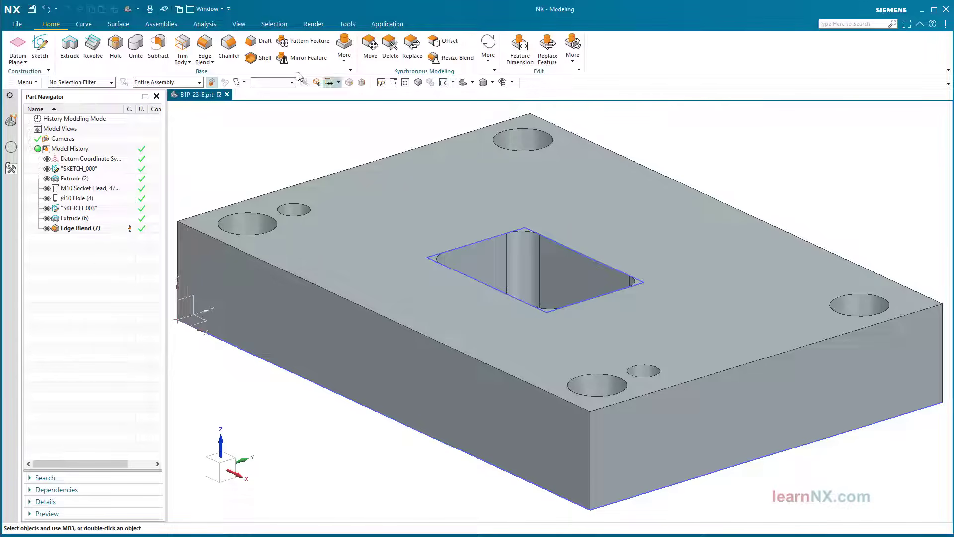
{"action": "left_click", "coordinate": [204, 47]}
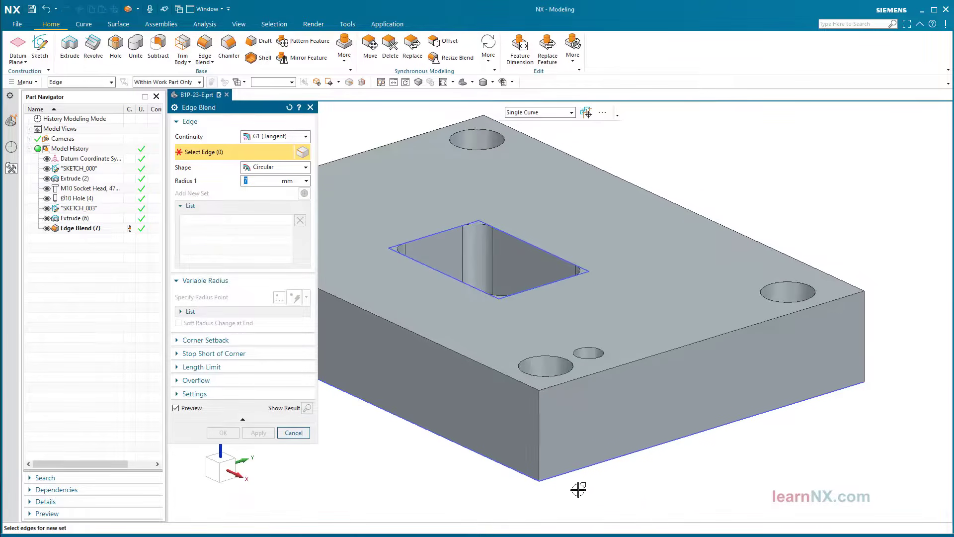
{"action": "left_click", "coordinate": [573, 473]}
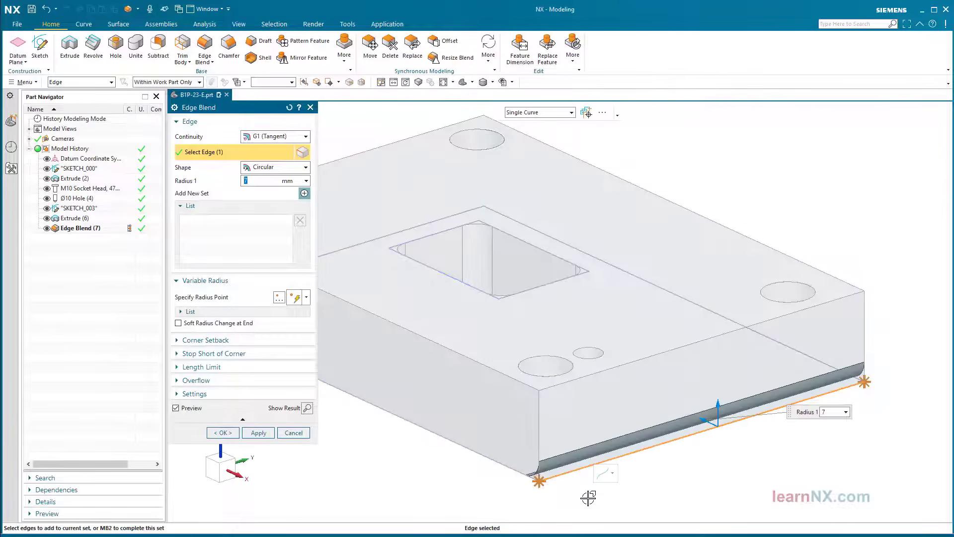
{"action": "left_click", "coordinate": [222, 301]}
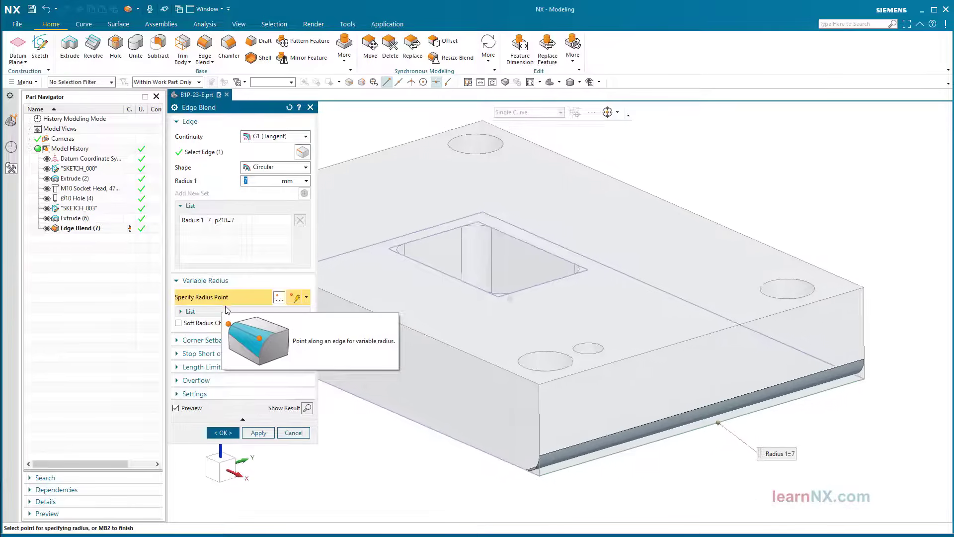
{"action": "middle_click_drag", "start_coordinate": [328, 314], "coordinate": [381, 281]}
{"action": "left_click", "coordinate": [381, 282]}
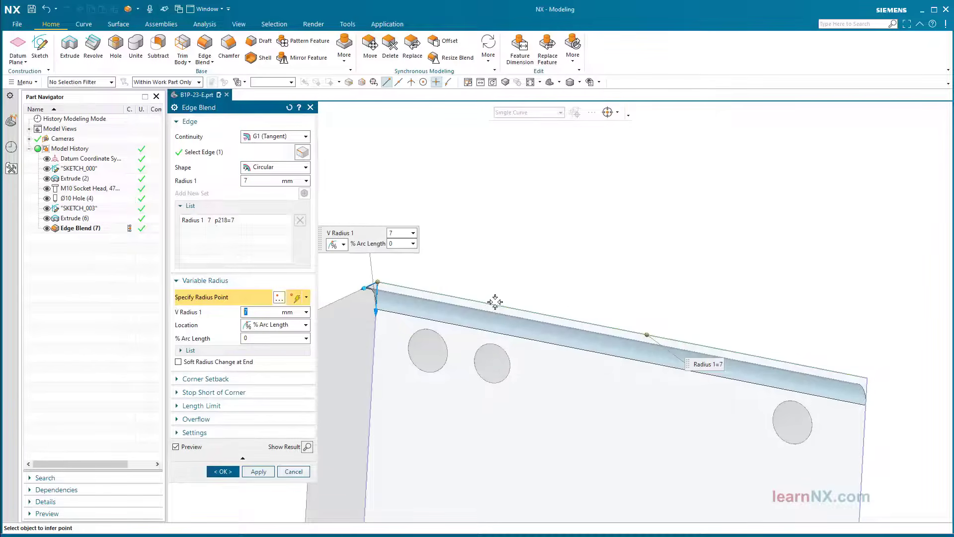
{"action": "left_click", "coordinate": [448, 82]}
{"action": "left_click", "coordinate": [501, 305]}
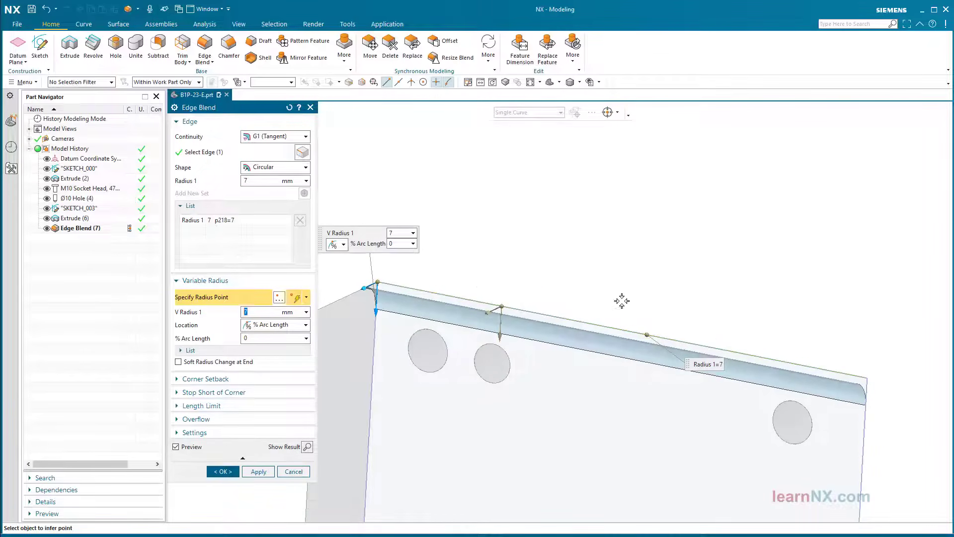
{"action": "middle_click_drag", "start_coordinate": [705, 330], "coordinate": [696, 345]}
{"action": "left_click", "coordinate": [697, 345]}
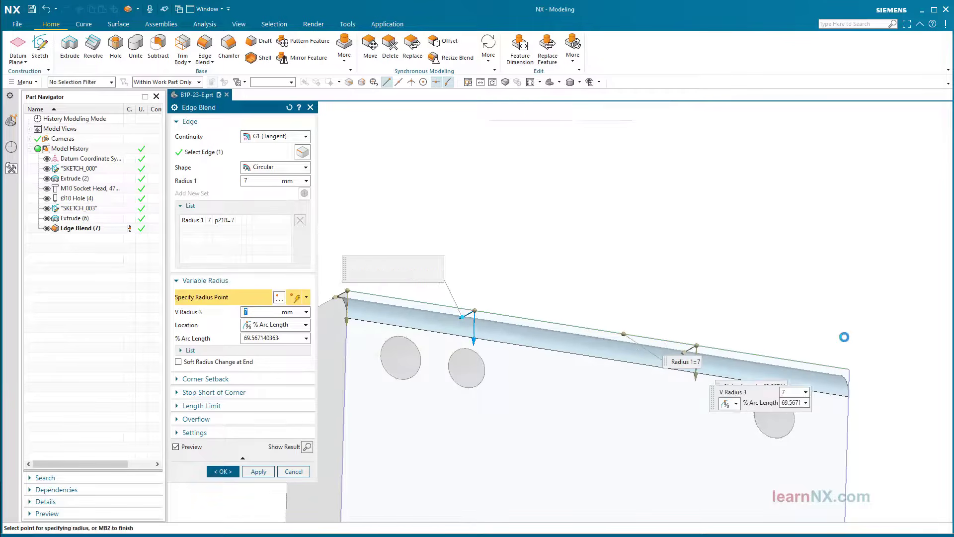
{"action": "middle_click_drag", "start_coordinate": [844, 335], "coordinate": [844, 351]}
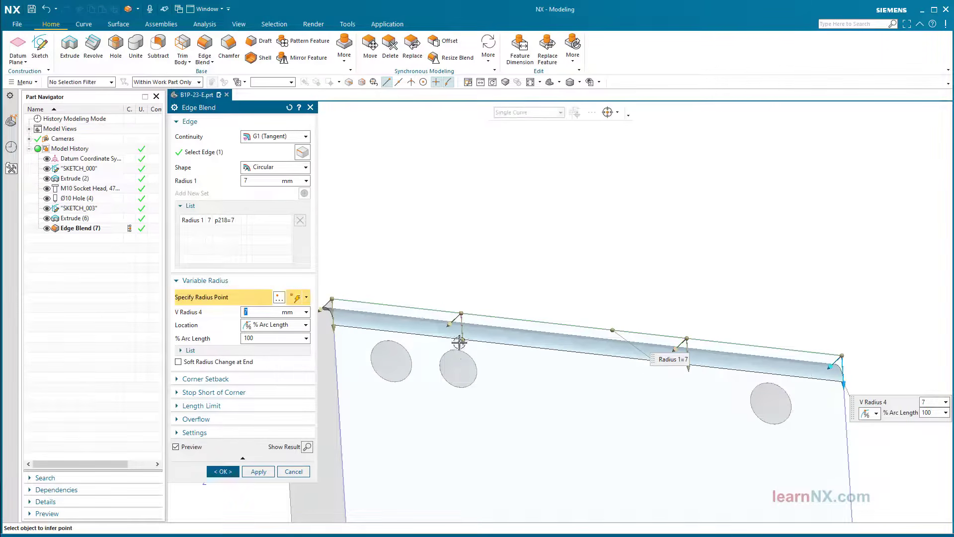
{"action": "mouse_move", "coordinate": [463, 343]}
{"action": "left_mouse_down"}
{"action": "mouse_move", "coordinate": [467, 392]}
{"action": "mouse_move", "coordinate": [466, 343]}
{"action": "mouse_move", "coordinate": [463, 356]}
{"action": "left_mouse_up"}
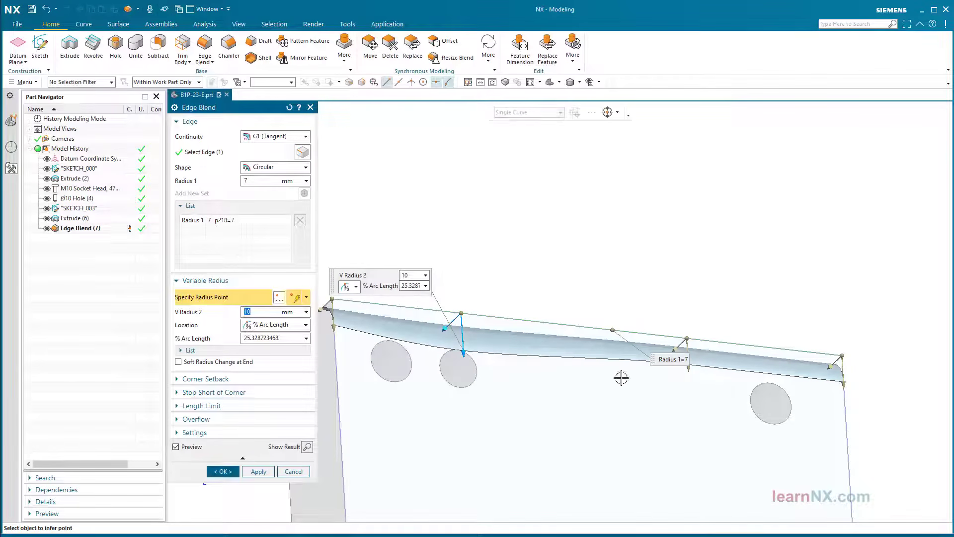
{"action": "left_click", "coordinate": [687, 362]}
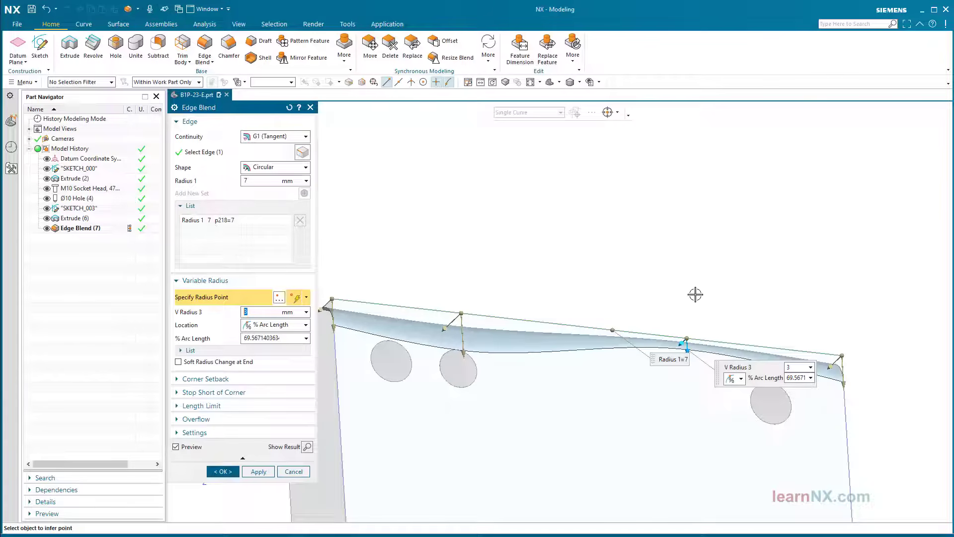
{"action": "left_click_drag", "start_coordinate": [686, 336], "coordinate": [596, 329]}
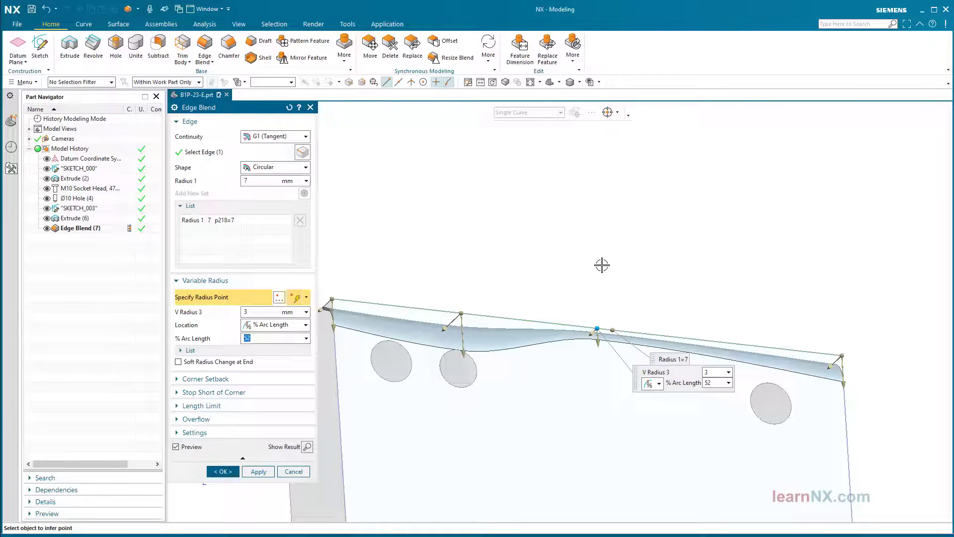
{"action": "left_click", "coordinate": [659, 384]}
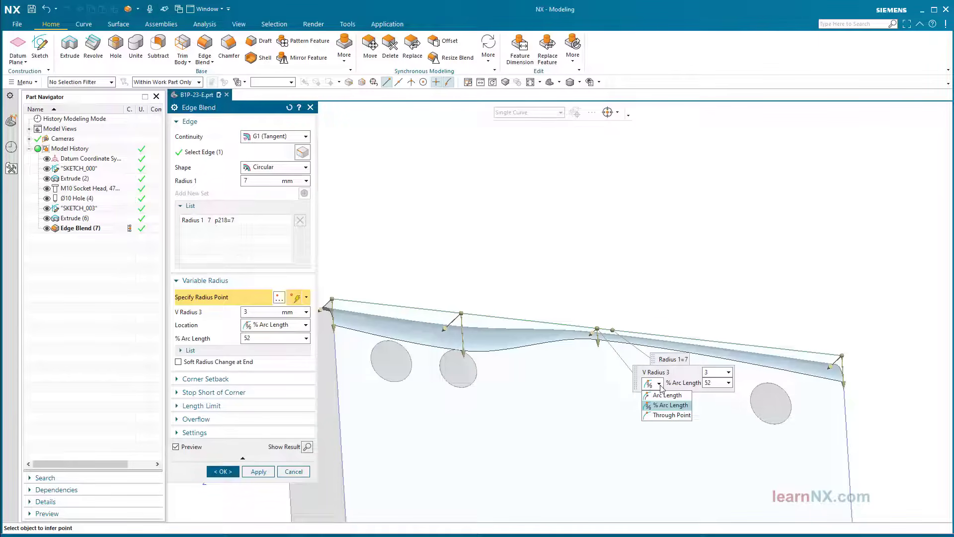
{"action": "left_click", "coordinate": [660, 385]}
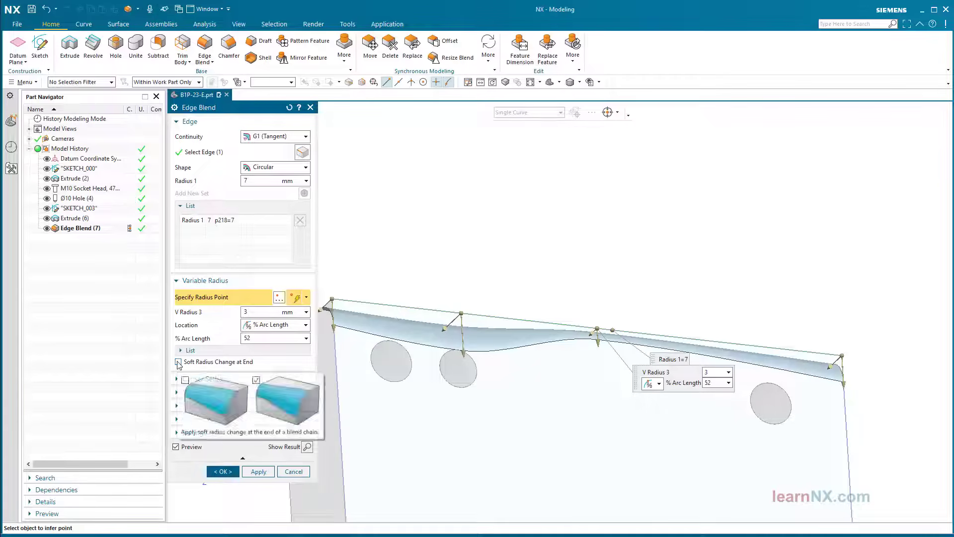
{"action": "left_click", "coordinate": [178, 363]}
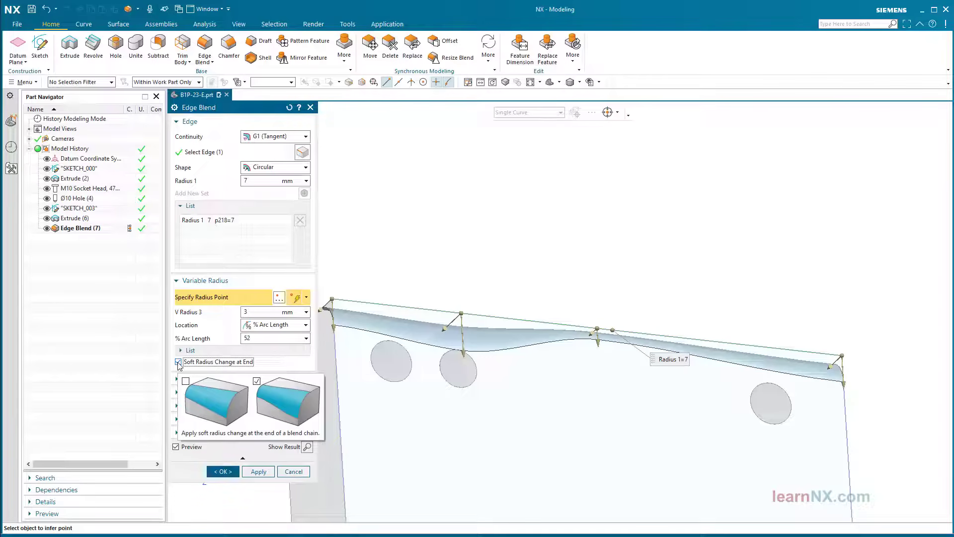
{"action": "left_click", "coordinate": [178, 363]}
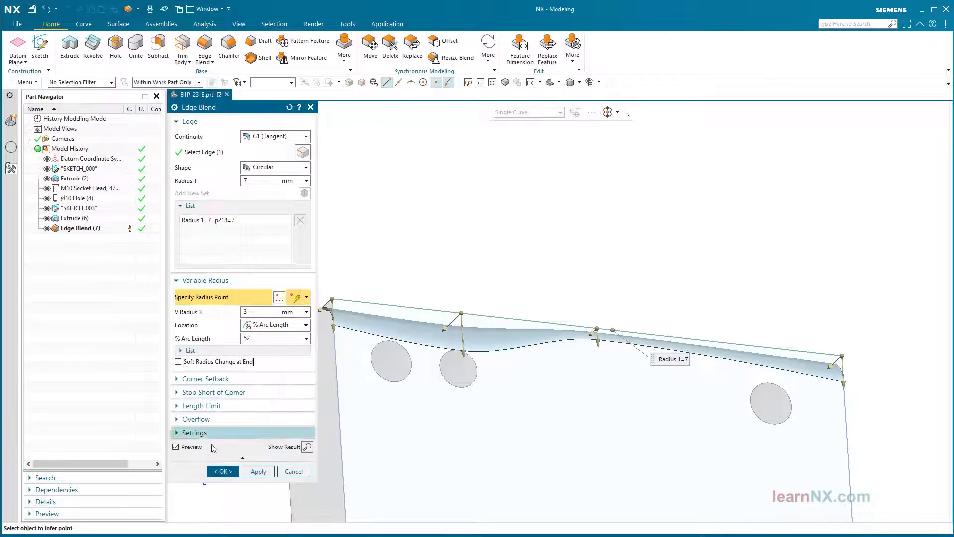
{"action": "left_click", "coordinate": [225, 472]}
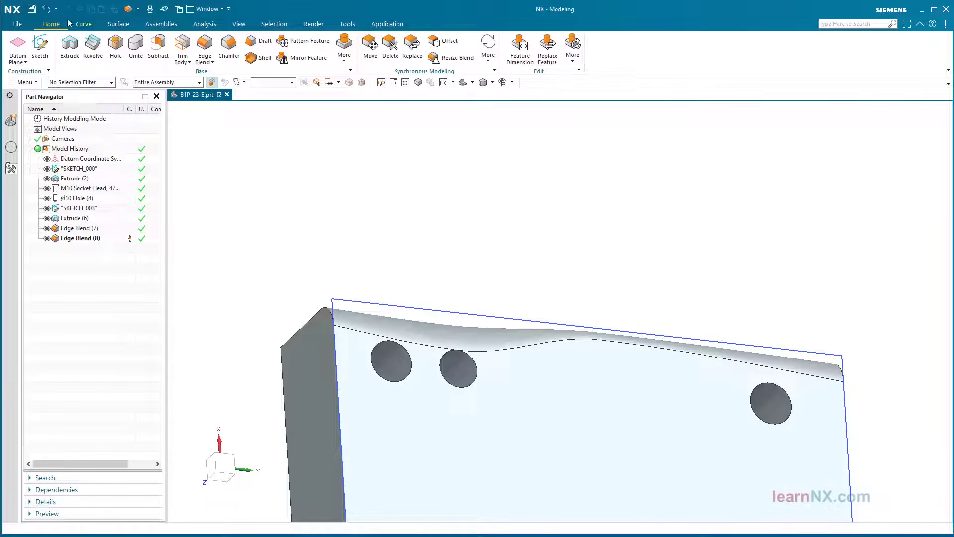
{"action": "left_click", "coordinate": [45, 9]}
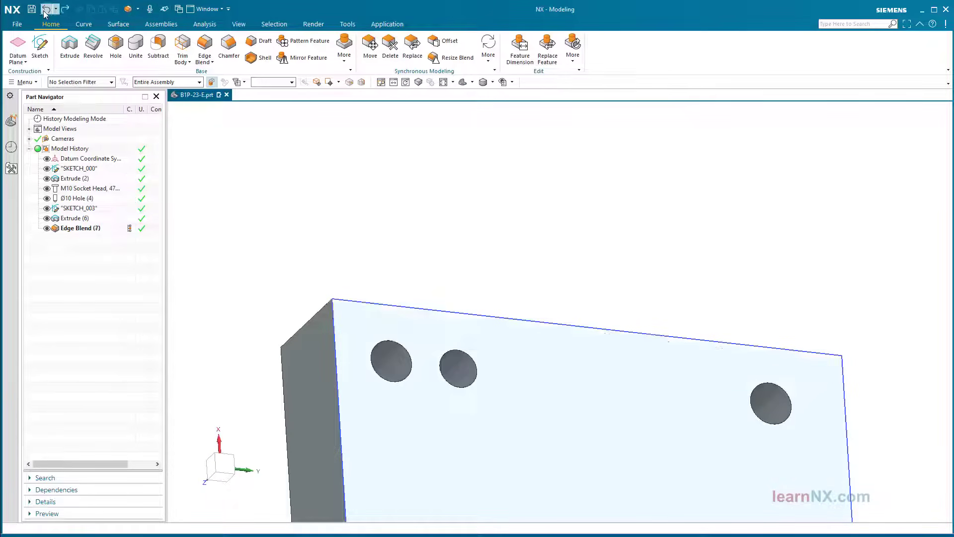
Return to trimetric view and reopen SKETCH_003 from the Part Navigator for editing
{"action": "left_click", "coordinate": [464, 82]}
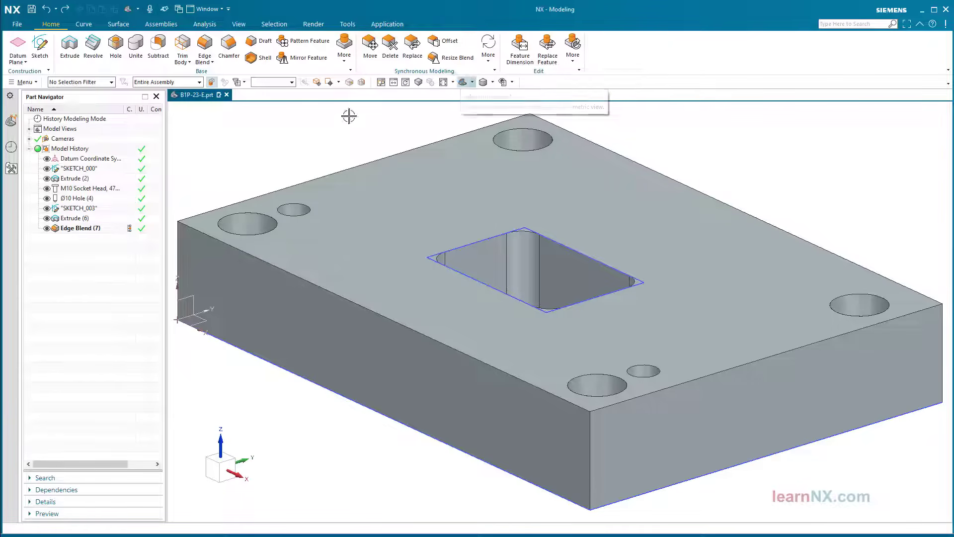
{"action": "left_click", "coordinate": [75, 209]}
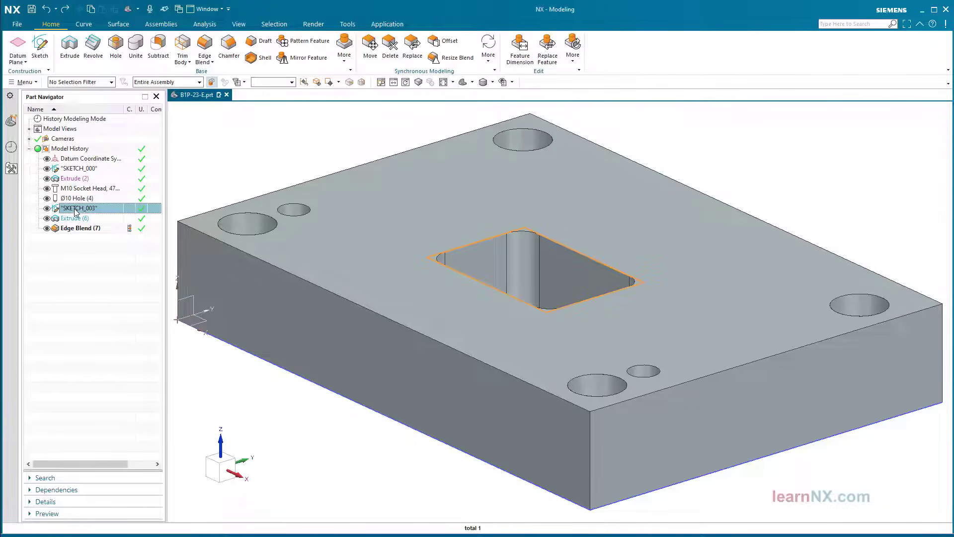
{"action": "double_click", "coordinate": [76, 209]}
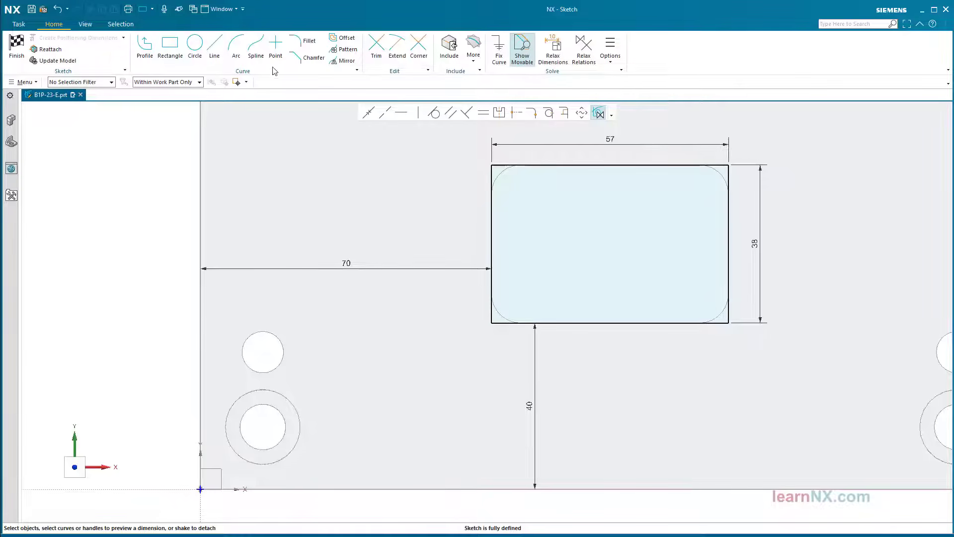
{"action": "left_click", "coordinate": [277, 51]}
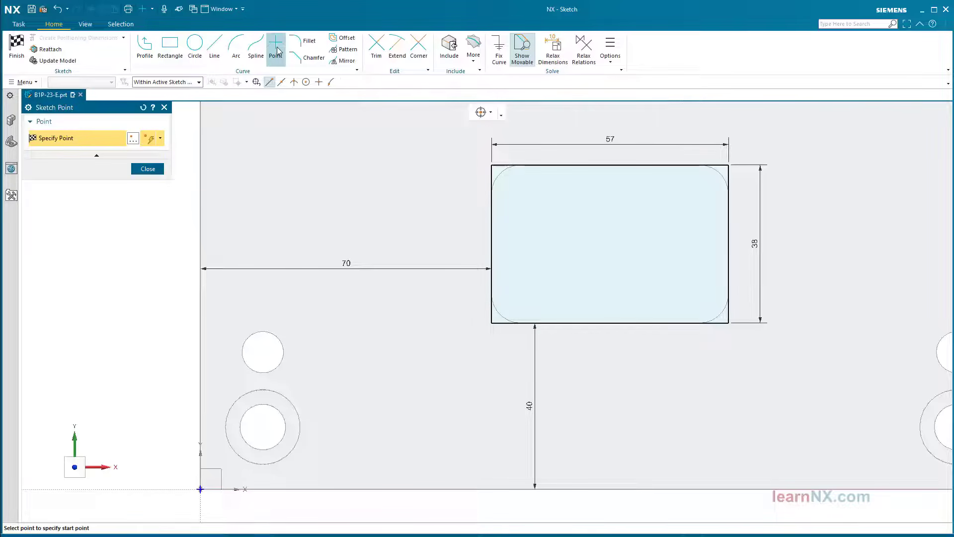
Switch snapping to Point on Curve and place two points on each of the rectangle's four edges
{"action": "left_click", "coordinate": [332, 81]}
{"action": "left_click", "coordinate": [269, 82]}
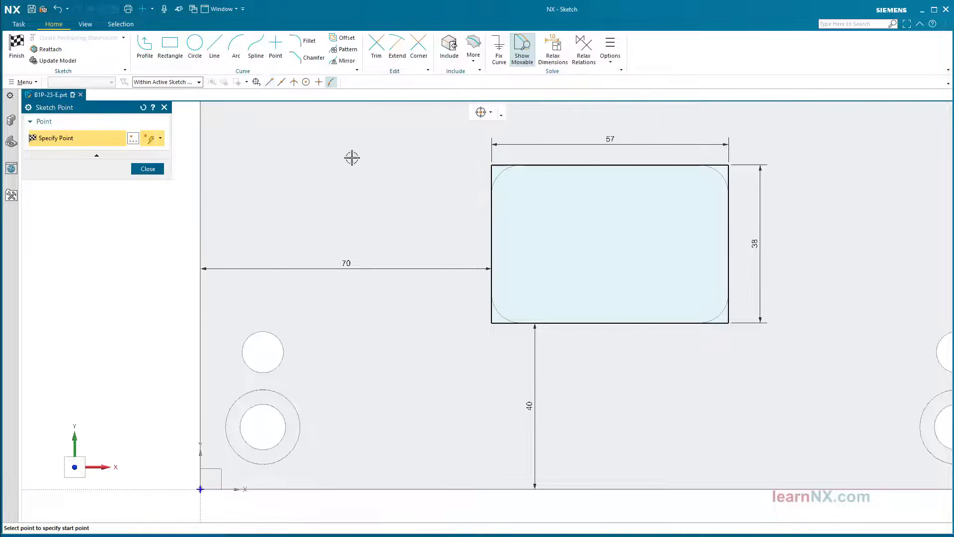
{"action": "left_click", "coordinate": [544, 173]}
{"action": "left_click", "coordinate": [673, 165]}
{"action": "left_click", "coordinate": [729, 214]}
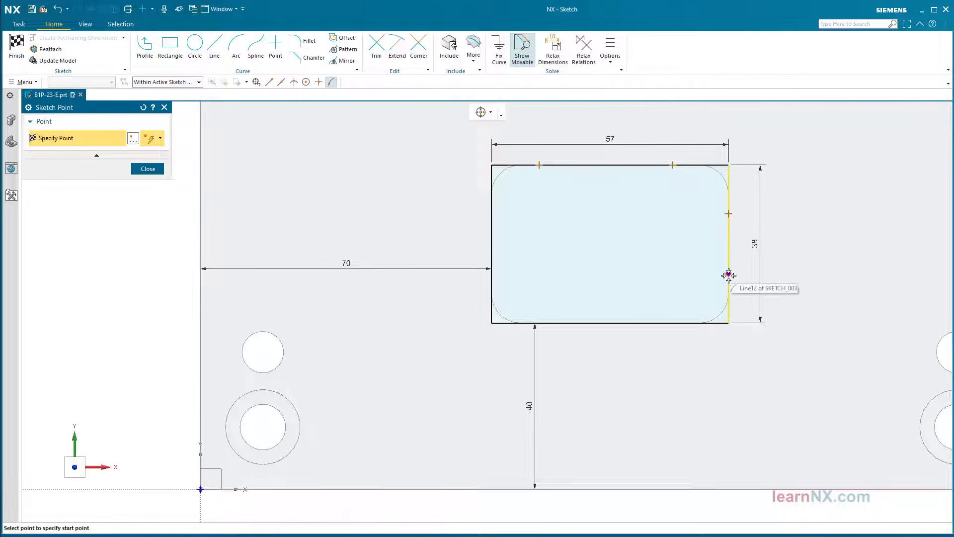
{"action": "left_click", "coordinate": [728, 276]}
{"action": "left_click", "coordinate": [671, 323]}
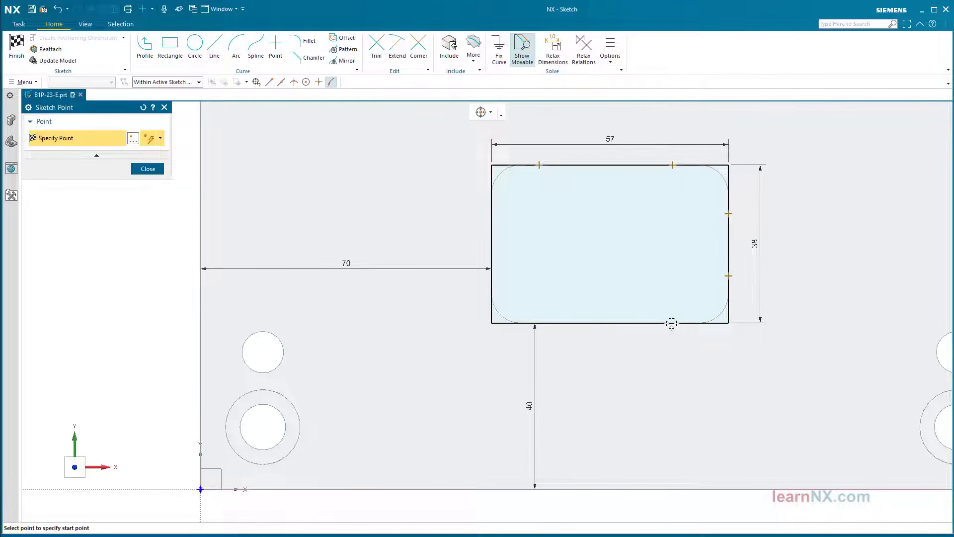
{"action": "left_click", "coordinate": [552, 324]}
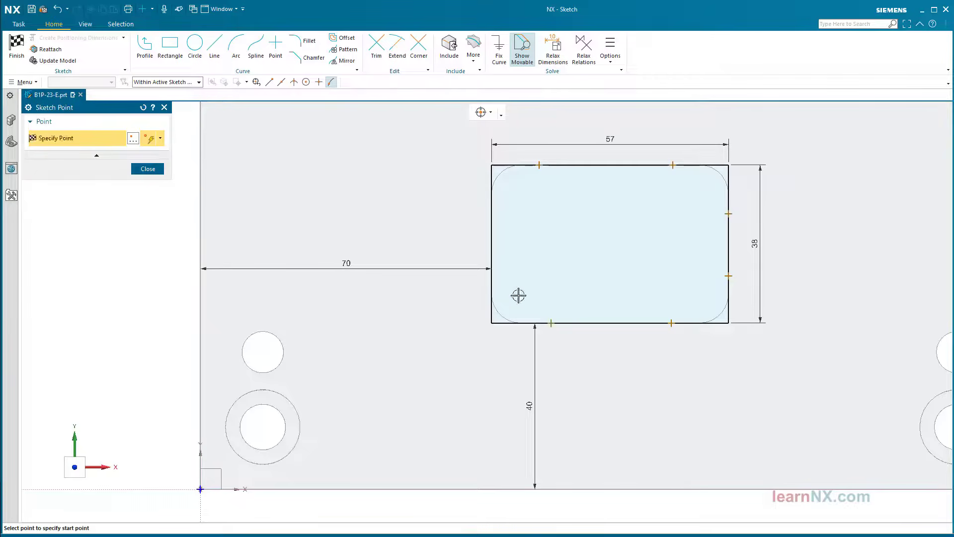
{"action": "left_click", "coordinate": [492, 283]}
{"action": "left_click", "coordinate": [492, 216]}
{"action": "key", "text": "Escape"}
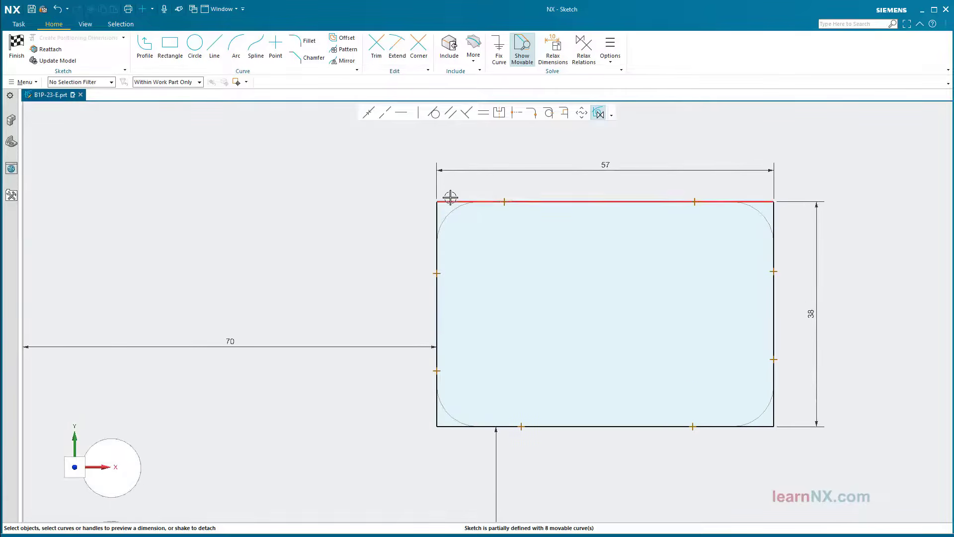
Dimension the upper left-edge point from the top line as Distance=13 and move p211 aside
{"action": "left_click", "coordinate": [445, 201]}
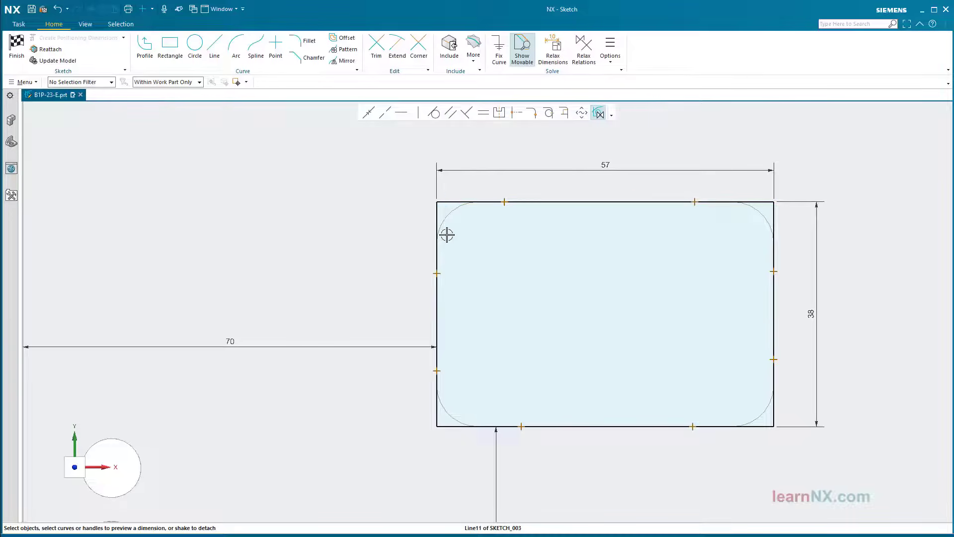
{"action": "left_click", "coordinate": [439, 274]}
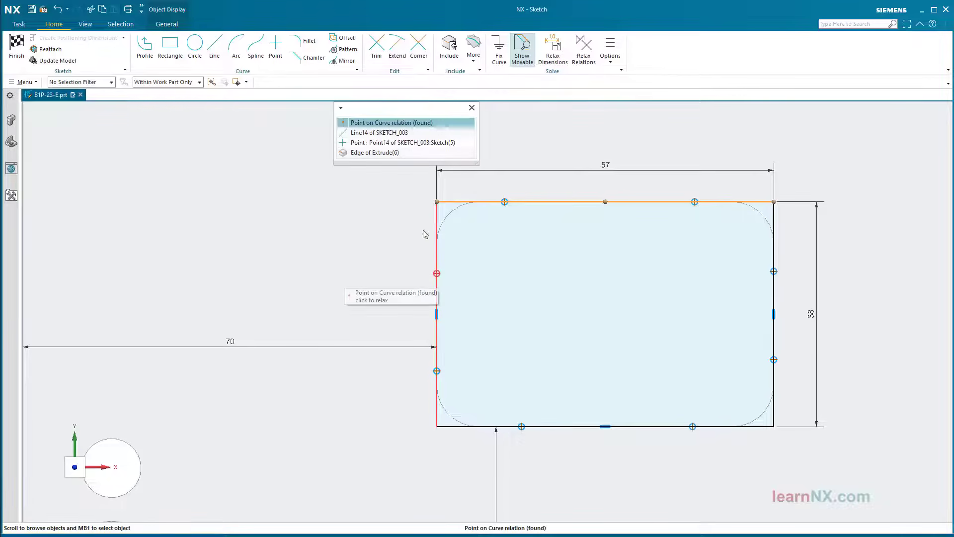
{"action": "left_click", "coordinate": [391, 143]}
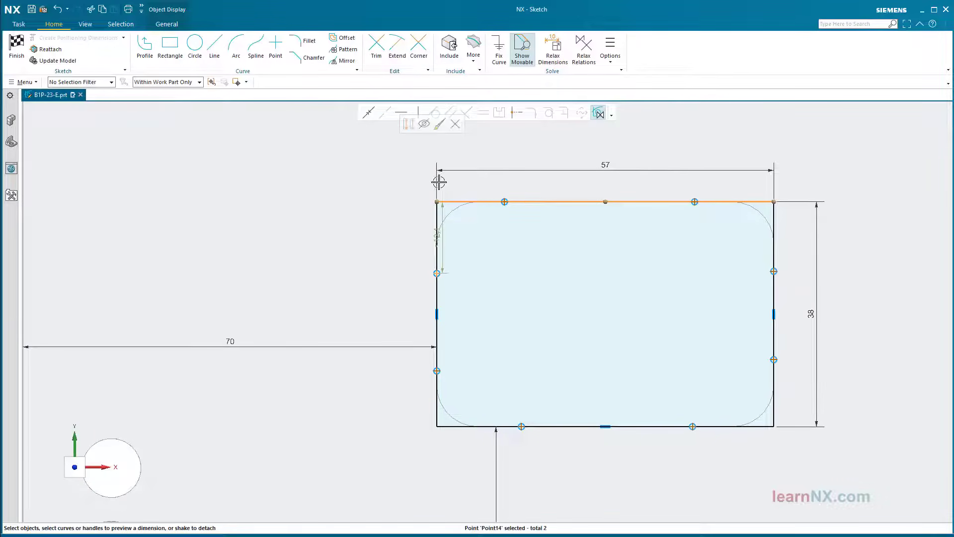
{"action": "left_click", "coordinate": [443, 241]}
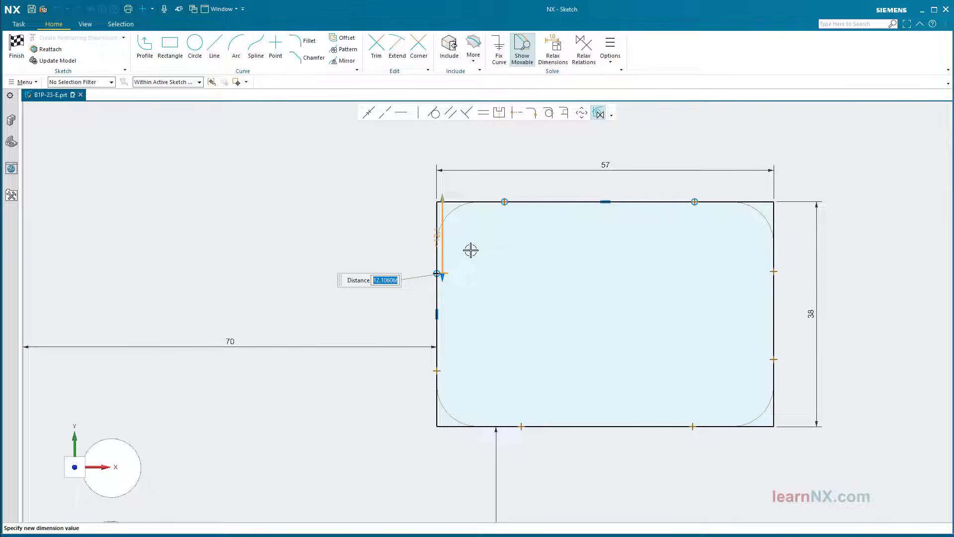
{"action": "type", "text": "D"}
{"action": "type", "text": "istance=13"}
{"action": "key", "text": "Return"}
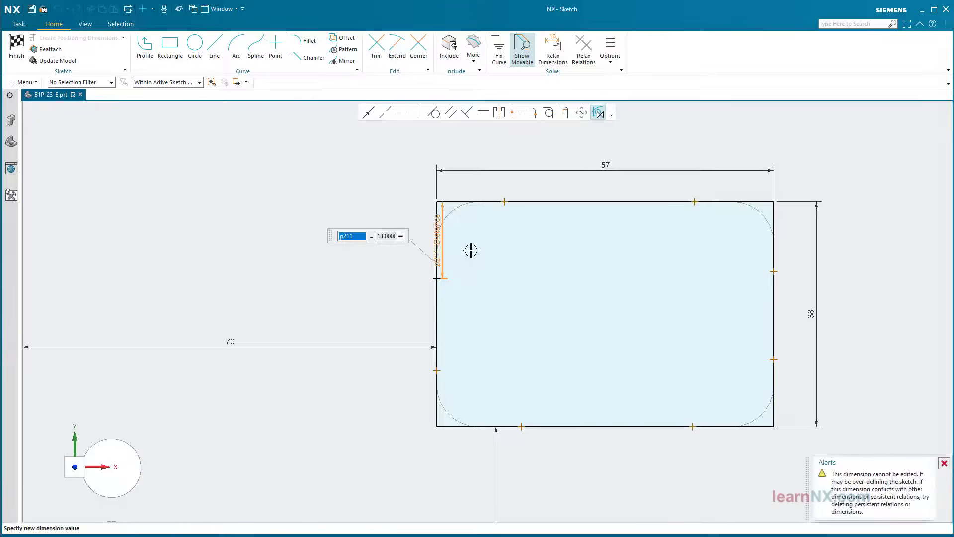
{"action": "key", "text": "Escape"}
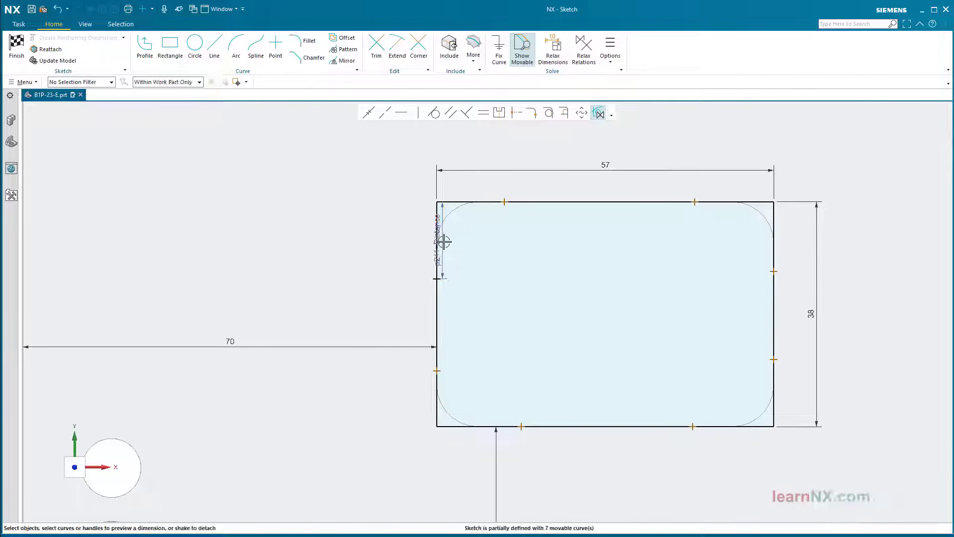
{"action": "left_click_drag", "start_coordinate": [443, 239], "coordinate": [383, 245]}
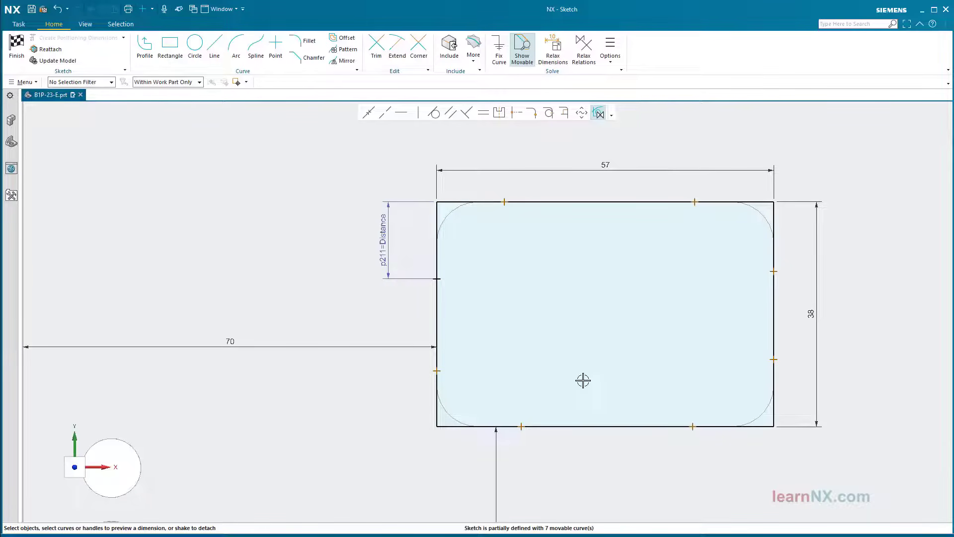
Tie the lower left-edge point and the bottom-left edge point to their corners with =Distance
{"action": "left_click", "coordinate": [448, 427]}
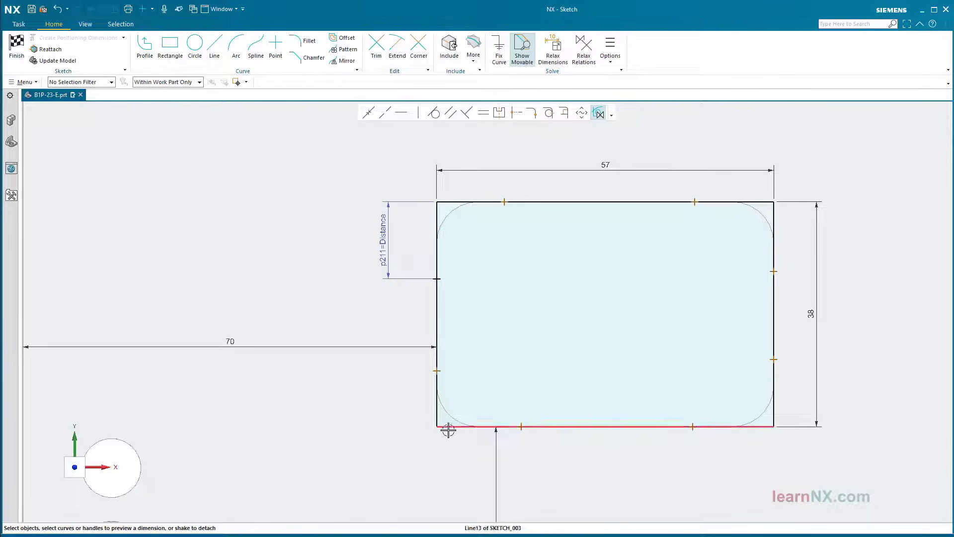
{"action": "left_click", "coordinate": [427, 371]}
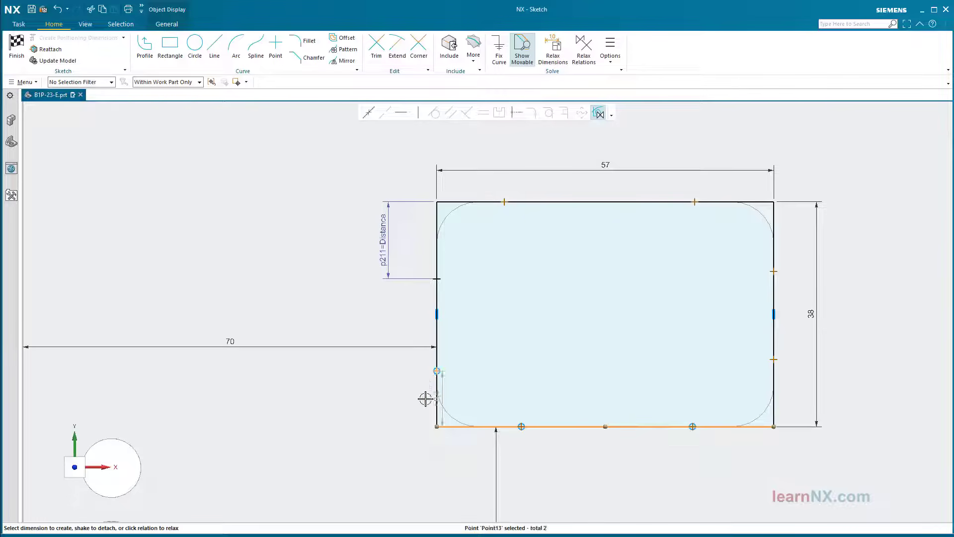
{"action": "left_click", "coordinate": [426, 397]}
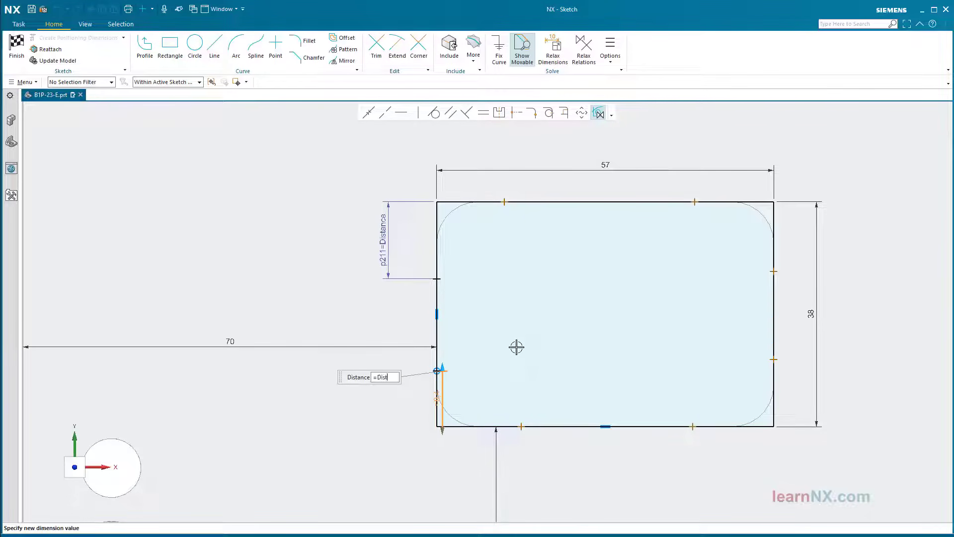
{"action": "type", "text": "=Distance"}
{"action": "key", "text": "Return"}
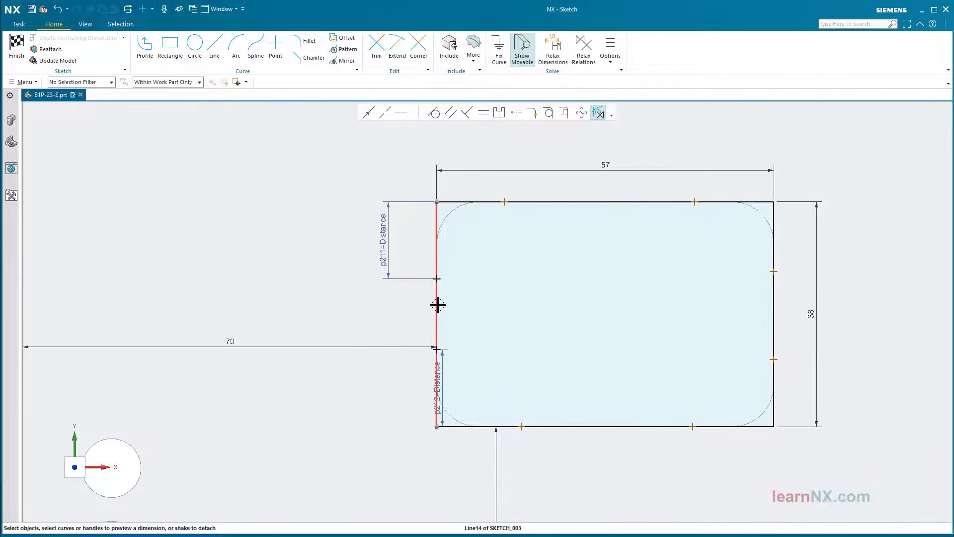
{"action": "left_click", "coordinate": [437, 301]}
{"action": "left_click", "coordinate": [521, 425]}
{"action": "left_click", "coordinate": [471, 442]}
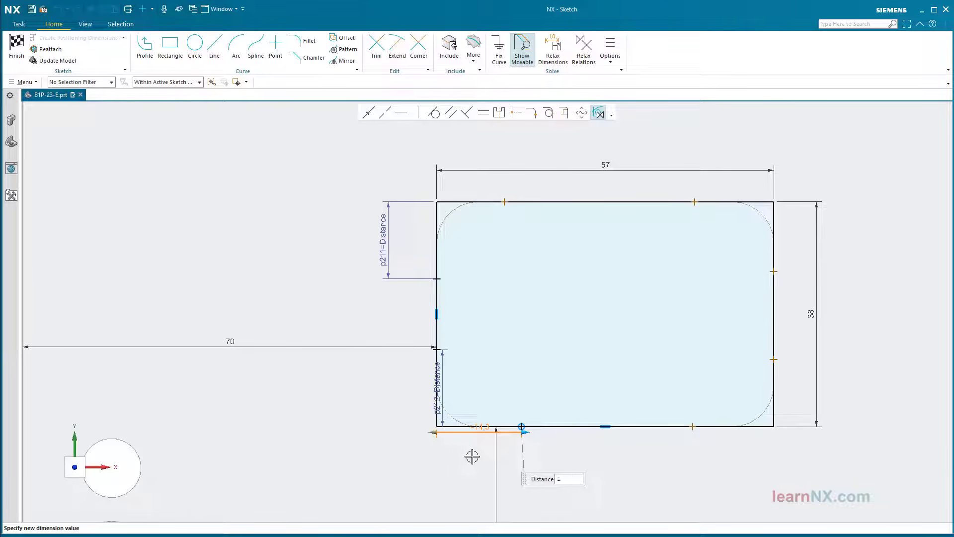
{"action": "type", "text": "=Distance"}
{"action": "key", "text": "Return"}
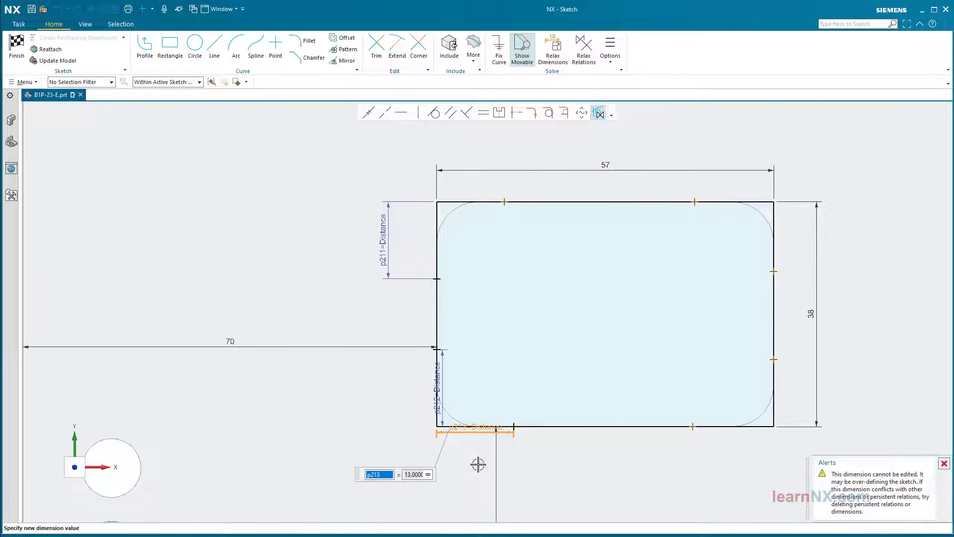
Dimension the bottom-edge point near the right corner from the right line as =Distance
{"action": "left_click", "coordinate": [774, 408]}
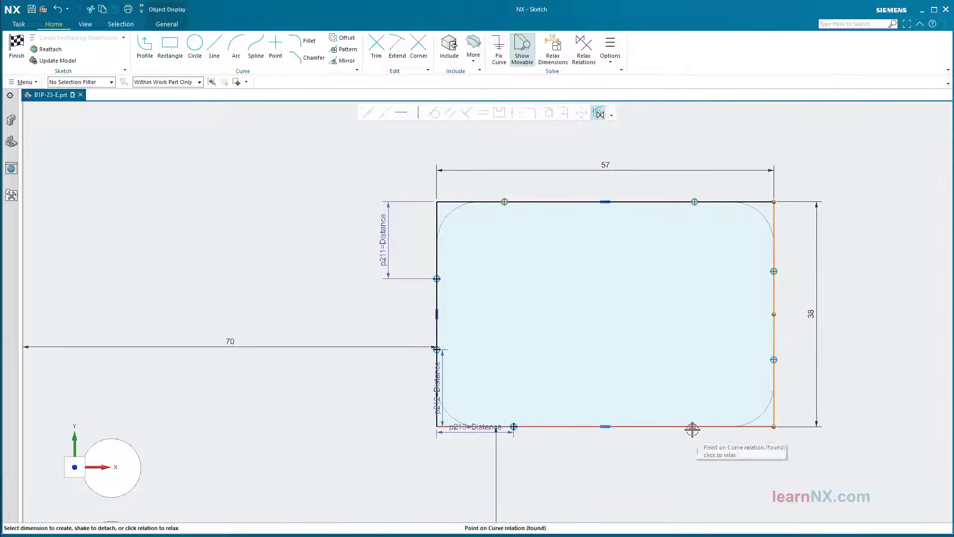
{"action": "left_click", "coordinate": [693, 430]}
{"action": "left_click", "coordinate": [421, 132]}
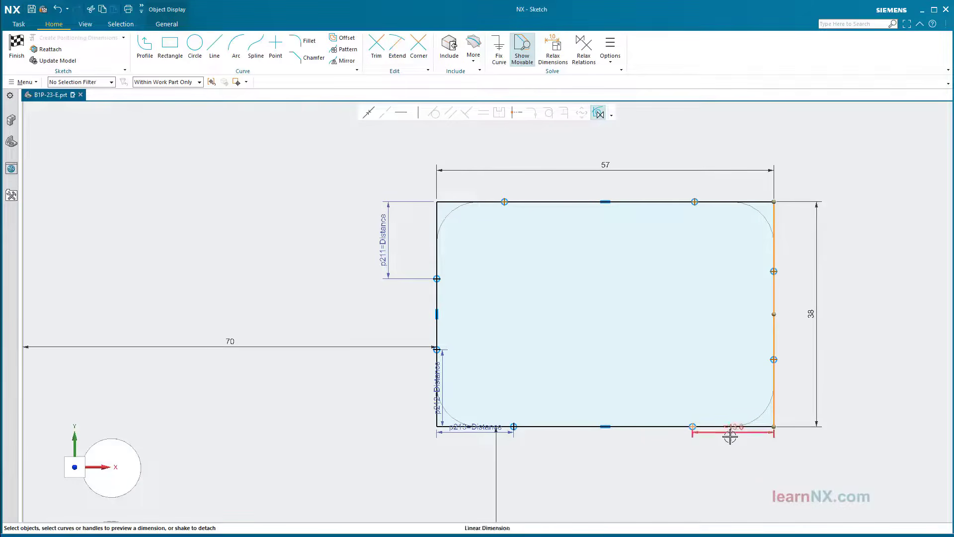
{"action": "left_click", "coordinate": [730, 437]}
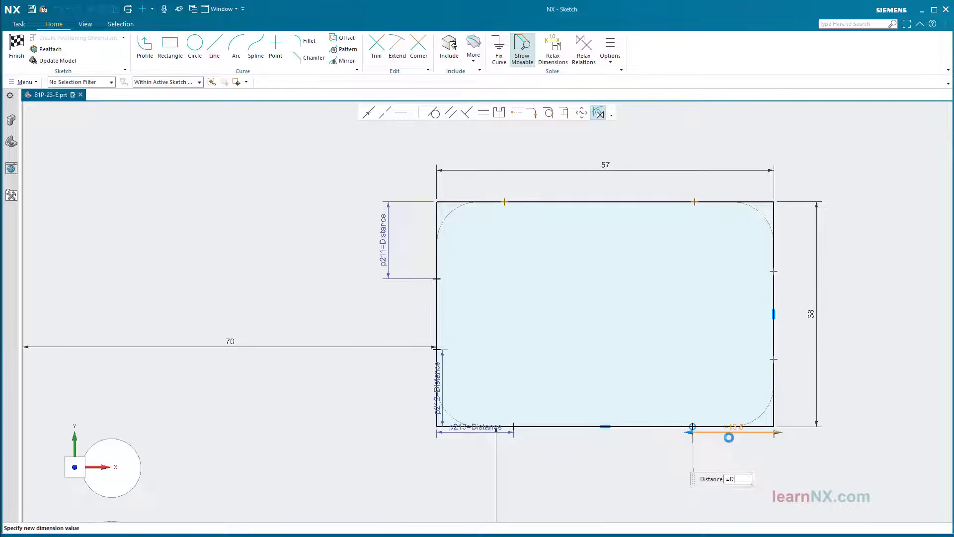
{"action": "type", "text": "=Distance"}
{"action": "key", "text": "Return"}
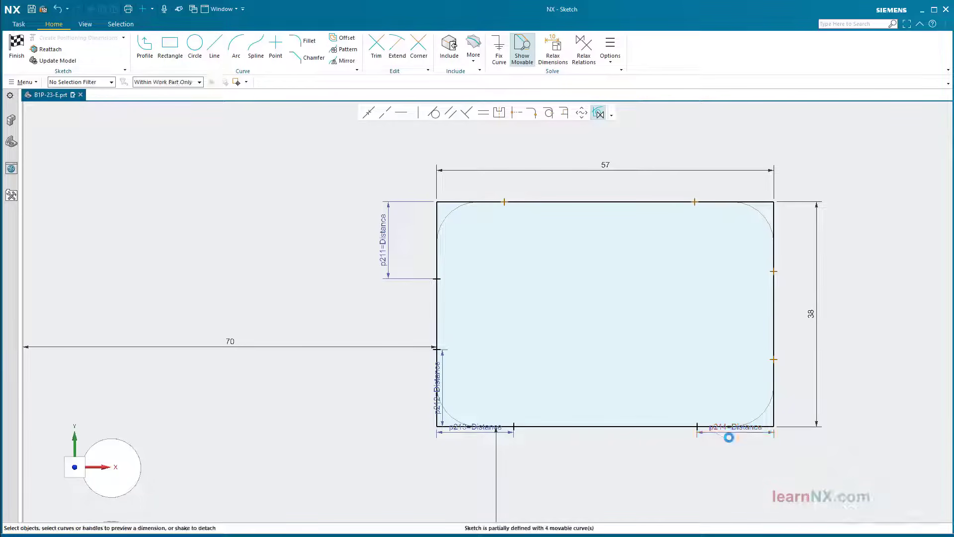
{"action": "left_click", "coordinate": [711, 426]}
Tie both right-edge points to the bottom and top corners with =Distance dimensions
{"action": "left_click", "coordinate": [777, 360]}
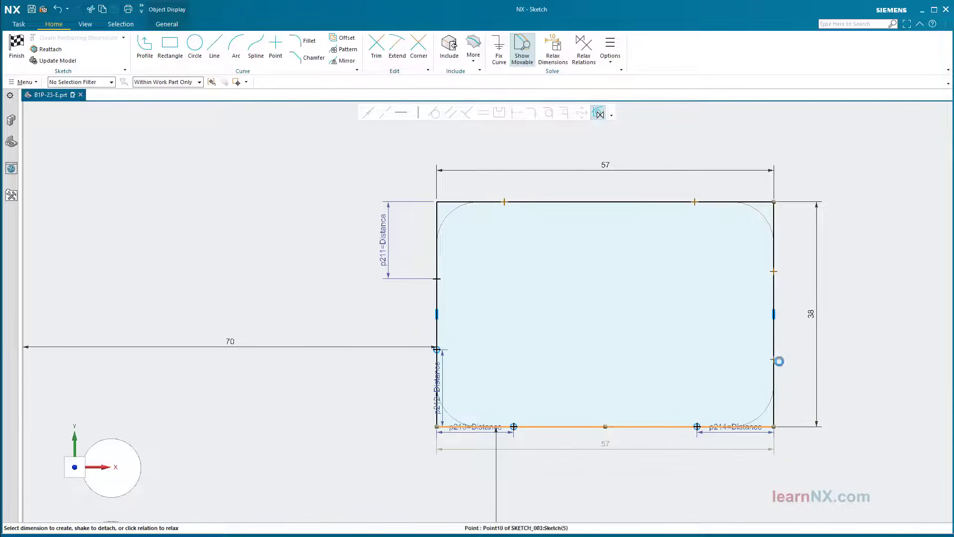
{"action": "left_click", "coordinate": [779, 391]}
{"action": "type", "text": "=Dis"}
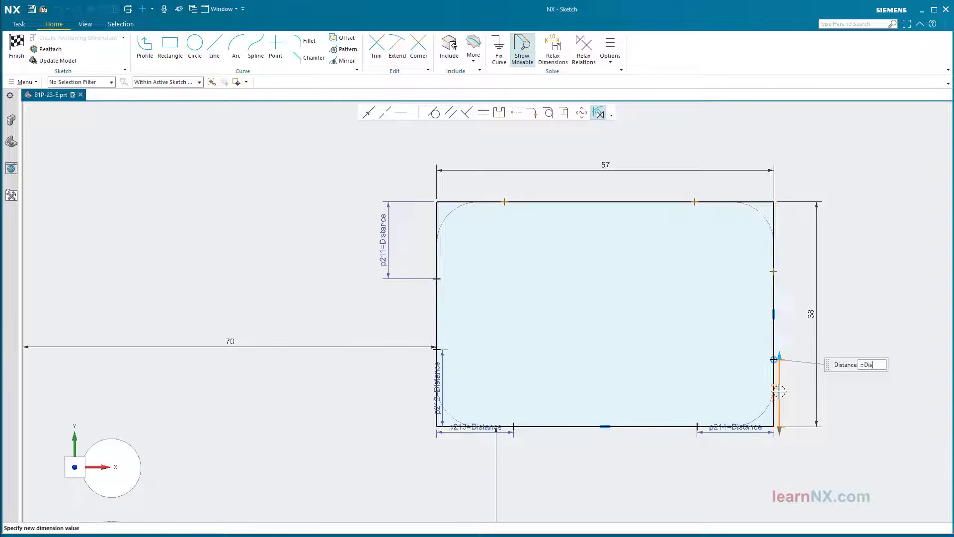
{"action": "key", "text": "Return"}
{"action": "key", "text": "Return"}
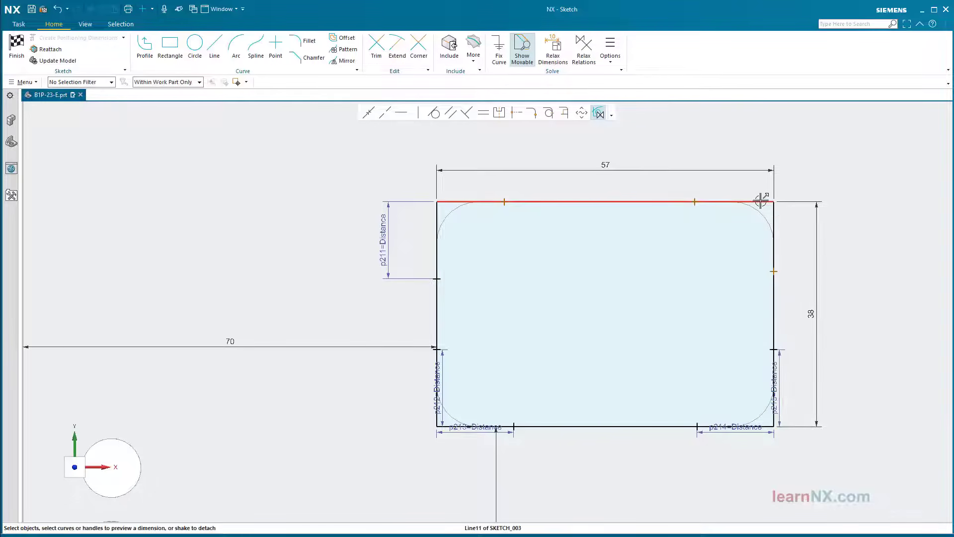
{"action": "left_click", "coordinate": [761, 201]}
{"action": "left_click", "coordinate": [776, 273]}
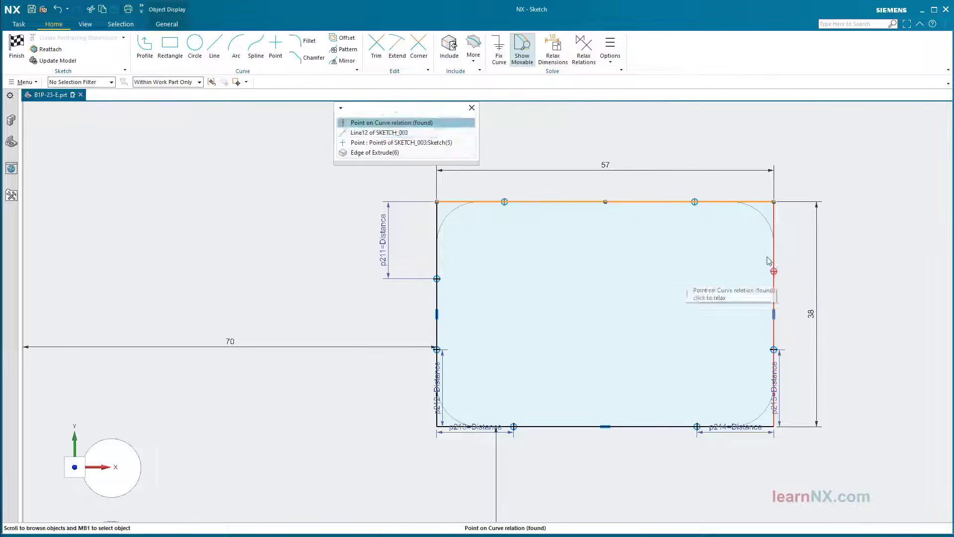
{"action": "left_click", "coordinate": [427, 143]}
{"action": "left_click", "coordinate": [783, 239]}
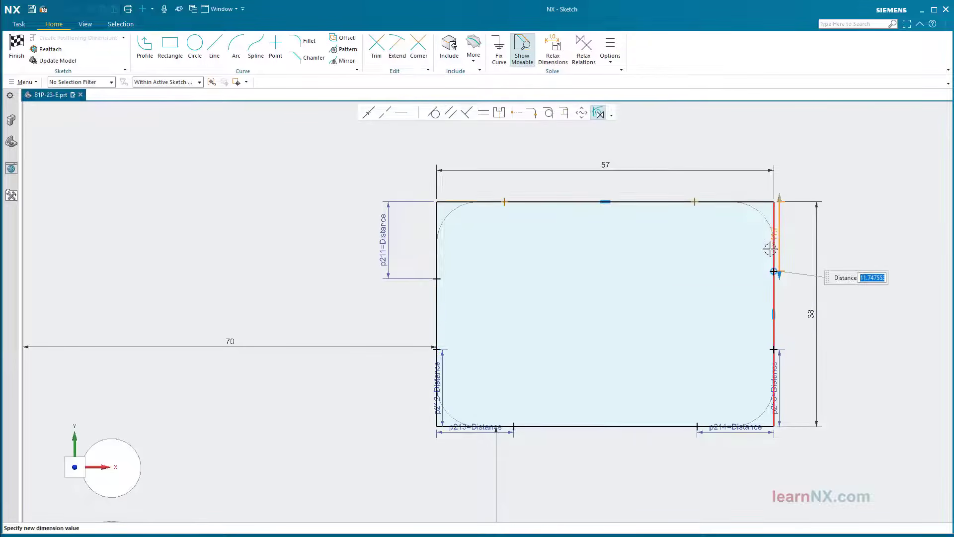
{"action": "type", "text": "Distance"}
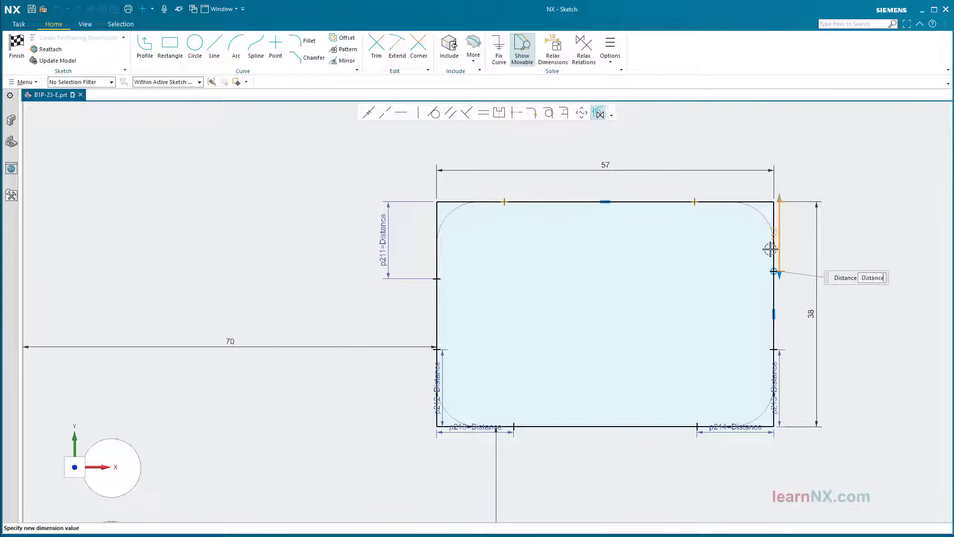
{"action": "key", "text": "Return"}
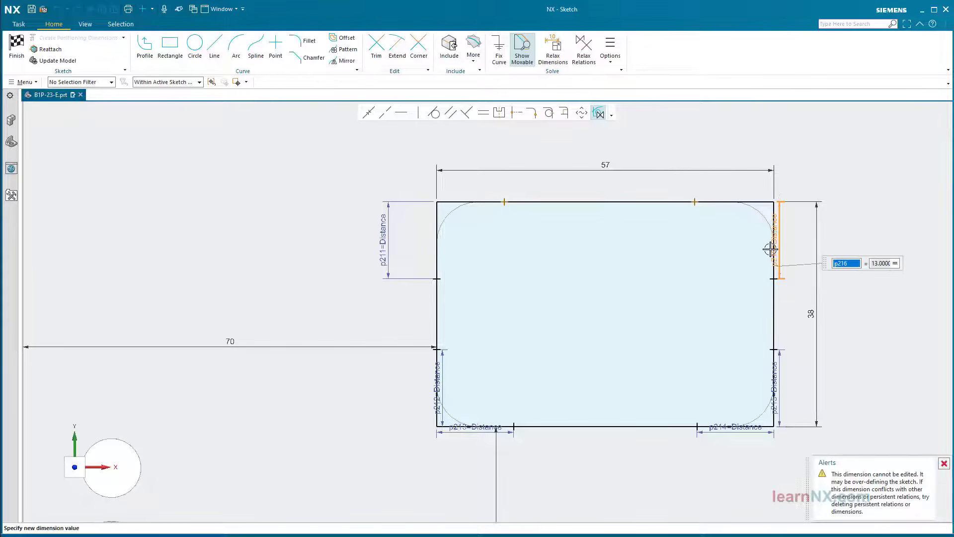
Tie both top-edge points to the right and left corners with =Distance, fully defining the sketch
{"action": "left_click", "coordinate": [773, 298]}
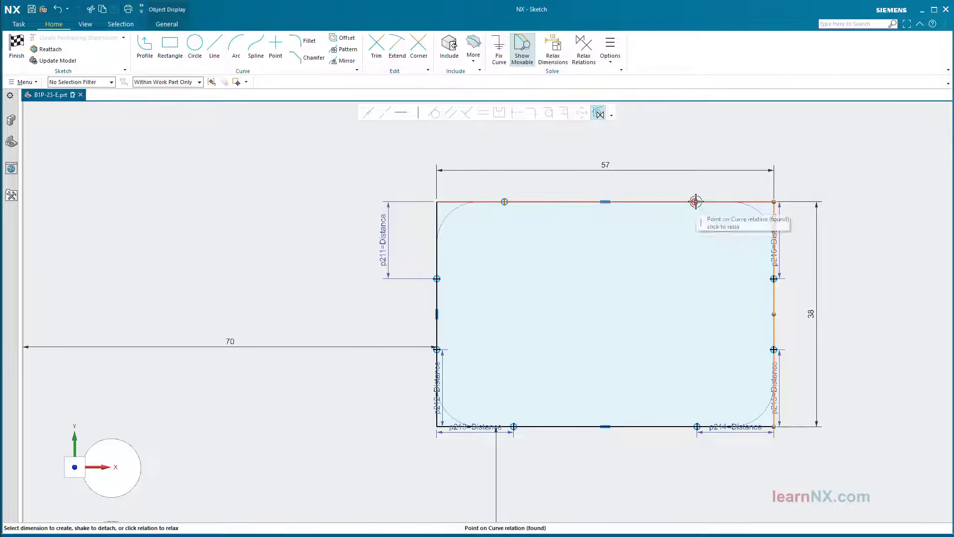
{"action": "left_click", "coordinate": [696, 201]}
{"action": "left_click", "coordinate": [449, 133]}
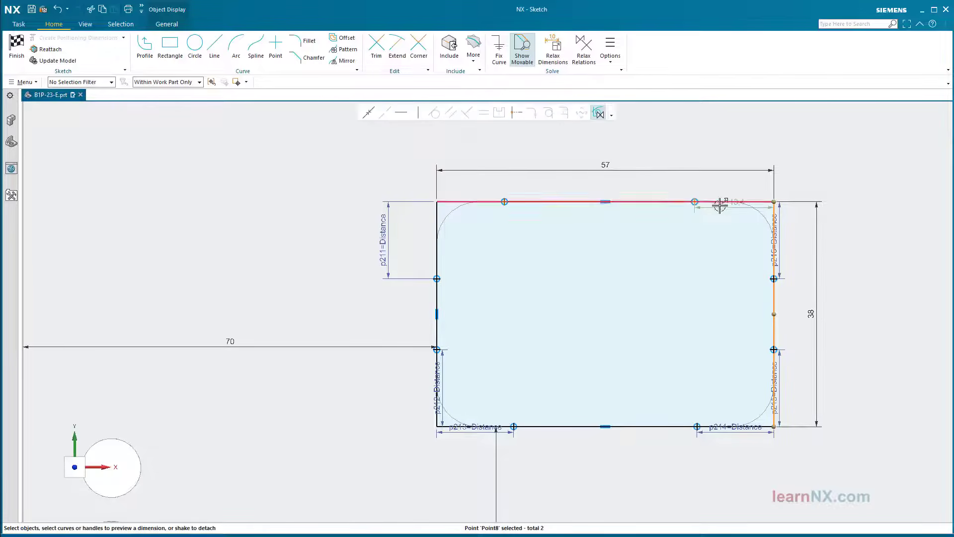
{"action": "left_click", "coordinate": [700, 179]}
{"action": "type", "text": "=Distance"}
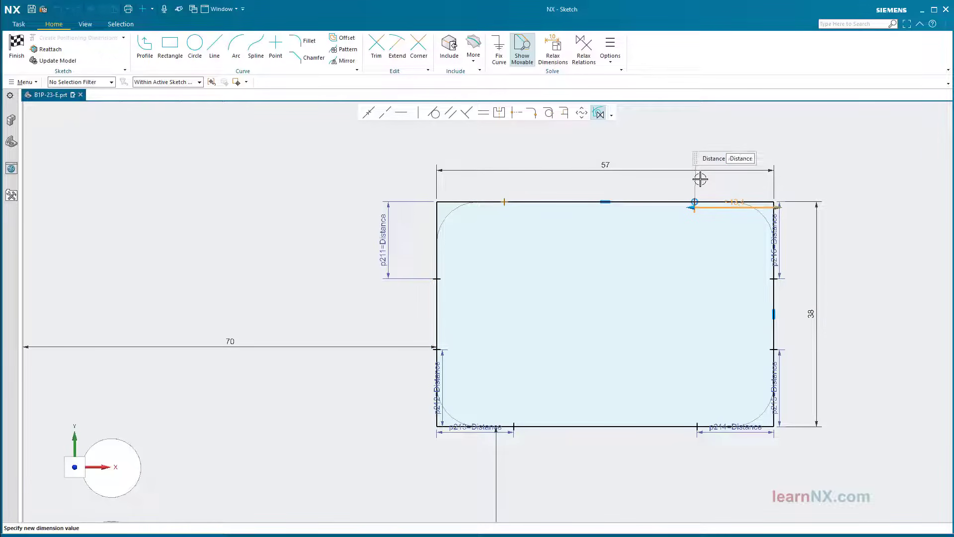
{"action": "key", "text": "Return"}
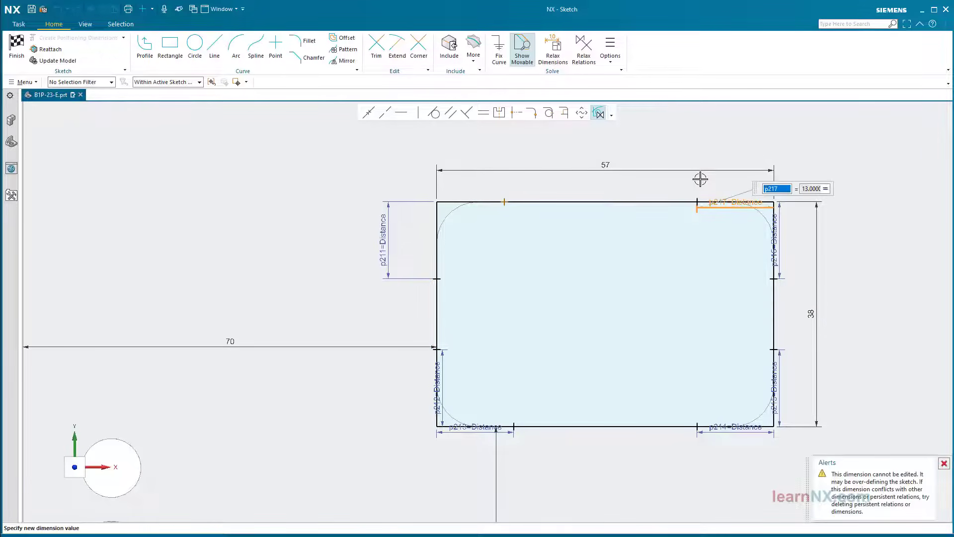
{"action": "left_click", "coordinate": [437, 217]}
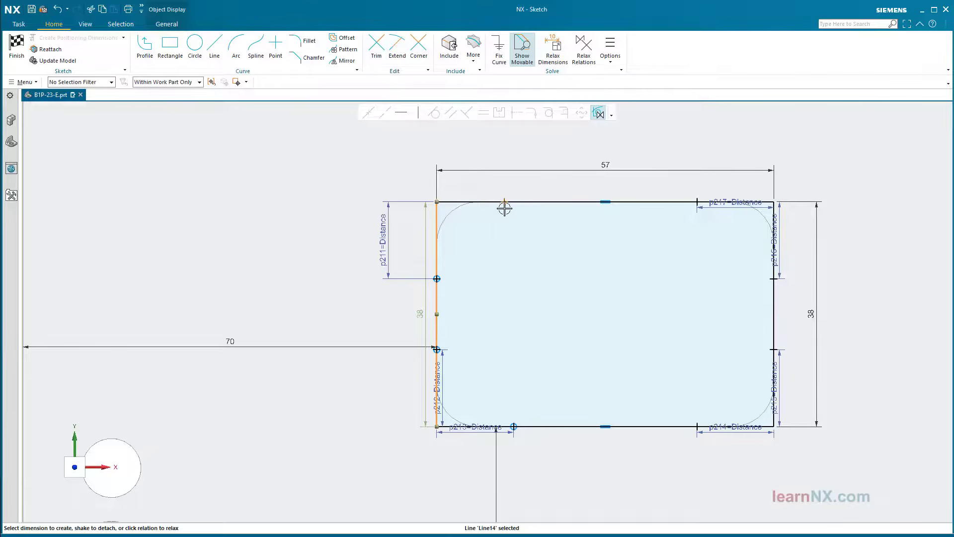
{"action": "left_click", "coordinate": [504, 202]}
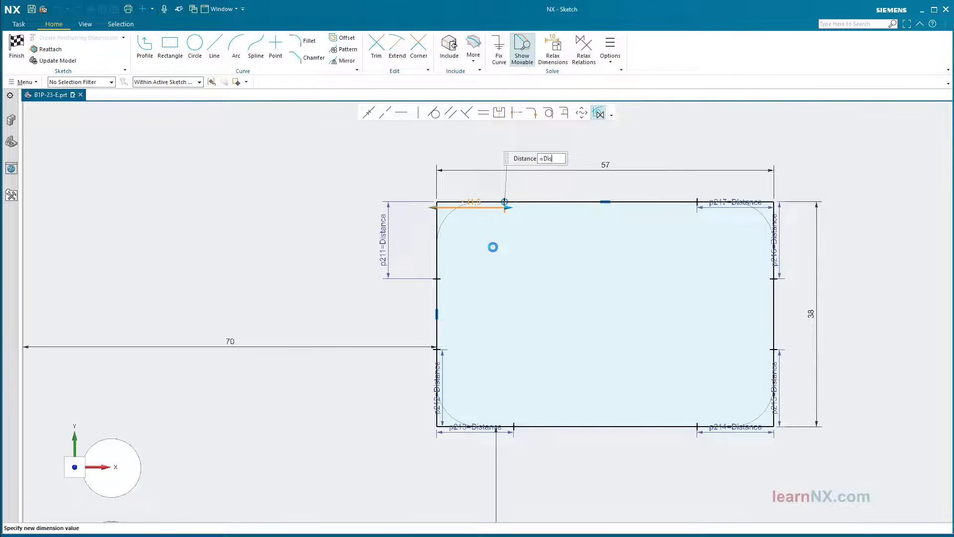
{"action": "type", "text": "=Distance"}
{"action": "key", "text": "Return"}
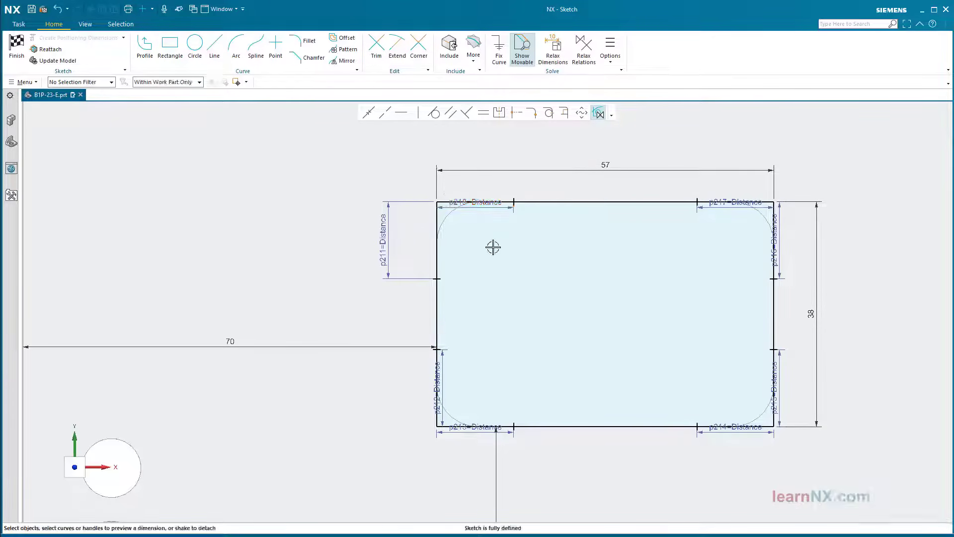
Move the p218 dimension above the rectangle's top edge and finish the sketch
{"action": "scroll", "coordinate": [503, 264], "scroll_direction": "down", "scroll_amount": 2}
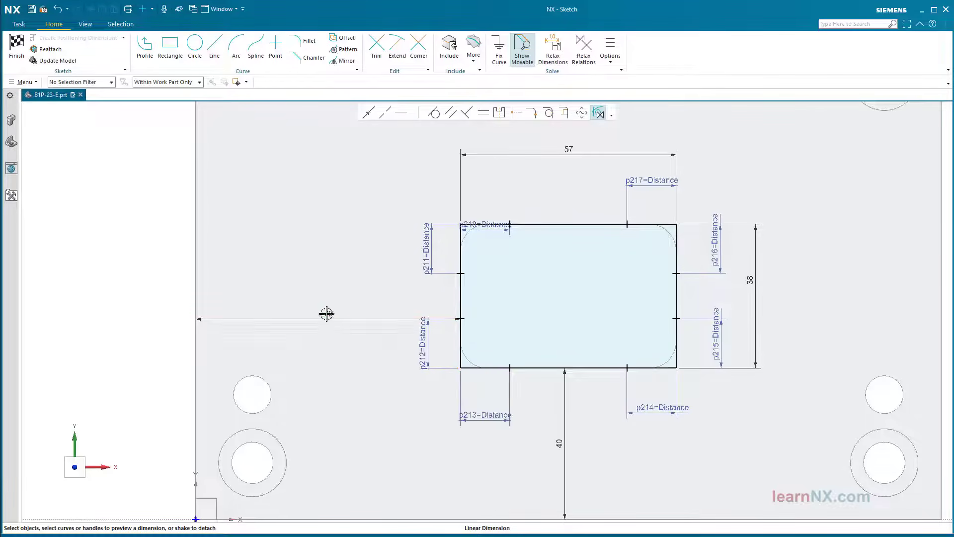
{"action": "left_click_drag", "start_coordinate": [486, 225], "coordinate": [496, 205]}
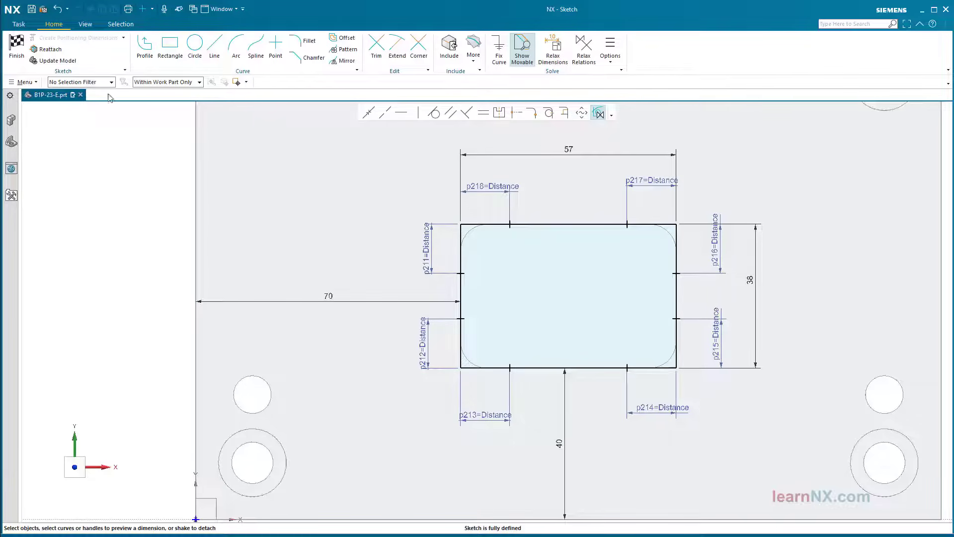
{"action": "left_click", "coordinate": [17, 44]}
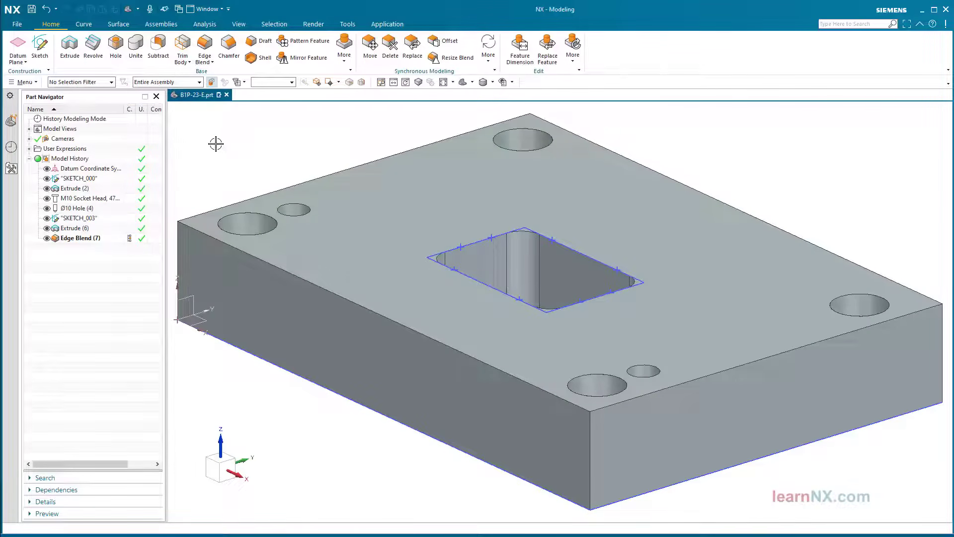
Edge Blend the pocket's top rim as a Tangent Curves chain with a 4 mm radius
{"action": "left_click", "coordinate": [203, 47]}
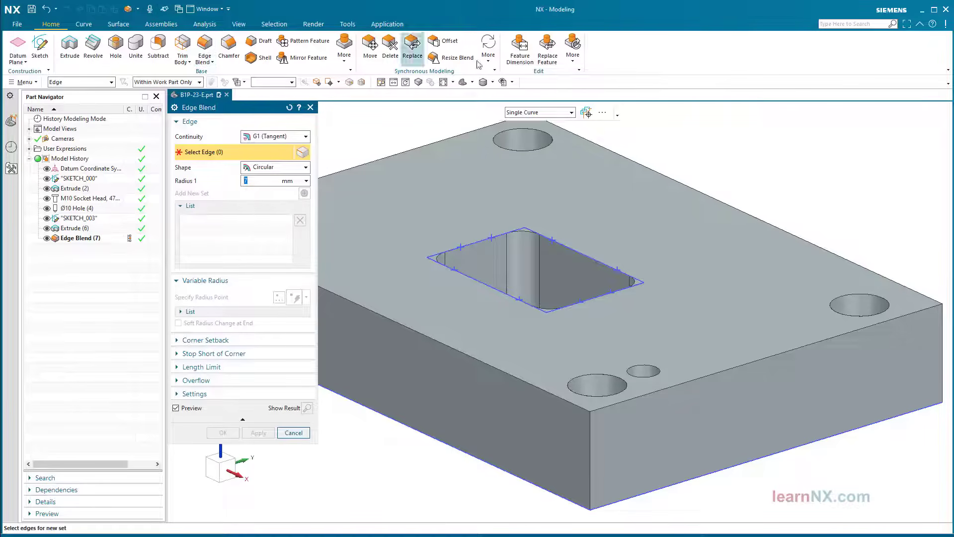
{"action": "left_click", "coordinate": [571, 113]}
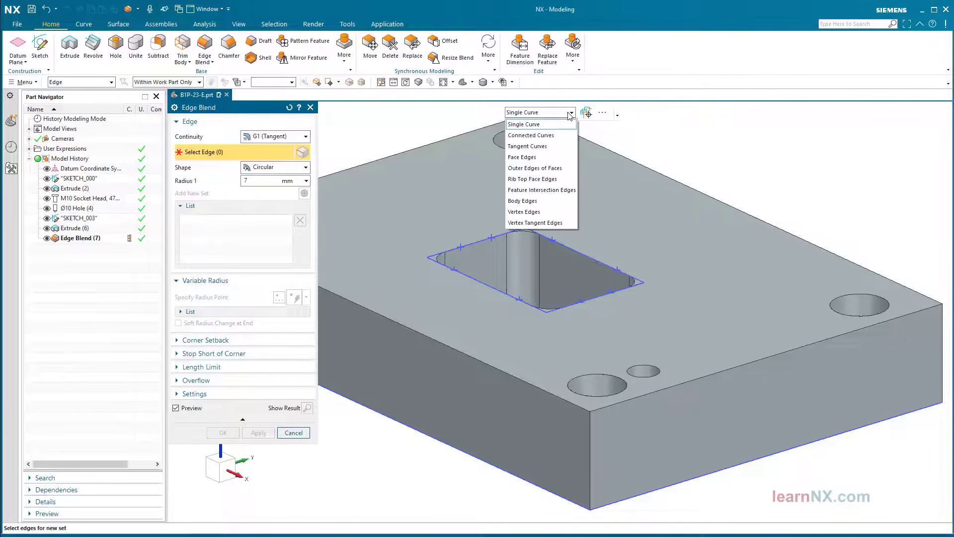
{"action": "left_click", "coordinate": [527, 146]}
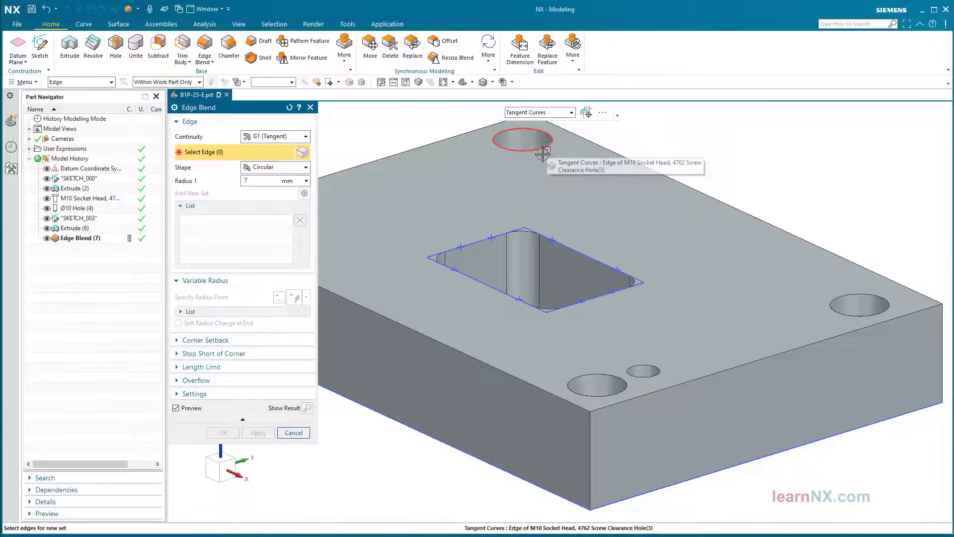
{"action": "scroll", "coordinate": [515, 272], "scroll_direction": "up", "scroll_amount": 5}
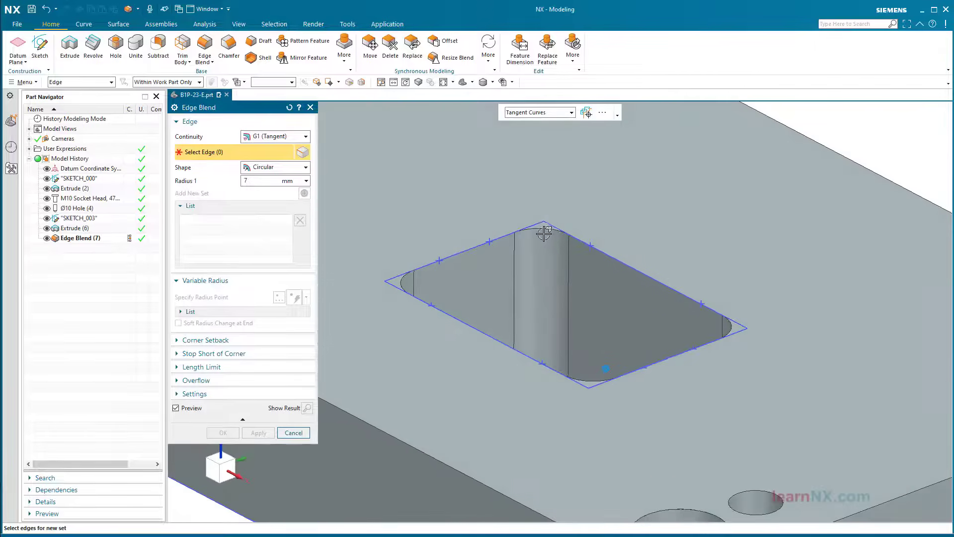
{"action": "left_click", "coordinate": [541, 232]}
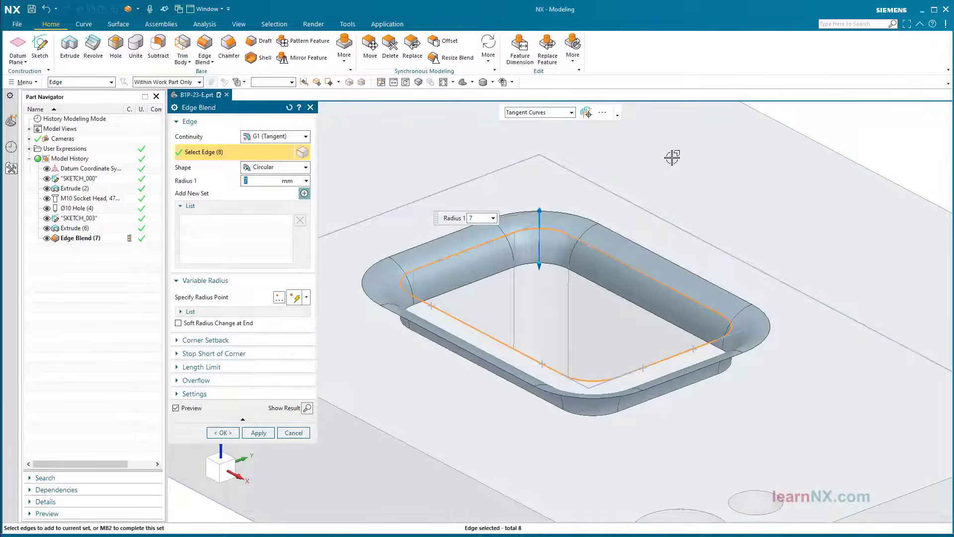
{"action": "key", "text": "Return"}
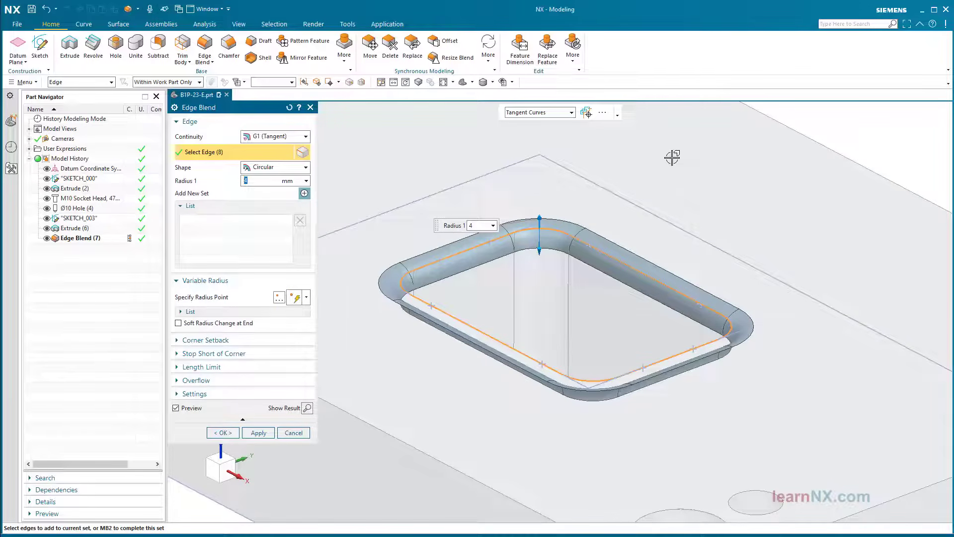
Enable variable radius with Soft Radius Change at End and place V Radius 1 on the rim
{"action": "left_click", "coordinate": [224, 300]}
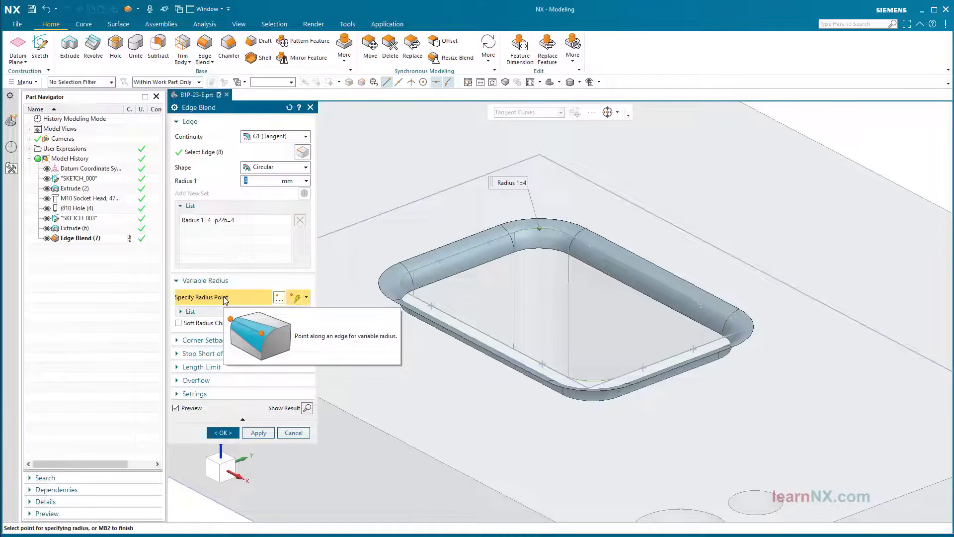
{"action": "left_click", "coordinate": [178, 323]}
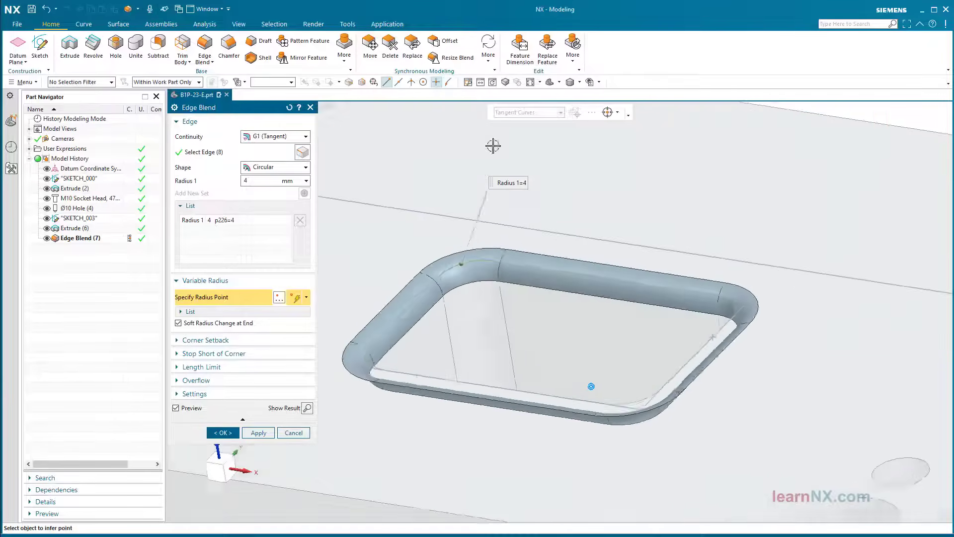
{"action": "left_click", "coordinate": [483, 257]}
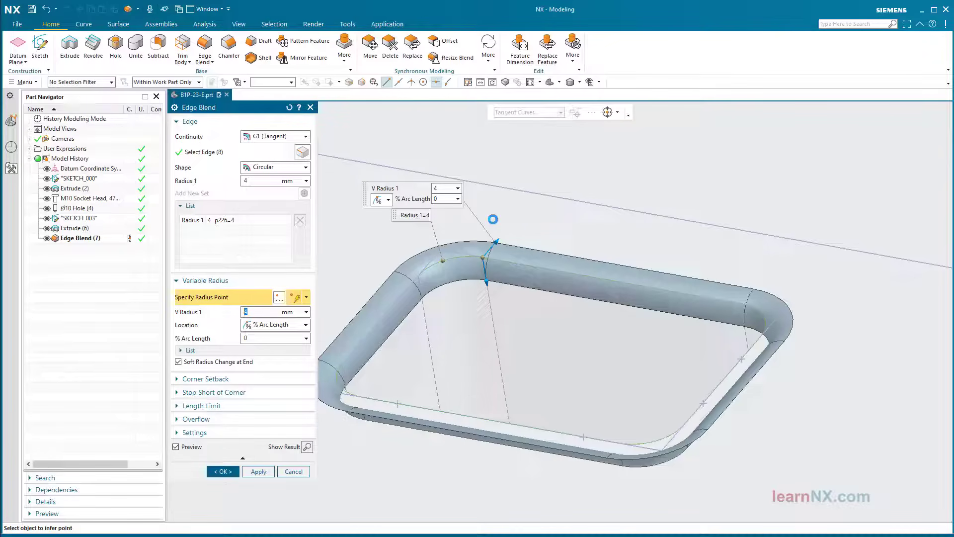
Locate radius points Through Point and add the first few rim points, setting 6 mm radii
{"action": "left_click", "coordinate": [306, 326]}
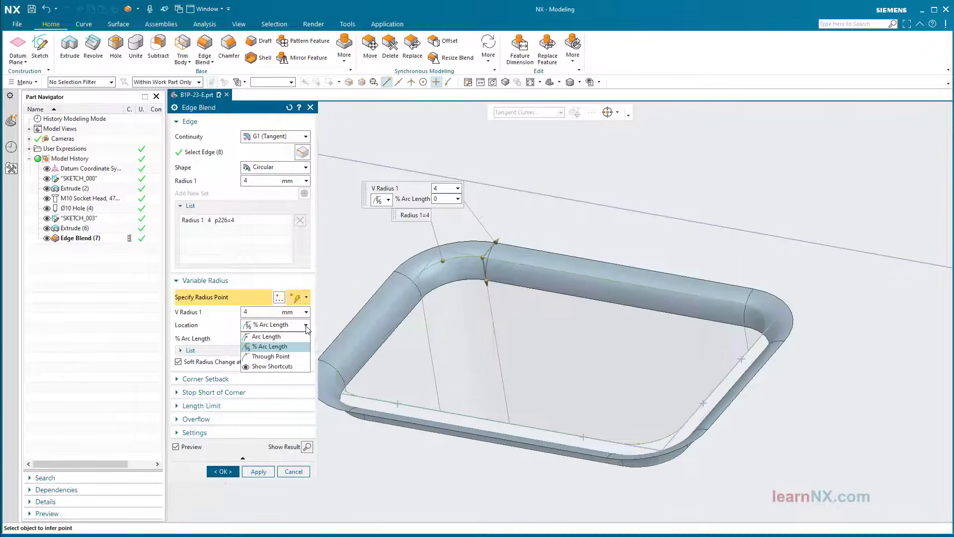
{"action": "left_click", "coordinate": [293, 357]}
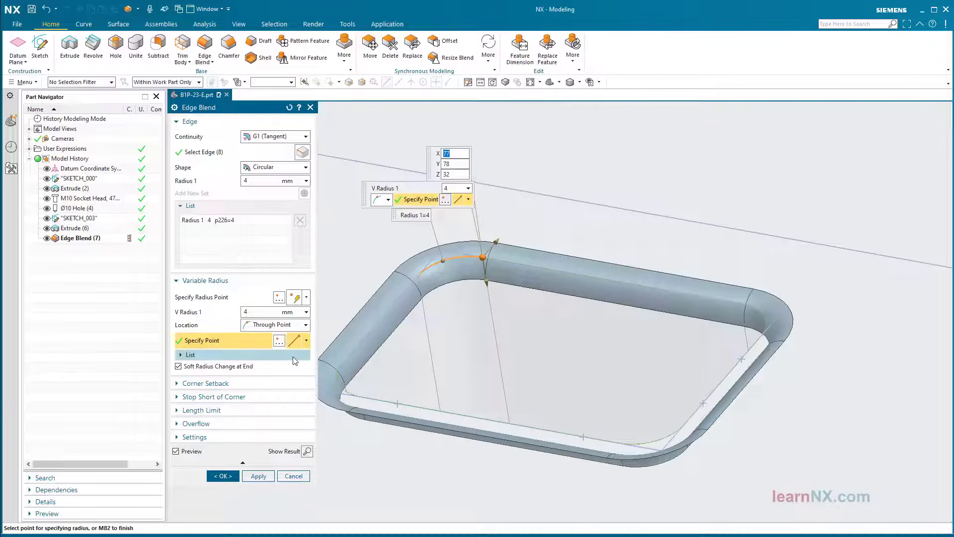
{"action": "left_click_drag", "start_coordinate": [251, 312], "coordinate": [228, 311]}
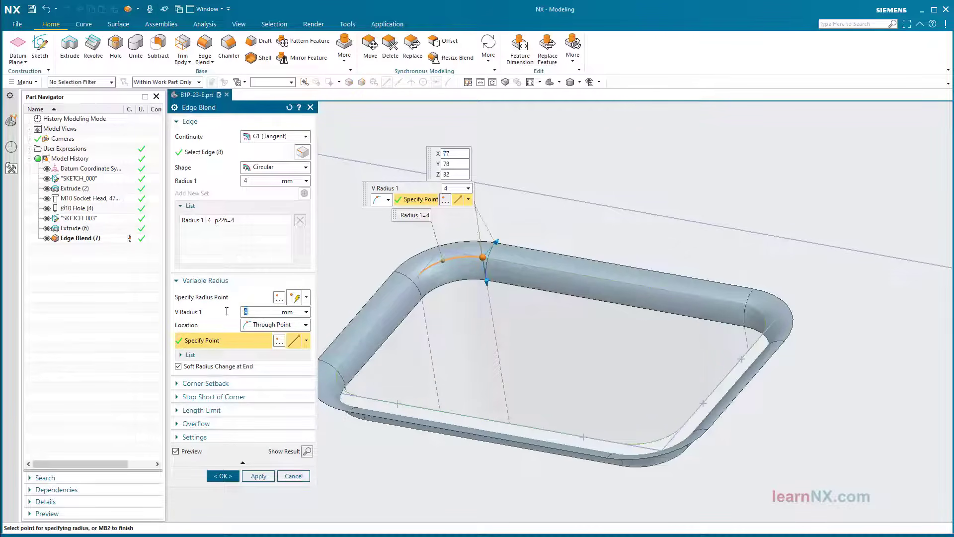
{"action": "type", "text": "6"}
{"action": "key", "text": "Return"}
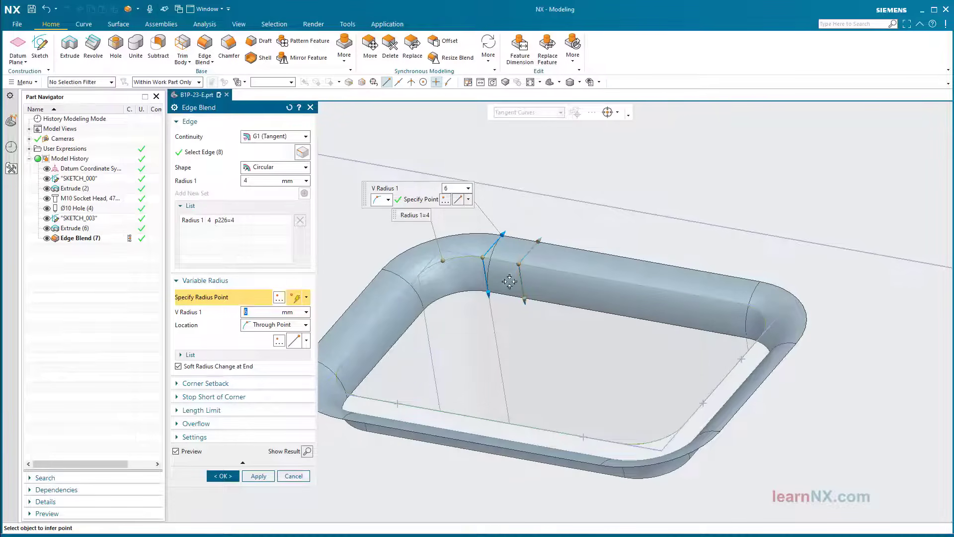
{"action": "left_click", "coordinate": [518, 264]}
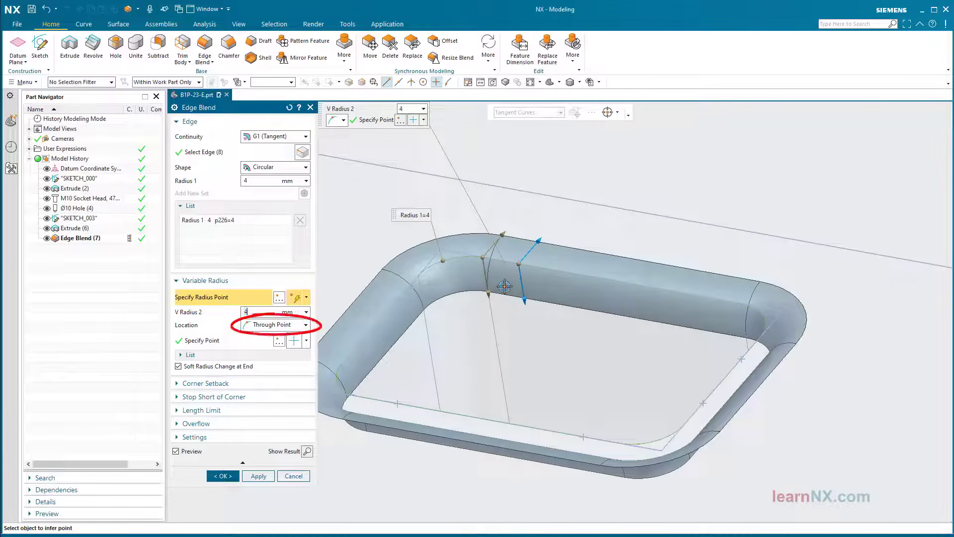
{"action": "left_click", "coordinate": [704, 296]}
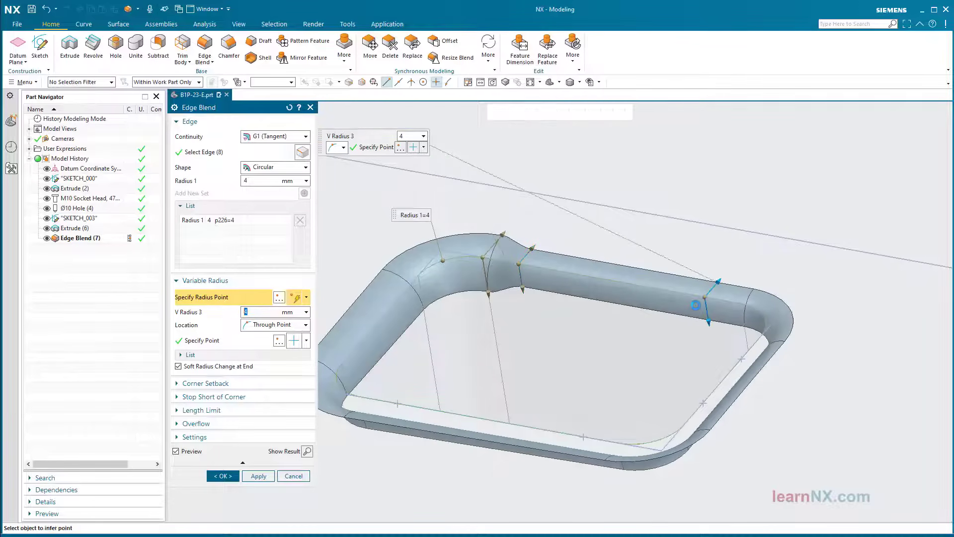
{"action": "middle_click_drag", "start_coordinate": [696, 305], "coordinate": [703, 295]}
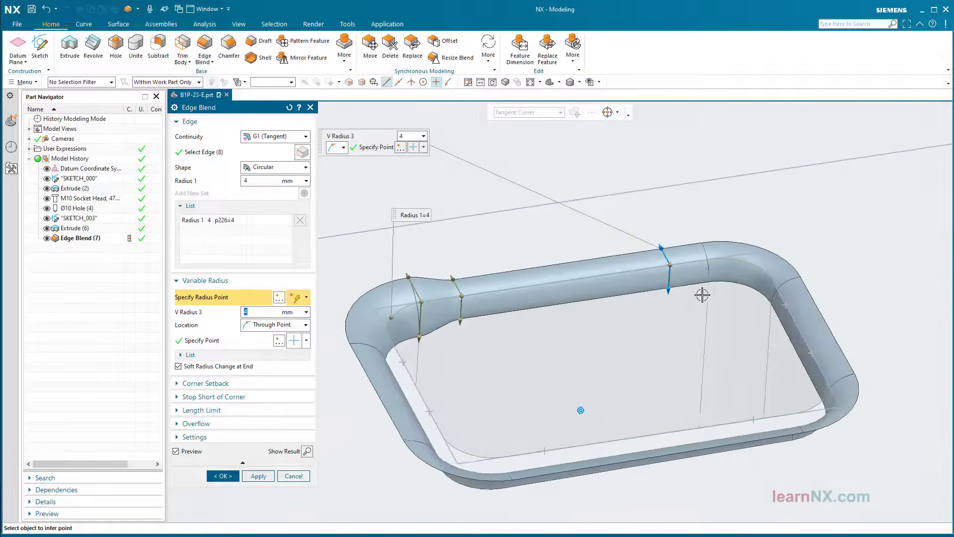
{"action": "left_click", "coordinate": [710, 262]}
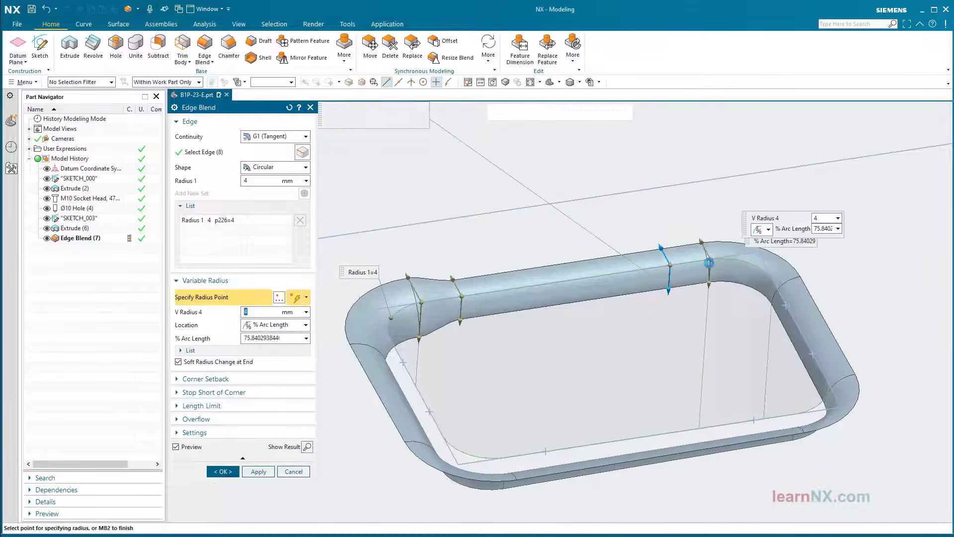
{"action": "type", "text": "6"}
{"action": "key", "text": "Return"}
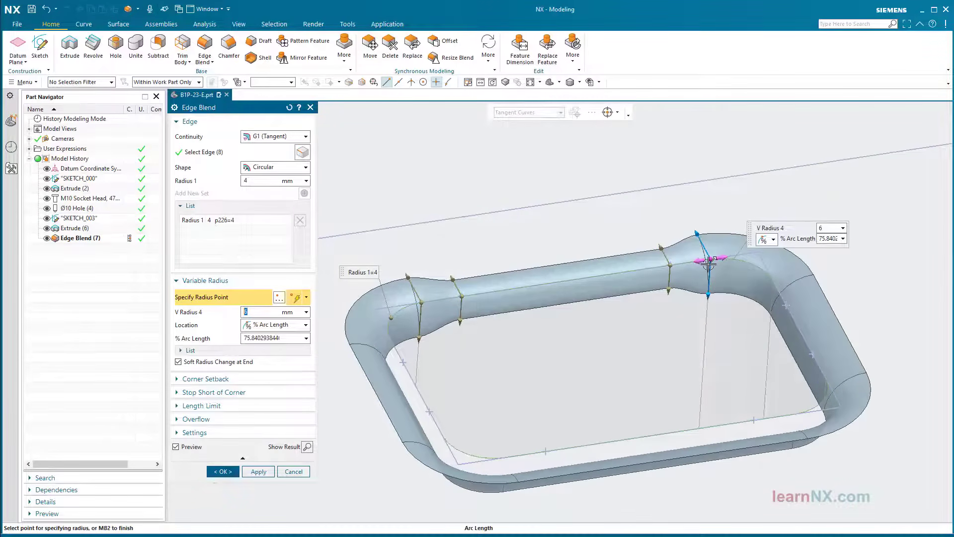
{"action": "middle_click_drag", "start_coordinate": [706, 268], "coordinate": [616, 236]}
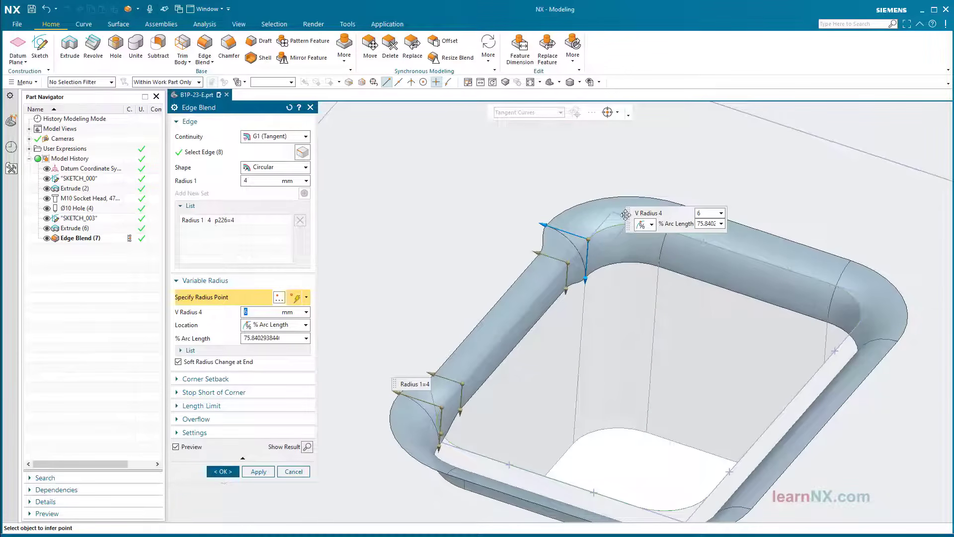
{"action": "left_click_drag", "start_coordinate": [625, 215], "coordinate": [590, 150]}
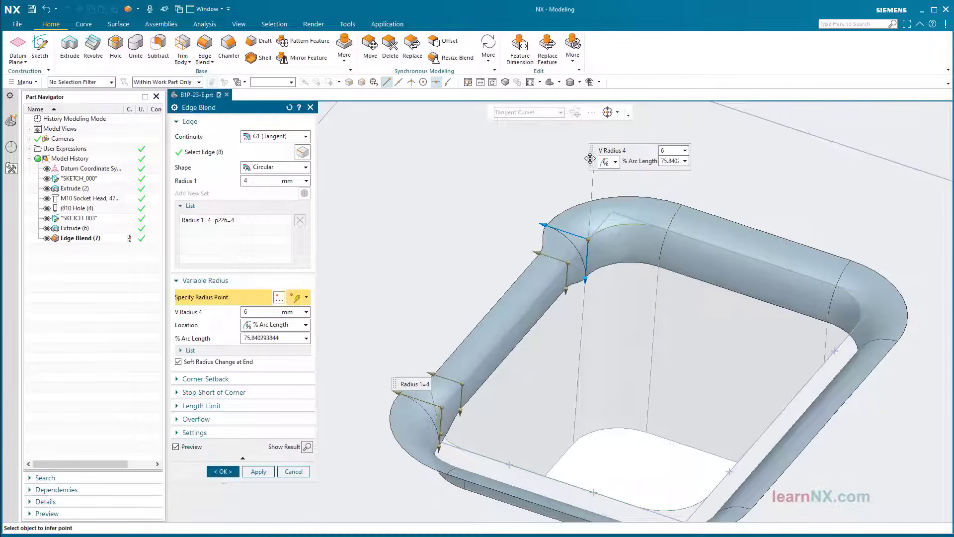
Add radius points five through twelve around the rim, alternating 4 mm and 6 mm radii
{"action": "left_click", "coordinate": [658, 226]}
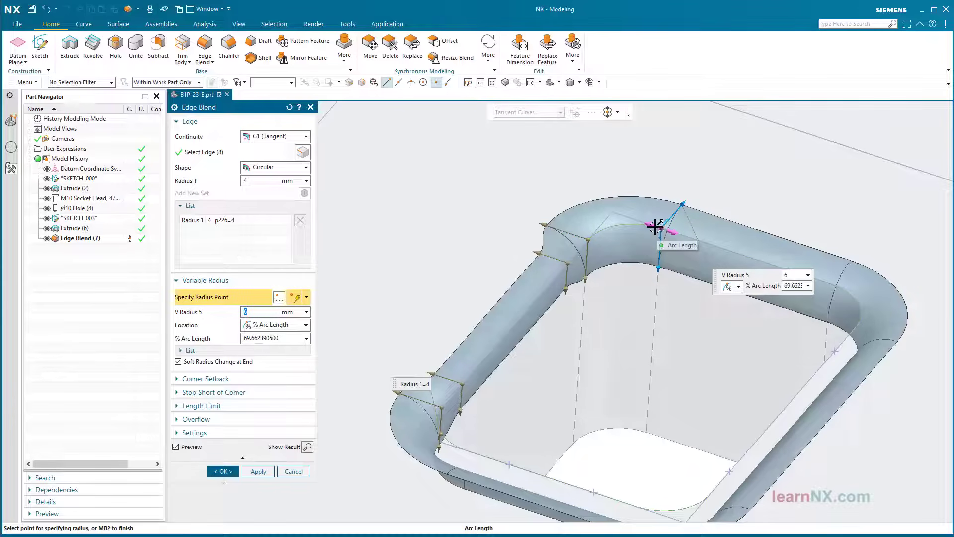
{"action": "middle_click_drag", "start_coordinate": [661, 225], "coordinate": [645, 222]}
{"action": "left_click", "coordinate": [574, 219]}
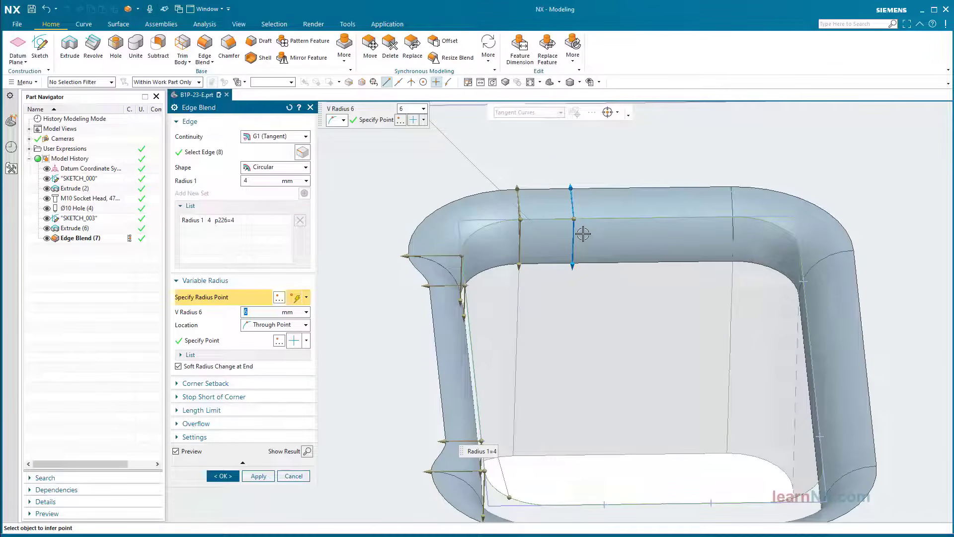
{"action": "type", "text": "4"}
{"action": "key", "text": "Return"}
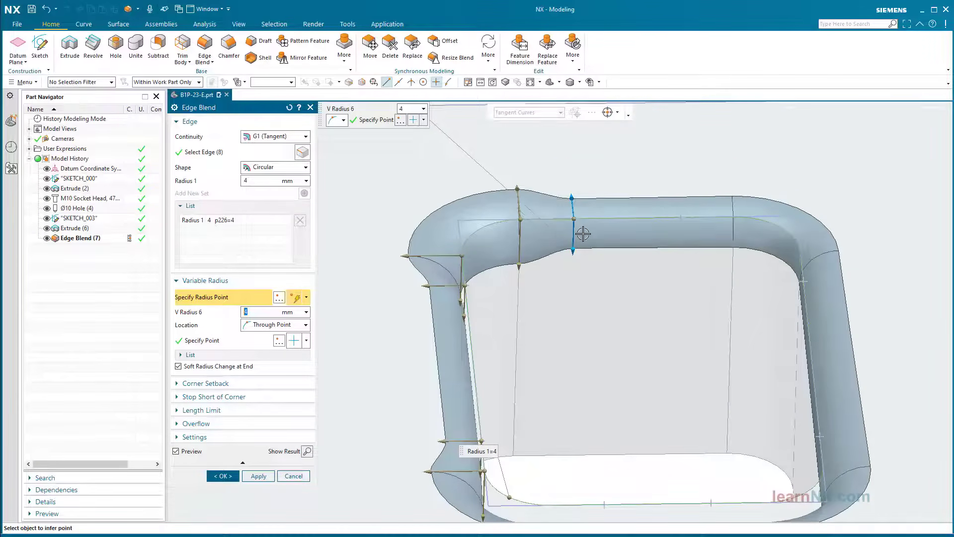
{"action": "left_click", "coordinate": [669, 217]}
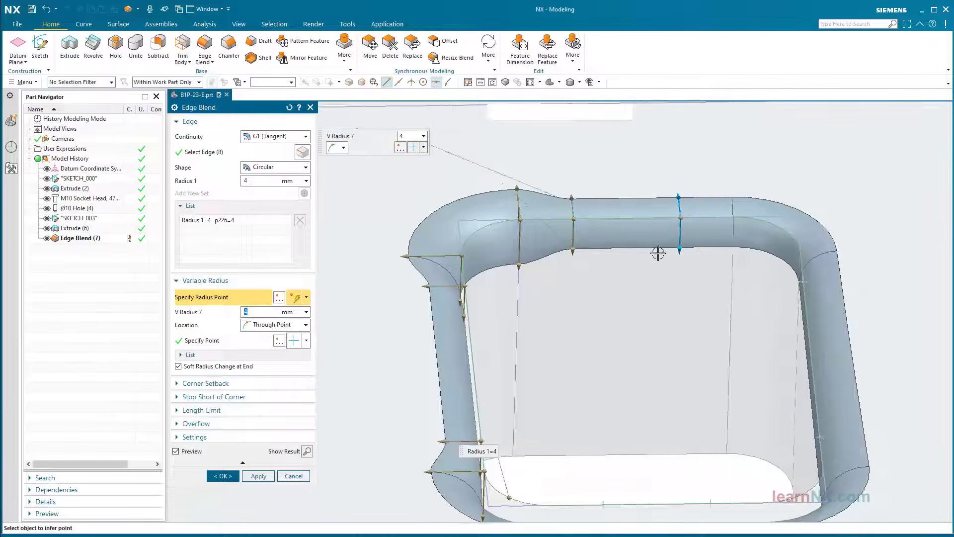
{"action": "middle_click_drag", "start_coordinate": [668, 217], "coordinate": [624, 221]}
{"action": "left_click", "coordinate": [613, 214]}
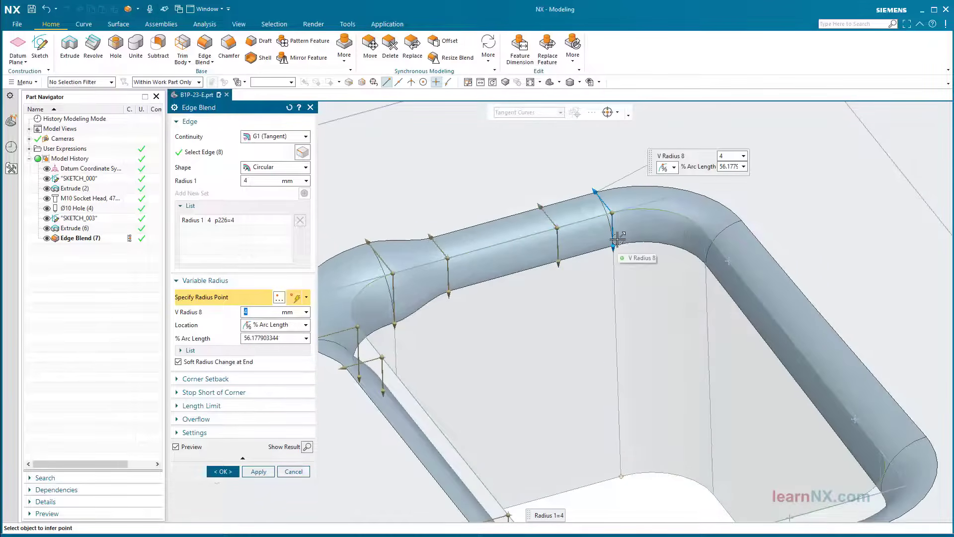
{"action": "type", "text": "6"}
{"action": "key", "text": "Return"}
{"action": "middle_click_drag", "start_coordinate": [618, 238], "coordinate": [607, 269]}
{"action": "left_click", "coordinate": [608, 269]}
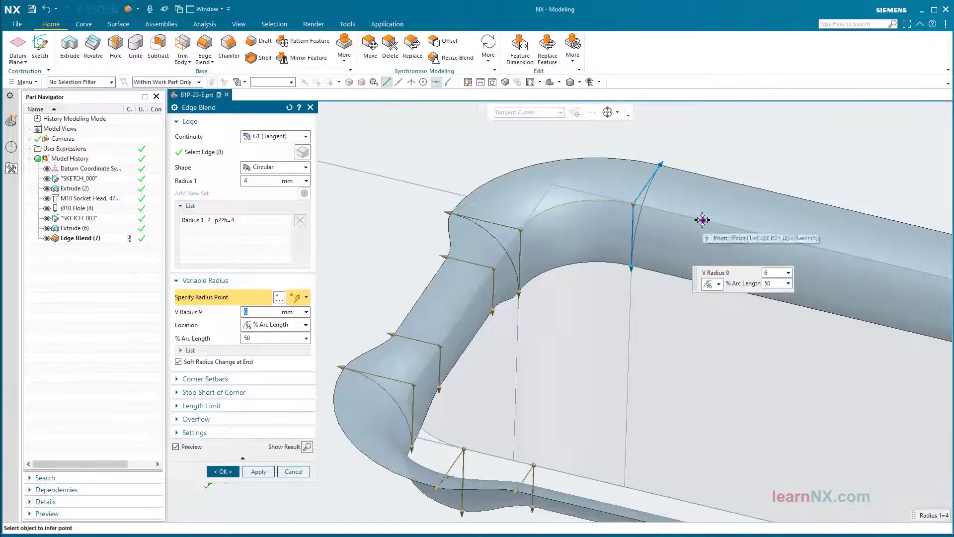
{"action": "left_click", "coordinate": [637, 294]}
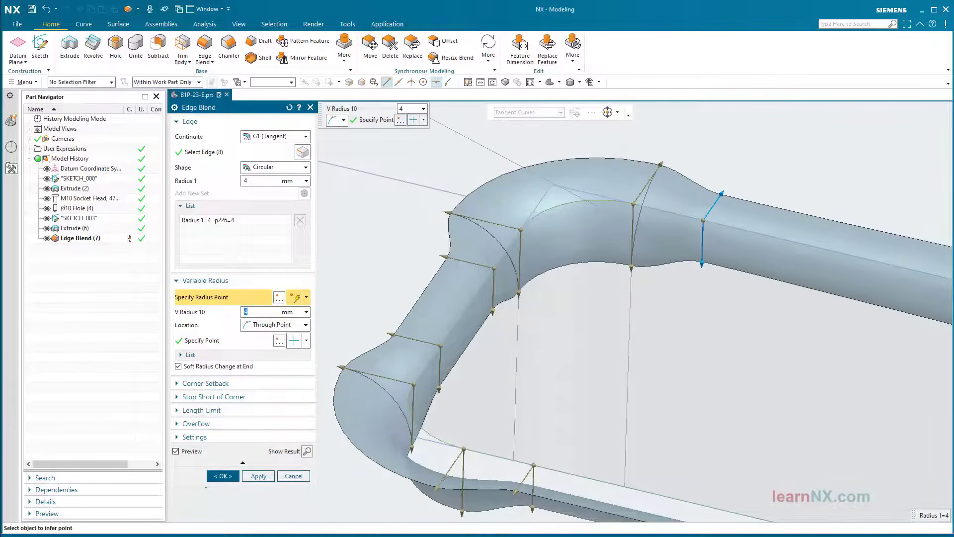
{"action": "middle_click_drag", "start_coordinate": [634, 286], "coordinate": [690, 179]}
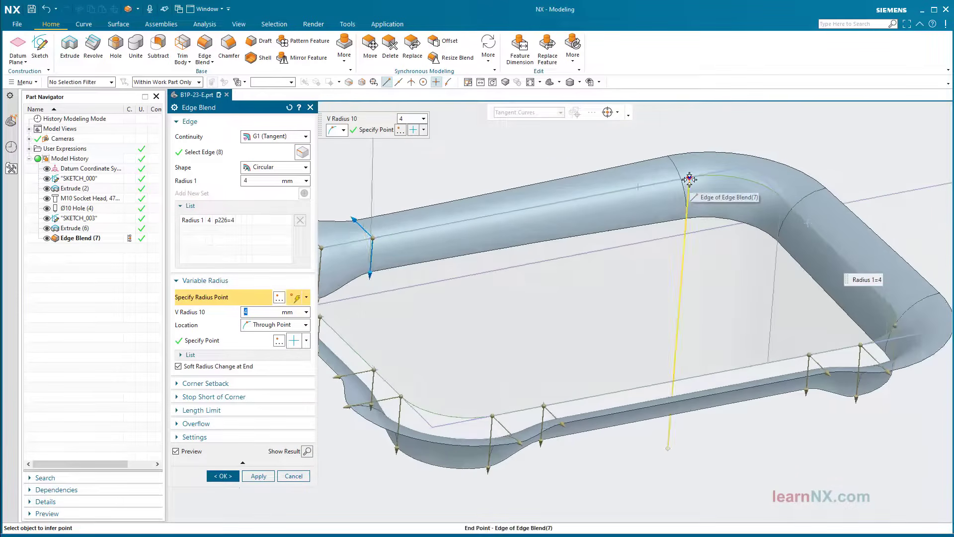
{"action": "left_click", "coordinate": [638, 186]}
{"action": "left_click", "coordinate": [689, 178]}
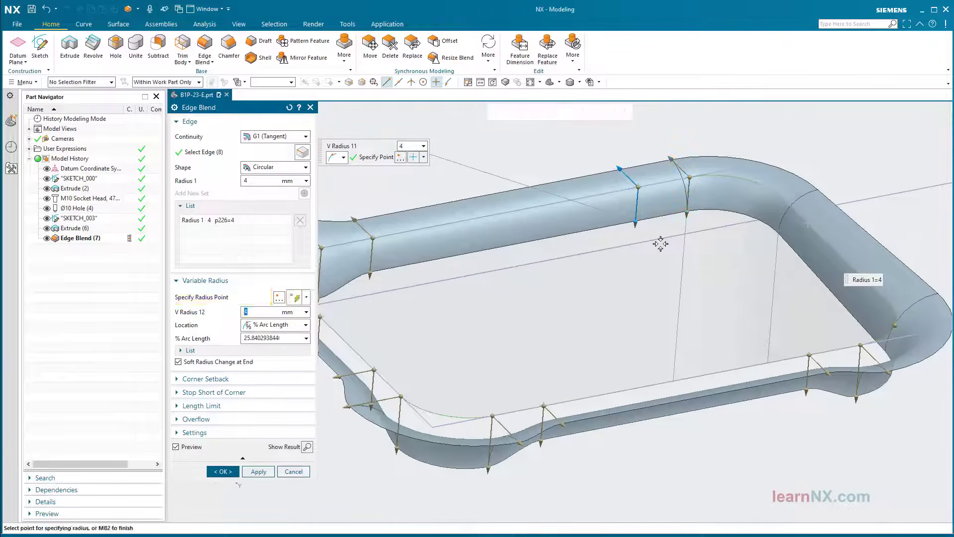
{"action": "key", "text": "Return"}
Add the remaining rim points up to V Radius 16, alternating 4 mm and 6 mm
{"action": "middle_click_drag", "start_coordinate": [658, 241], "coordinate": [705, 304]}
{"action": "left_click", "coordinate": [637, 191]}
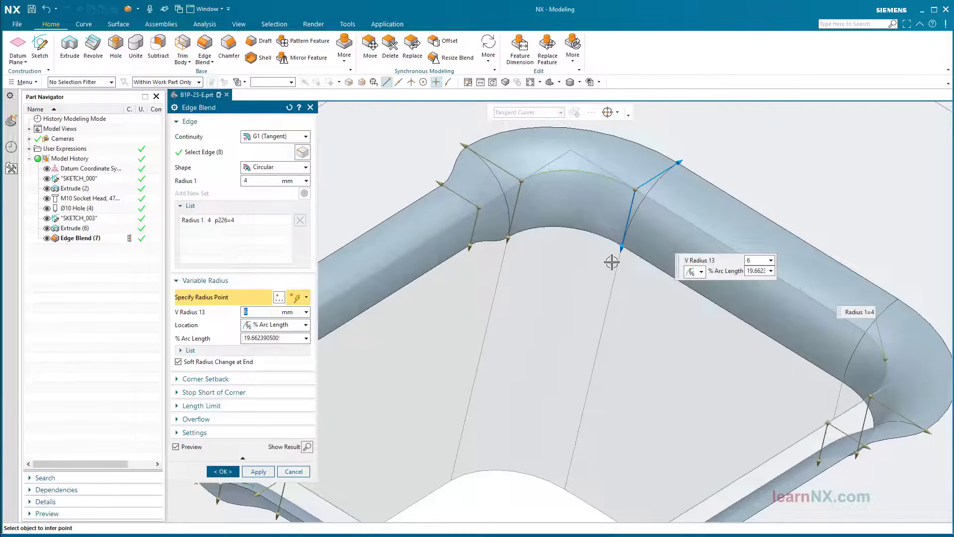
{"action": "left_click", "coordinate": [690, 223]}
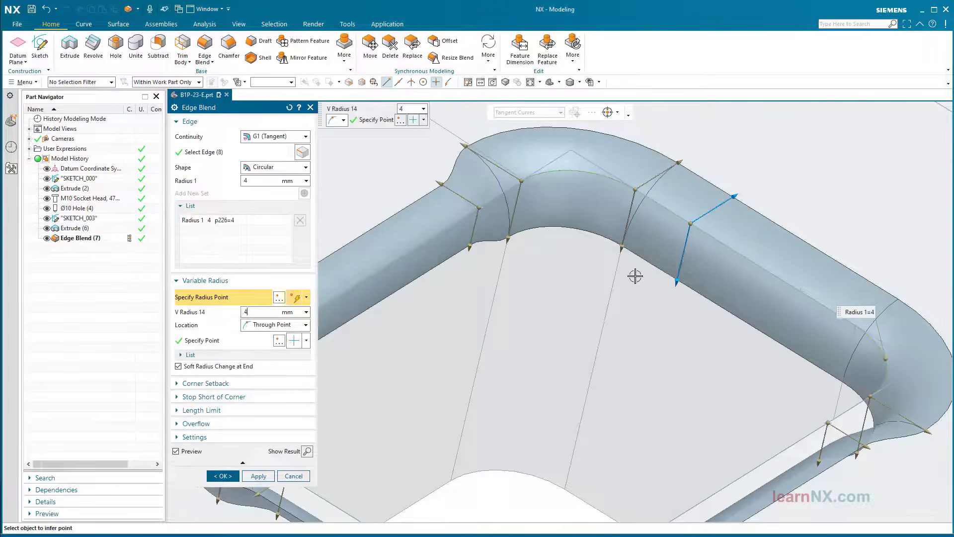
{"action": "key", "text": "Return"}
{"action": "middle_click_drag", "start_coordinate": [635, 275], "coordinate": [681, 239]}
{"action": "left_click", "coordinate": [684, 163]}
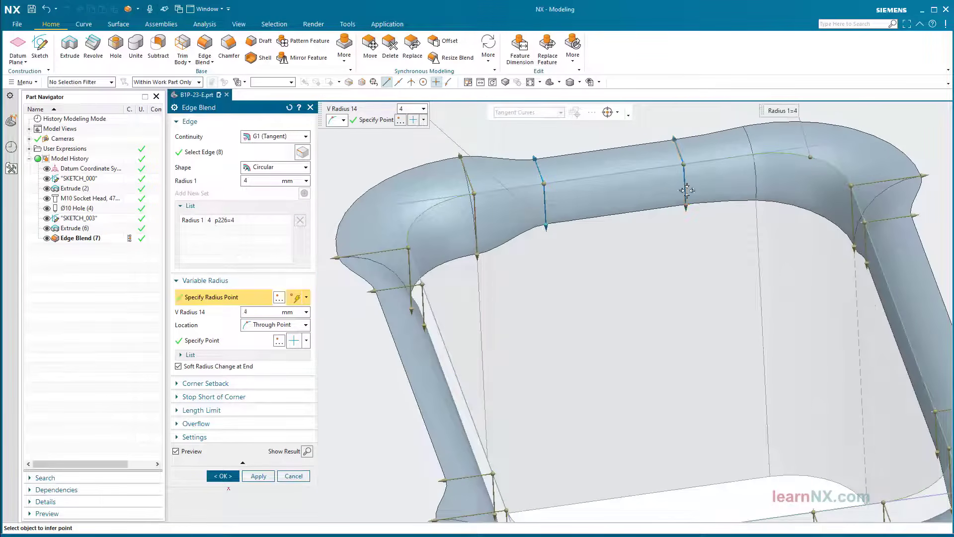
{"action": "left_click", "coordinate": [748, 179]}
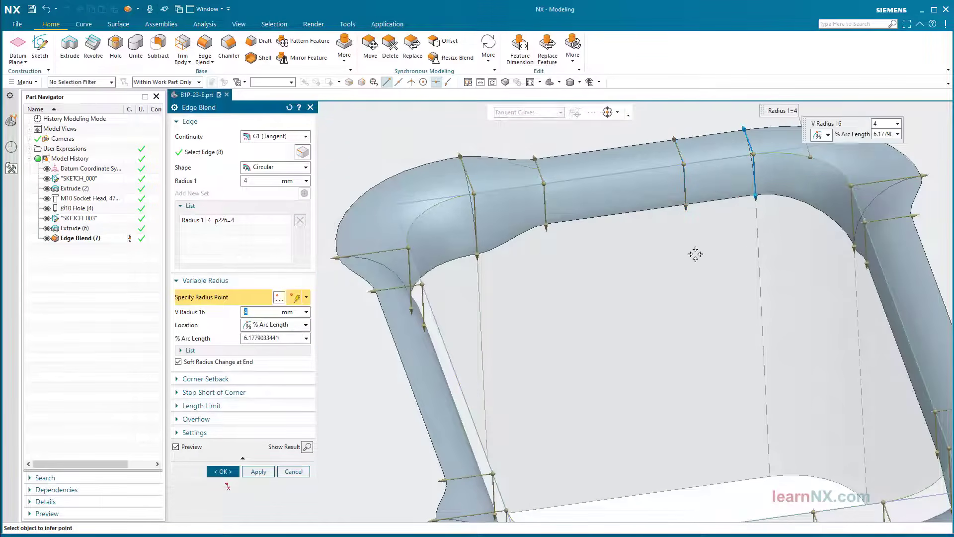
{"action": "type", "text": "6"}
{"action": "key", "text": "Return"}
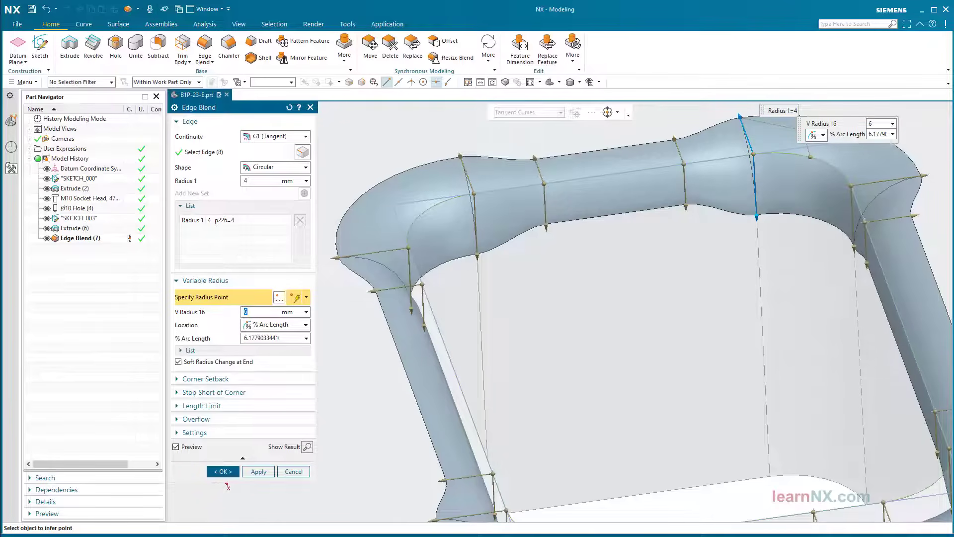
{"action": "scroll", "coordinate": [621, 408], "scroll_direction": "down", "scroll_amount": 4}
{"action": "middle_click_drag", "start_coordinate": [616, 438], "coordinate": [586, 414]}
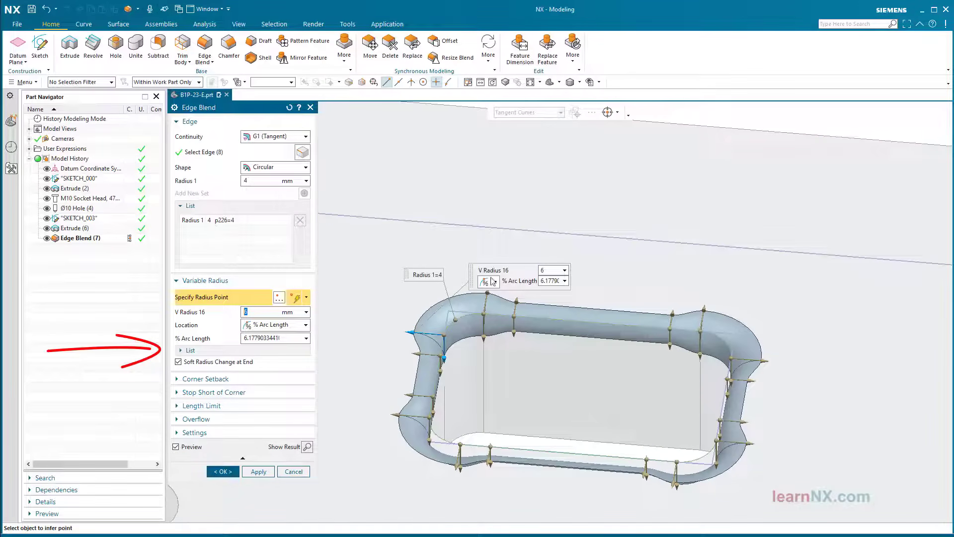
Set the radius location to Through Point, confirm the variable blend, and reorient the view
{"action": "left_click", "coordinate": [293, 326]}
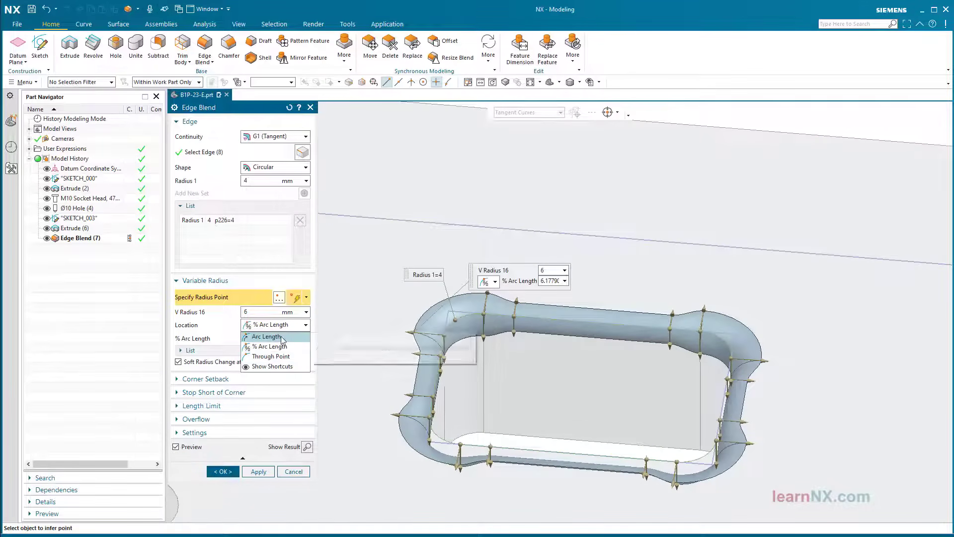
{"action": "left_click", "coordinate": [279, 357]}
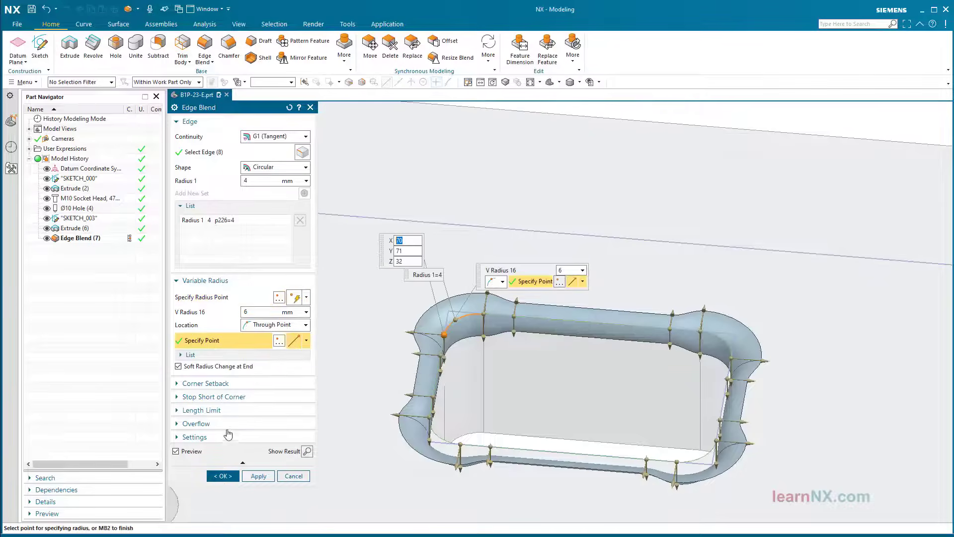
{"action": "left_click", "coordinate": [219, 476]}
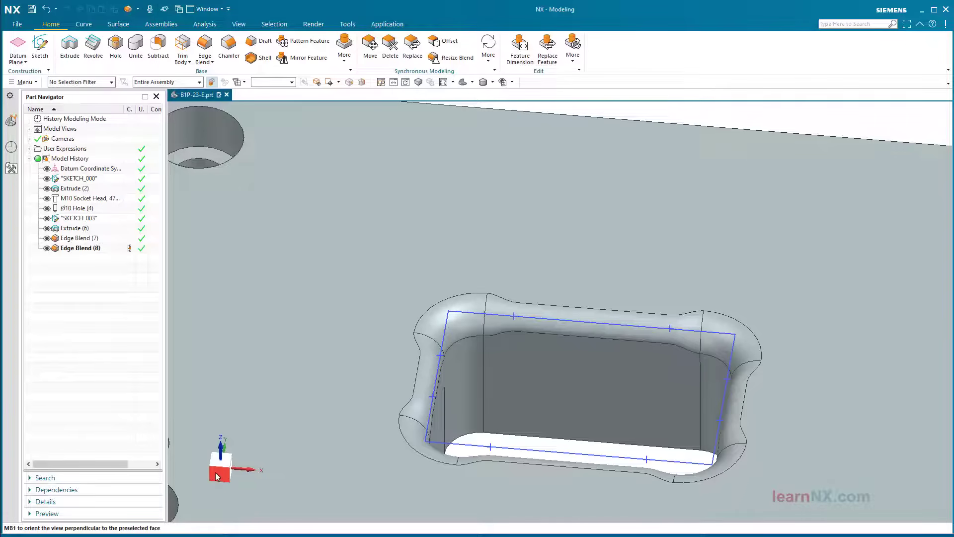
{"action": "left_click", "coordinate": [216, 475]}
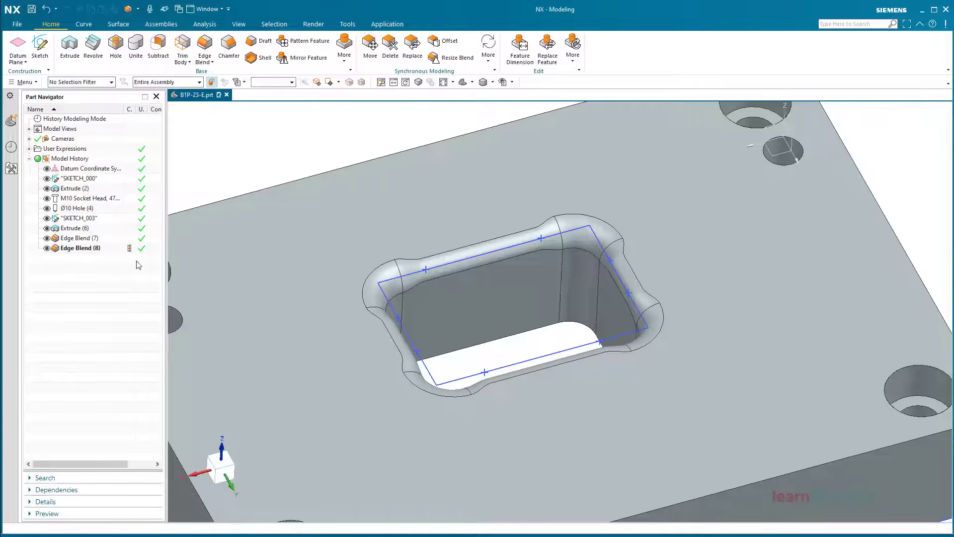
Change the Distance user expression from 13 to 17 and view the part in trimetric
{"action": "left_click", "coordinate": [29, 149]}
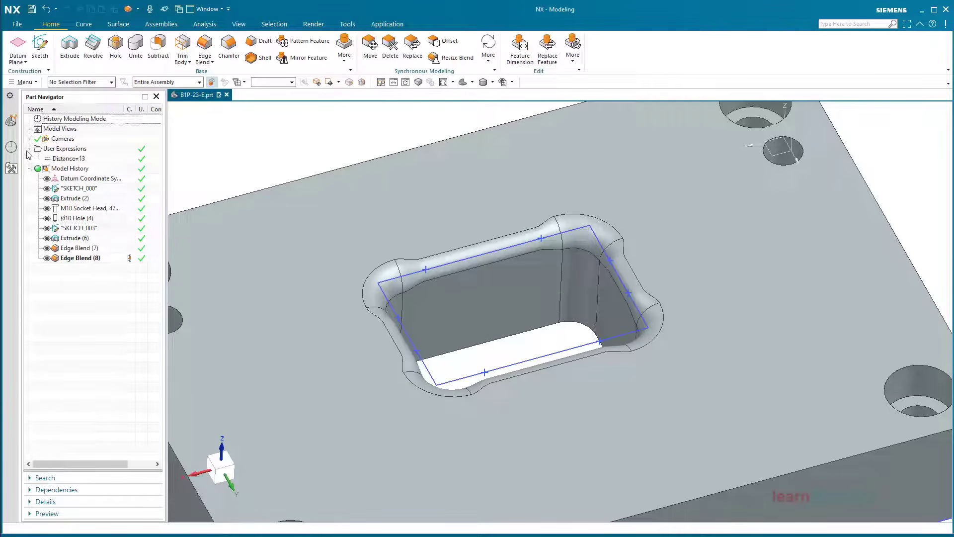
{"action": "double_click", "coordinate": [89, 159]}
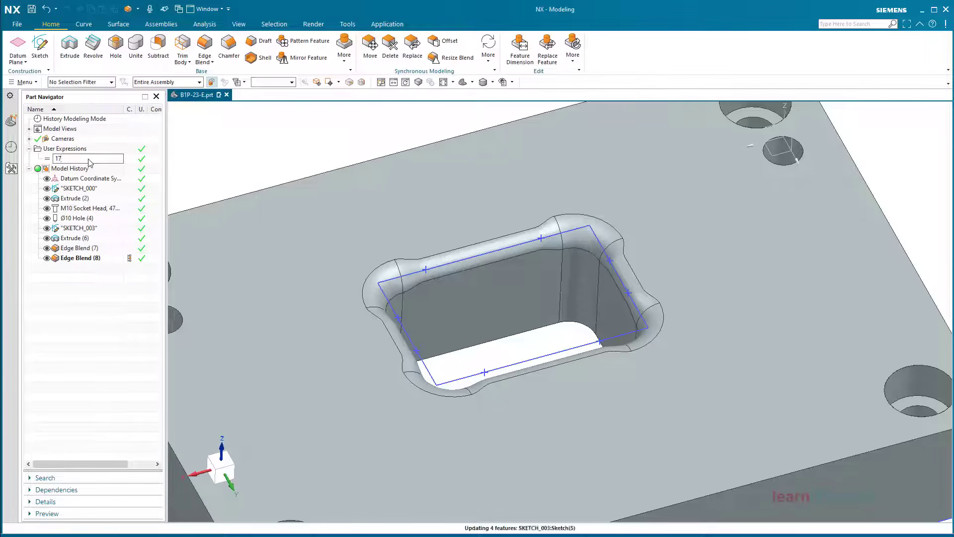
{"action": "key", "text": "Return"}
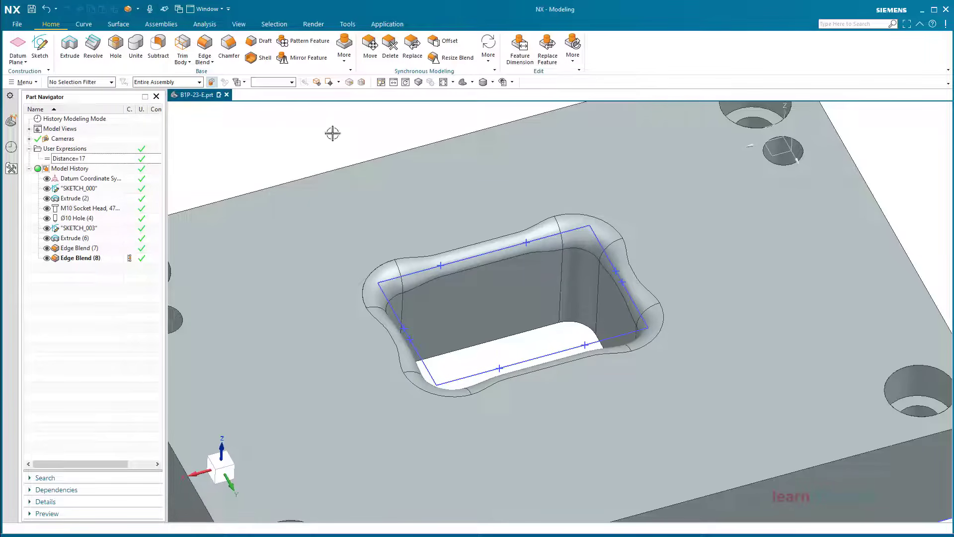
{"action": "left_click", "coordinate": [462, 82]}
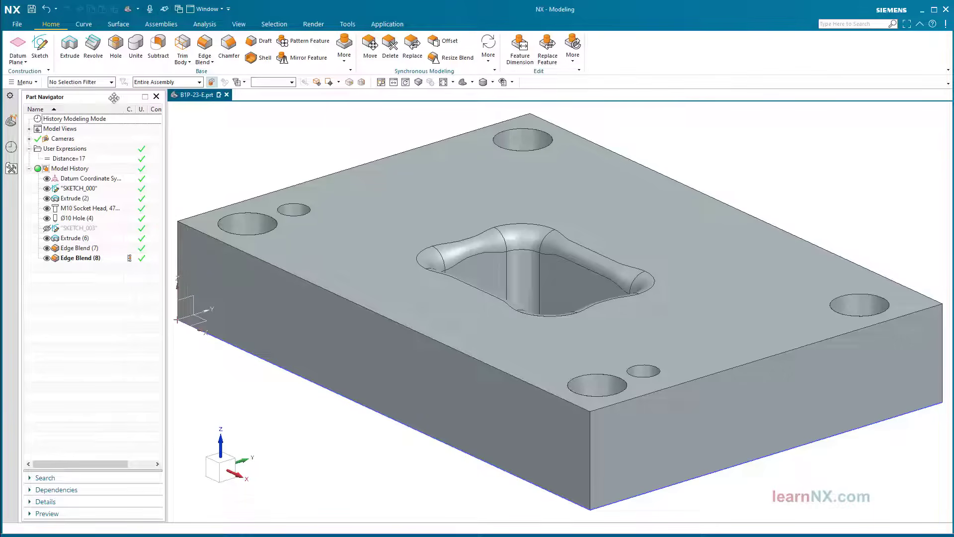
Start an extrusion from the pocket's rim edge loop selected as Tangent Curves
{"action": "left_click", "coordinate": [70, 48]}
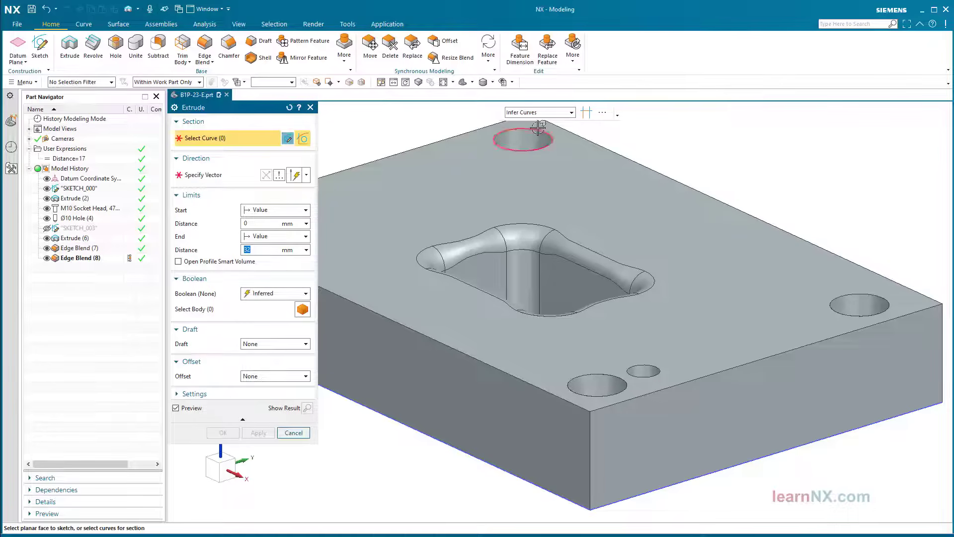
{"action": "left_click", "coordinate": [549, 113]}
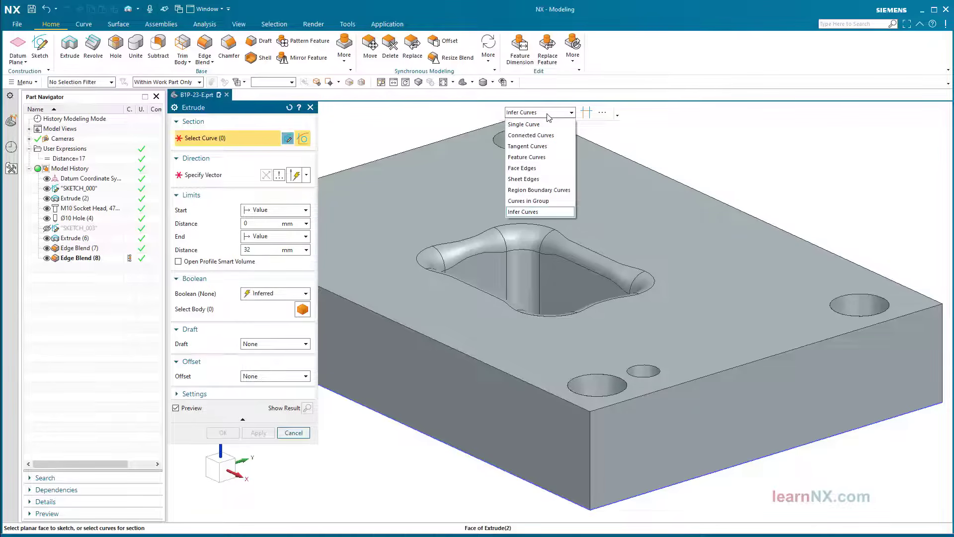
{"action": "left_click", "coordinate": [542, 150]}
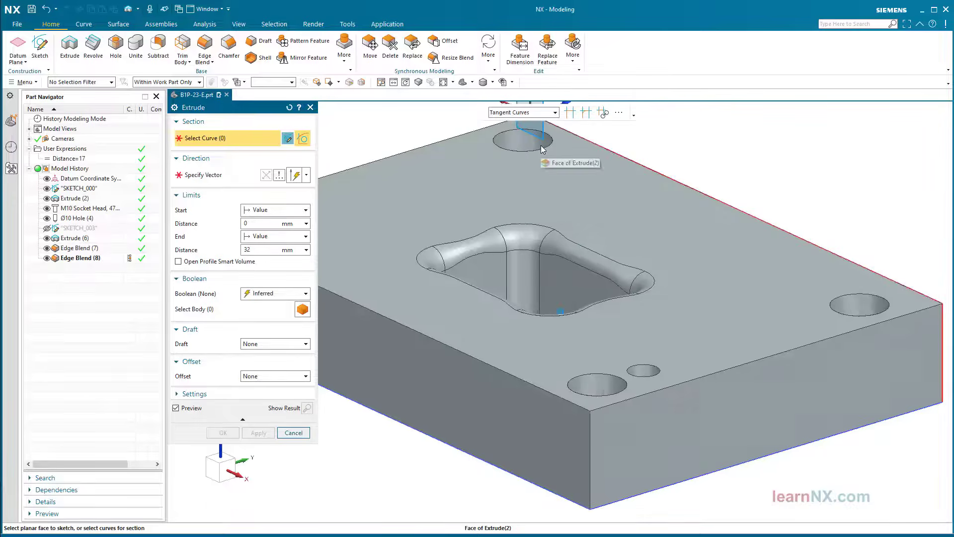
{"action": "middle_click_drag", "start_coordinate": [542, 149], "coordinate": [515, 237]}
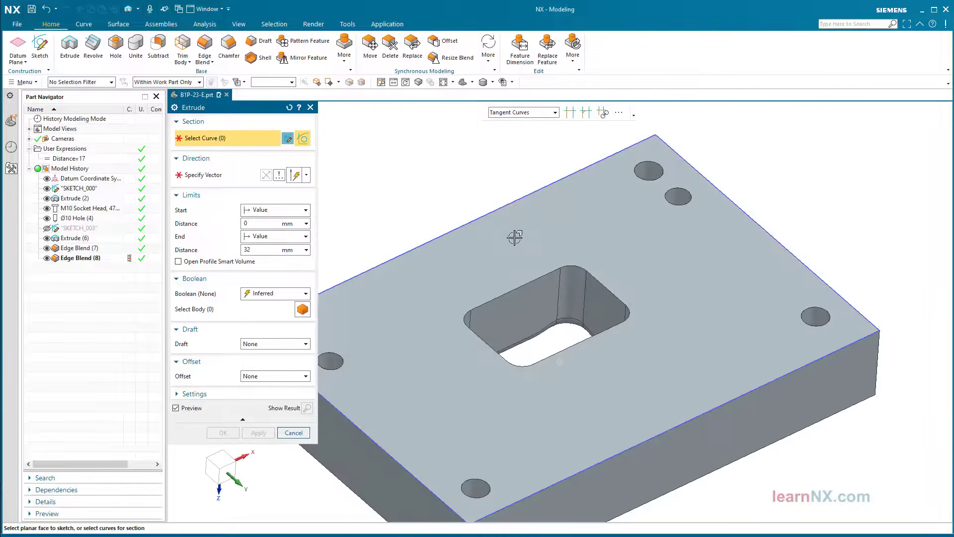
{"action": "left_click", "coordinate": [522, 283]}
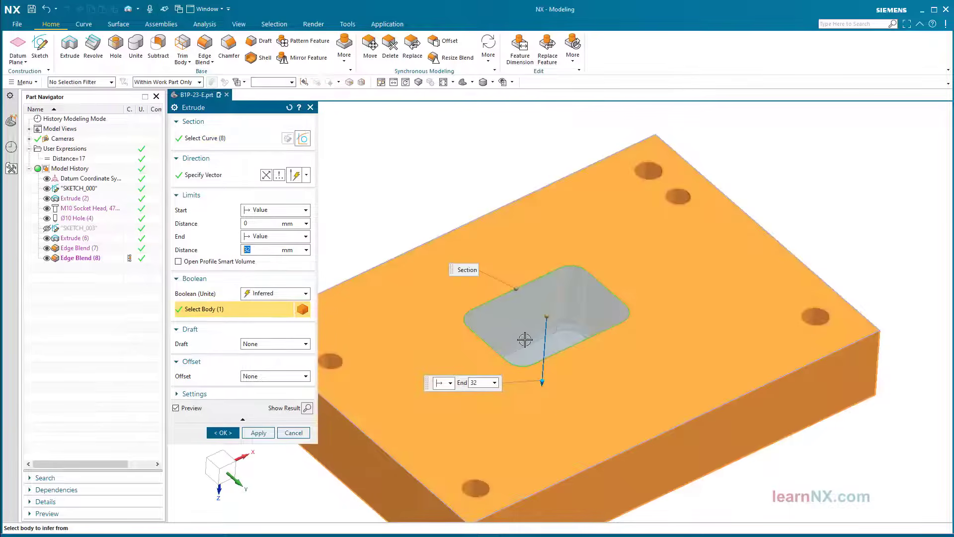
Give the extrusion no draft, a 1 mm single-sided offset and 20 mm end, subtracting it
{"action": "left_click", "coordinate": [279, 346]}
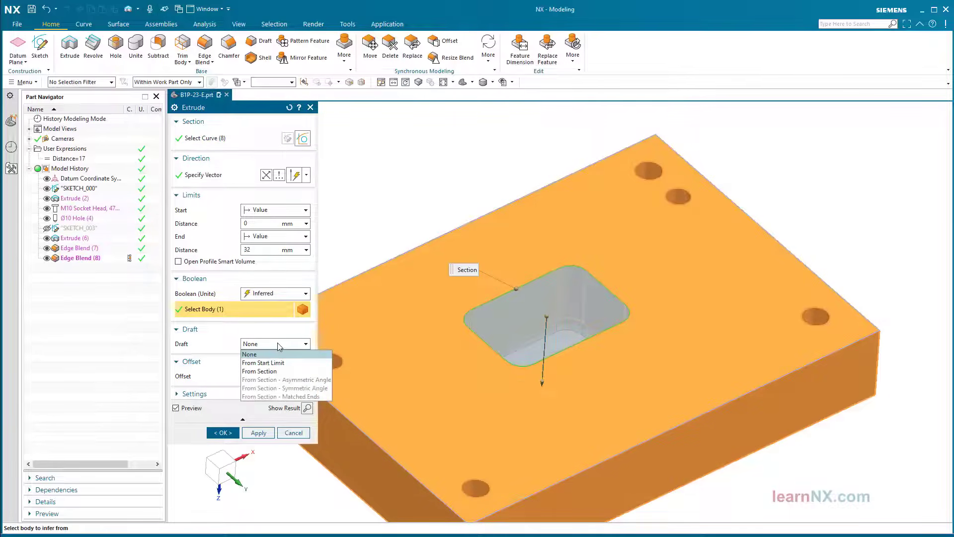
{"action": "left_click", "coordinate": [277, 344]}
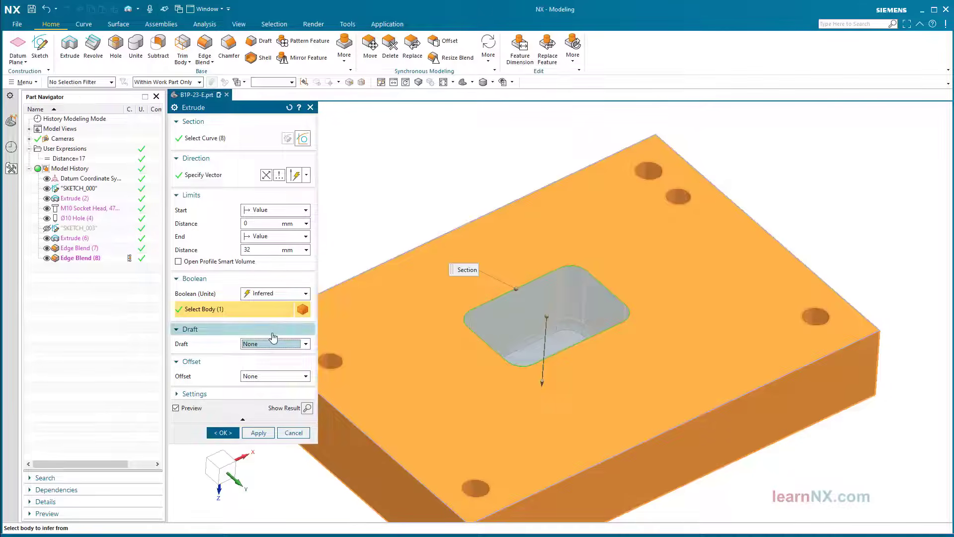
{"action": "left_click", "coordinate": [304, 380]}
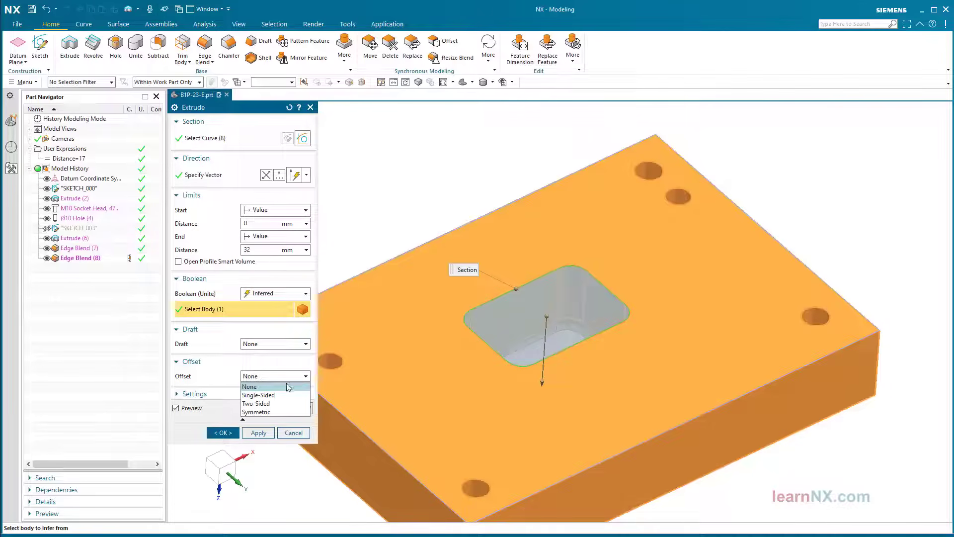
{"action": "left_click", "coordinate": [279, 395]}
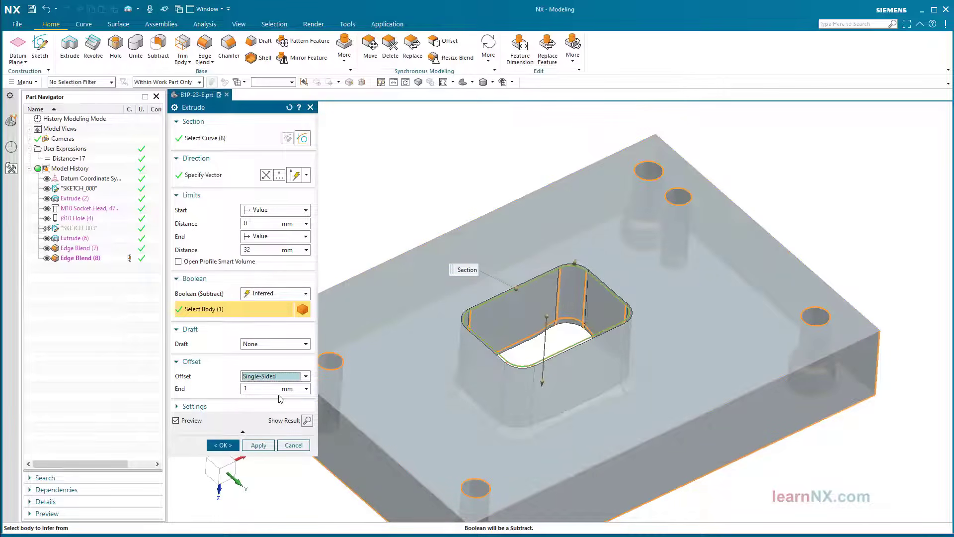
{"action": "double_click", "coordinate": [262, 251]}
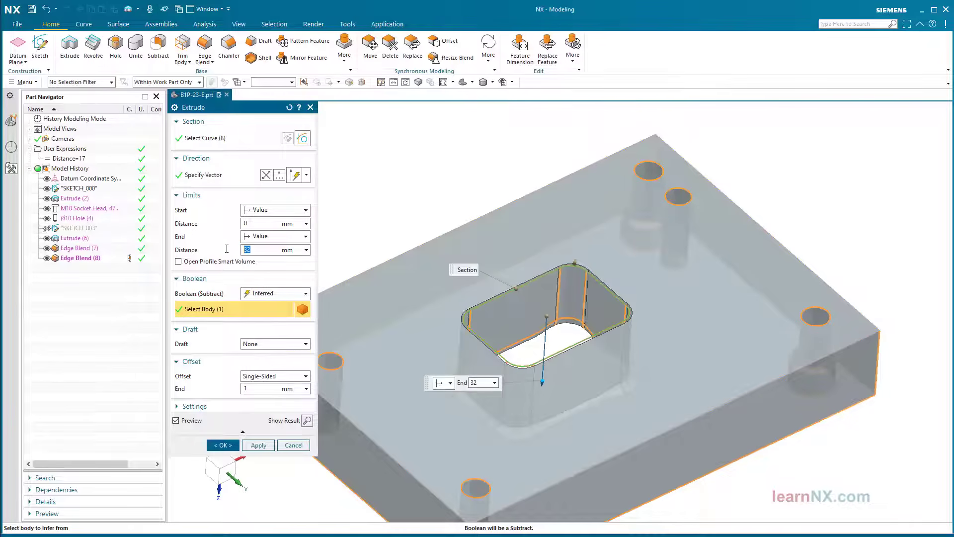
{"action": "type", "text": "20"}
{"action": "key", "text": "Return"}
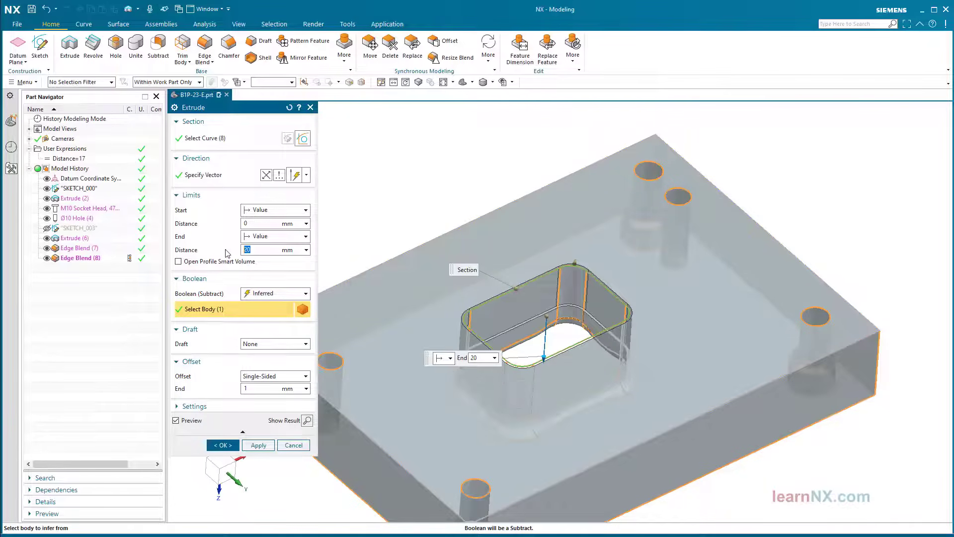
{"action": "left_click", "coordinate": [223, 446]}
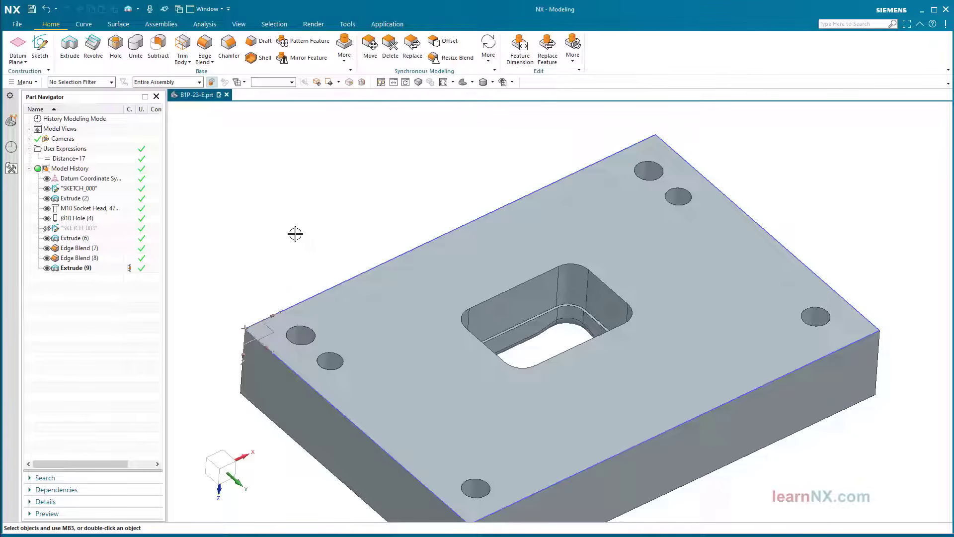
Roll back to Edge Blend (7) and offset the pocket's tangent wall faces by -0.2 mm
{"action": "key", "text": "Home"}
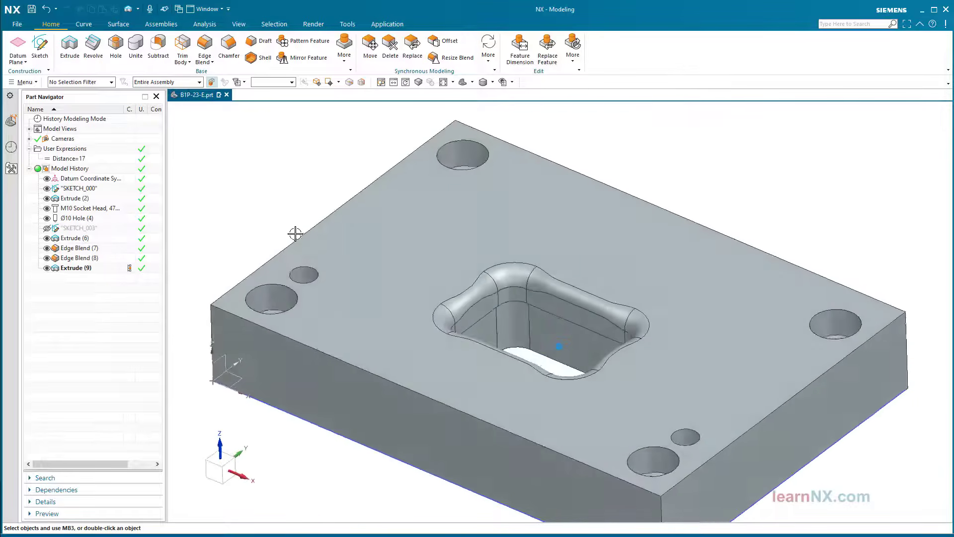
{"action": "left_click", "coordinate": [130, 248]}
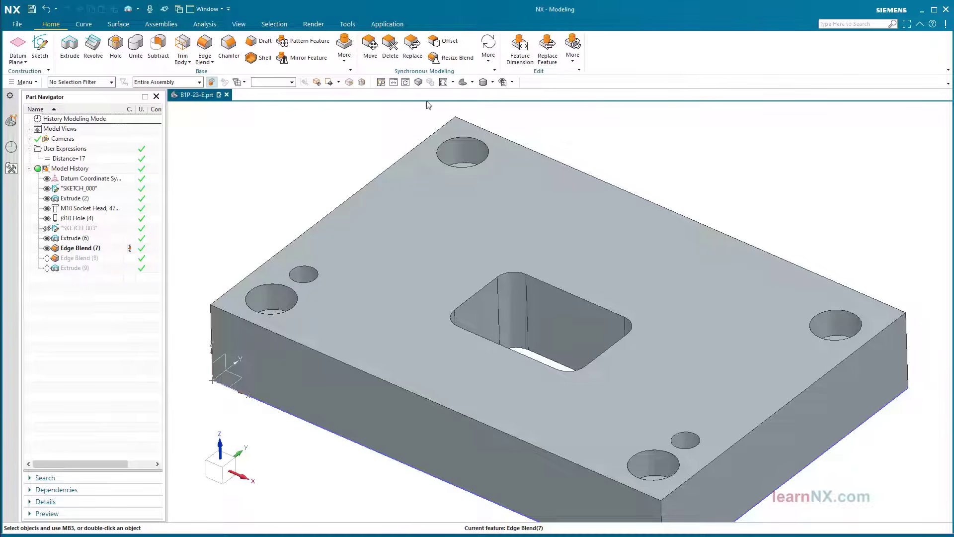
{"action": "left_click", "coordinate": [444, 43]}
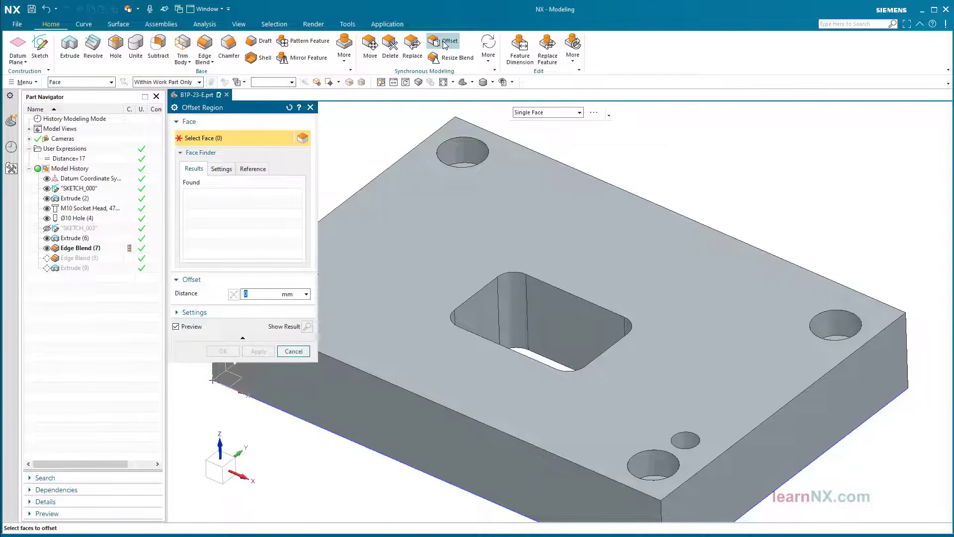
{"action": "left_click", "coordinate": [562, 113]}
{"action": "left_click", "coordinate": [555, 136]}
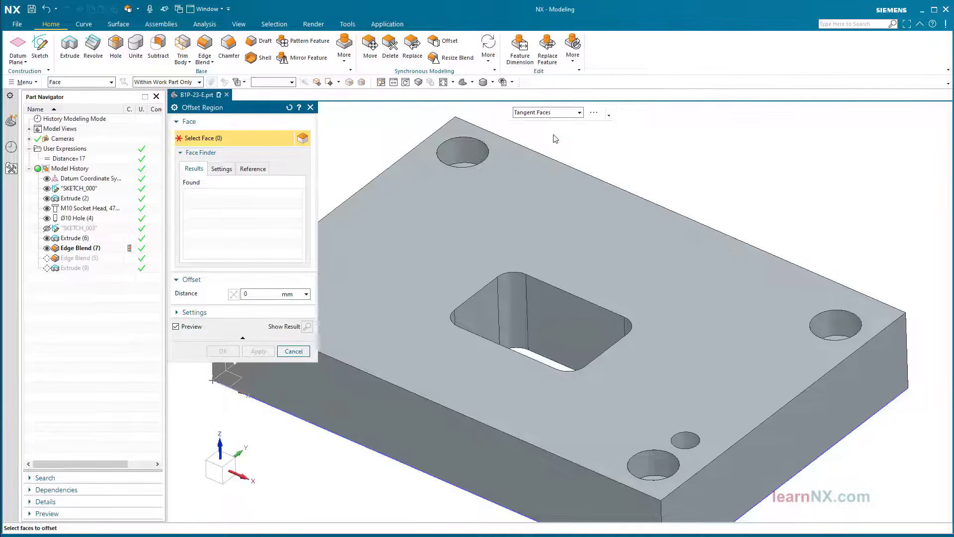
{"action": "left_click", "coordinate": [540, 291]}
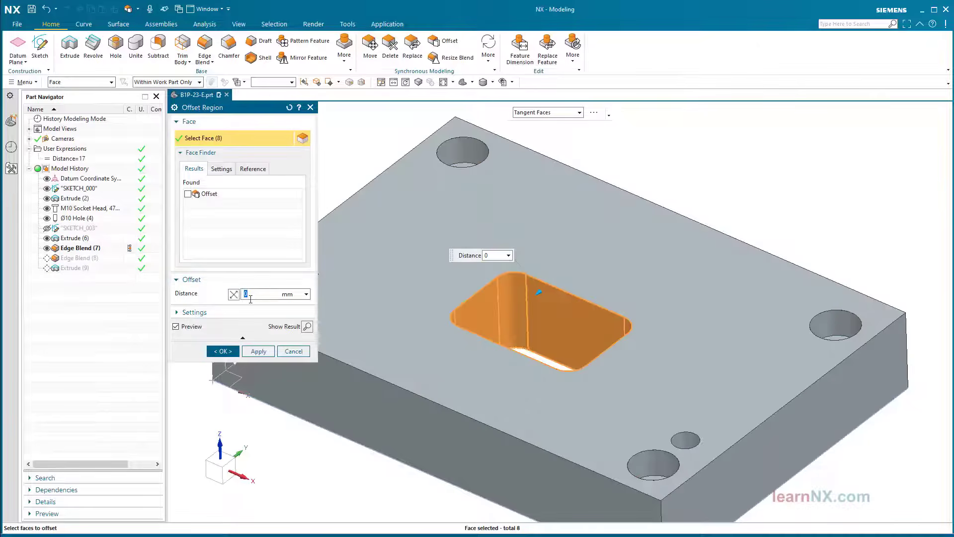
{"action": "type", "text": "-0.2"}
{"action": "key", "text": "Return"}
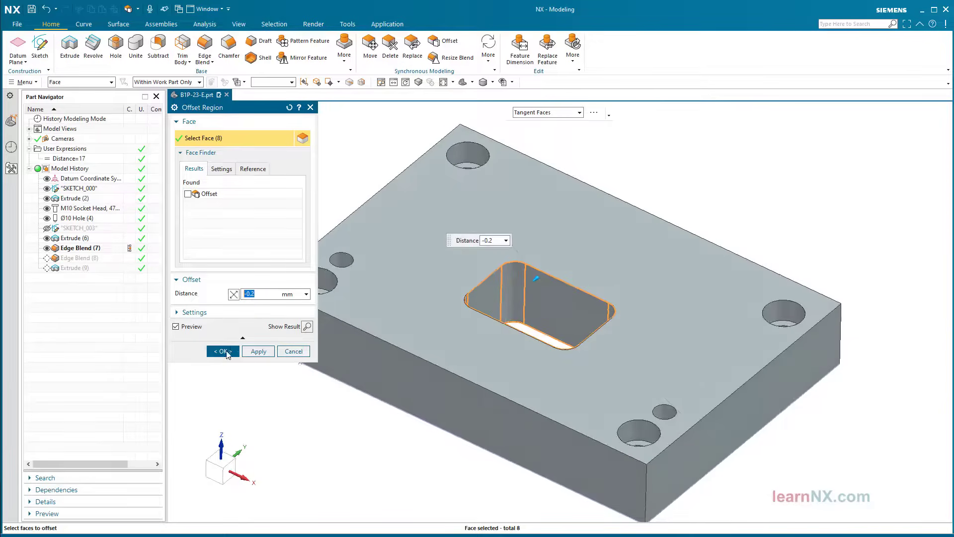
{"action": "left_click", "coordinate": [223, 352]}
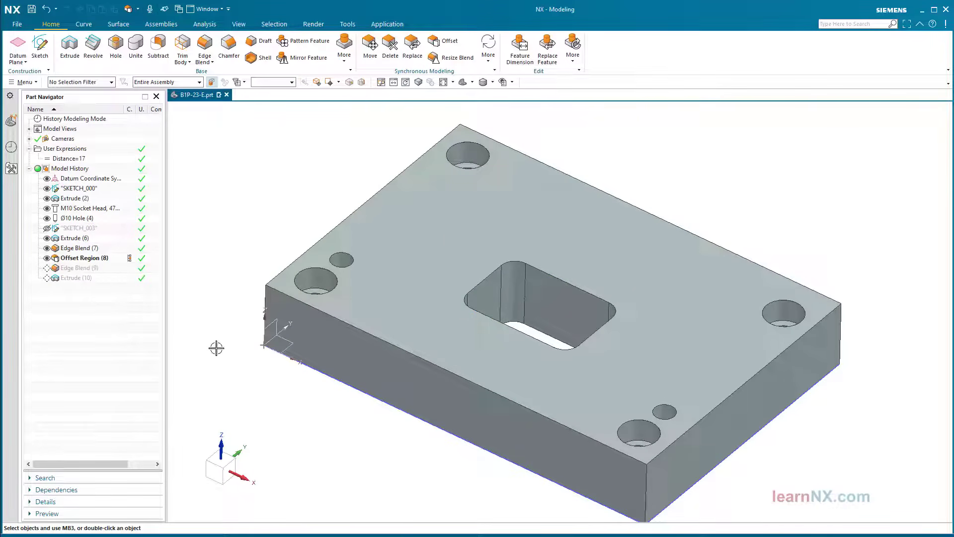
Rename Offset Region (8) to 'drawing gap', make Extrude (10) current, and view the part in trimetric
{"action": "left_click", "coordinate": [81, 258]}
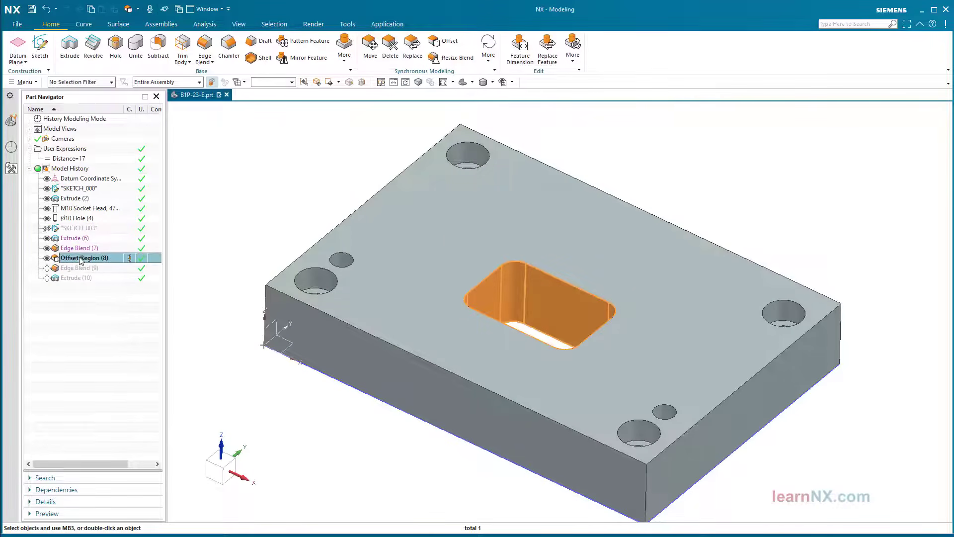
{"action": "left_click", "coordinate": [83, 258]}
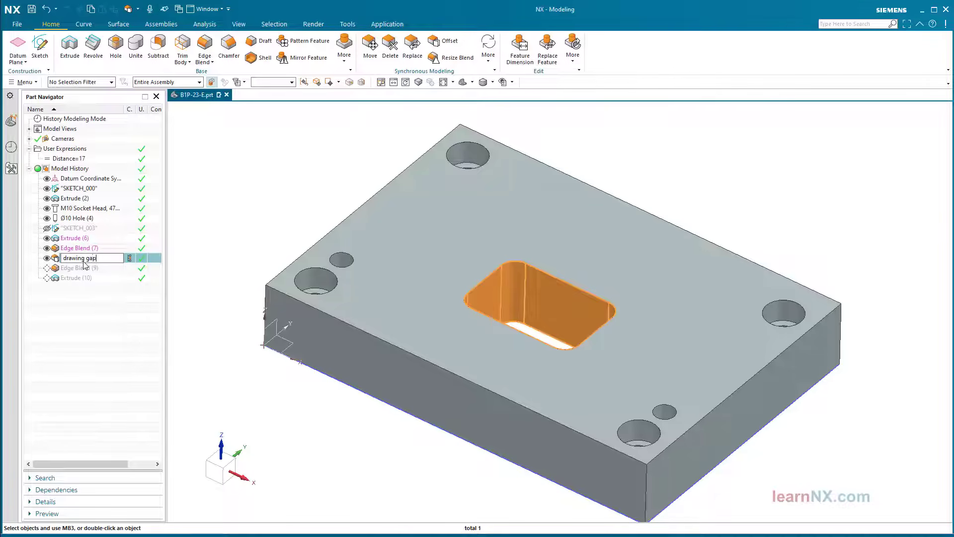
{"action": "key", "text": "Return"}
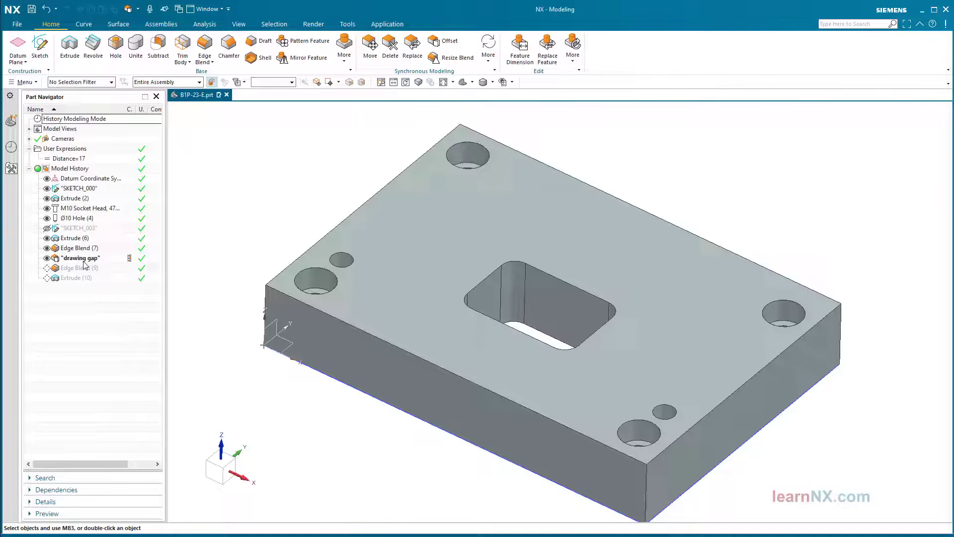
{"action": "left_click", "coordinate": [129, 280]}
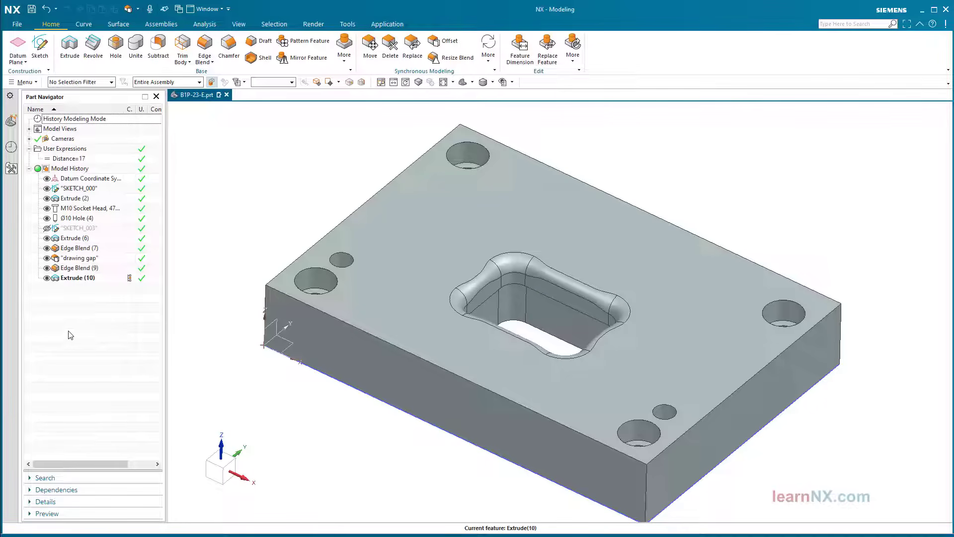
{"action": "left_click", "coordinate": [465, 83]}
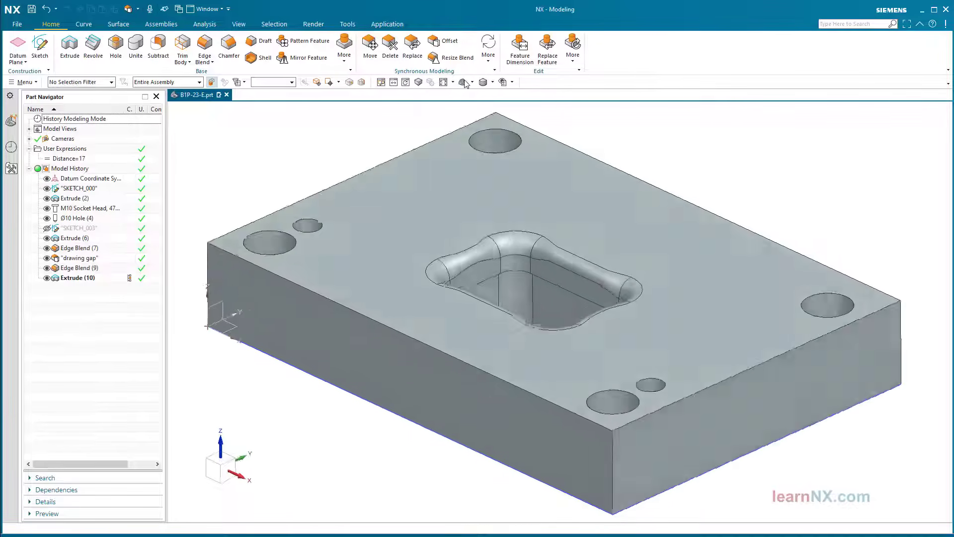